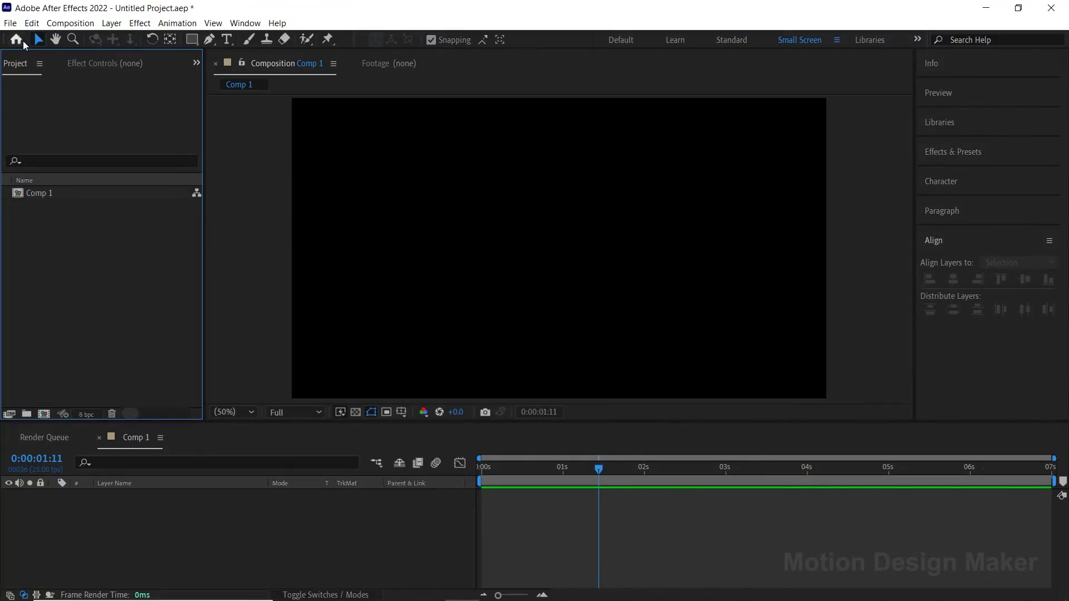
# Open the File menu to reach the import options
pyautogui.click(10, 22)
# Import the purple BG.jpg image into the project
pyautogui.moveTo(56, 179)
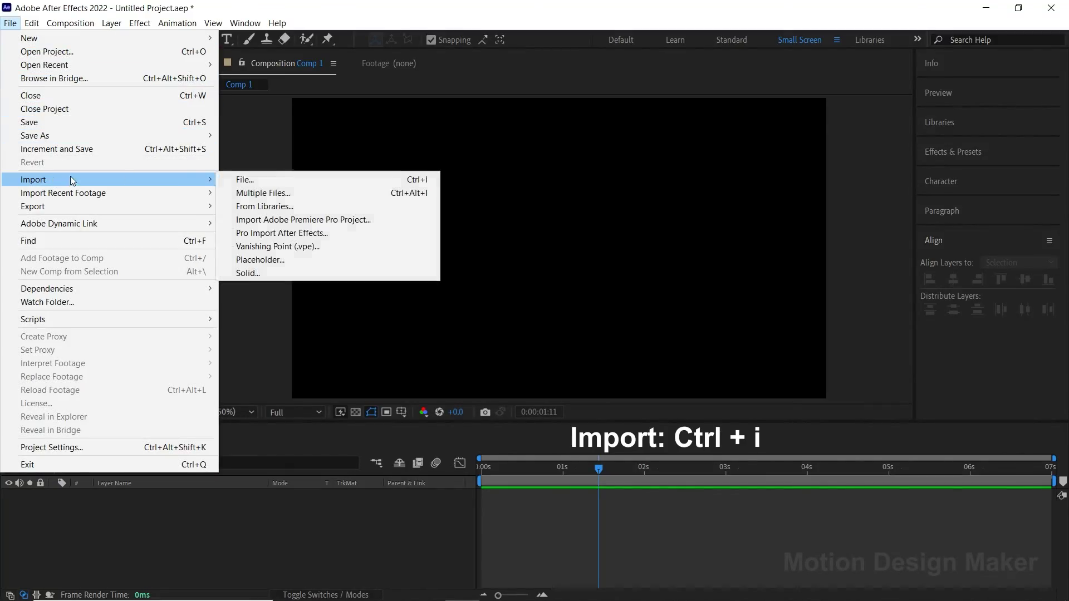
pyautogui.click(245, 179)
pyautogui.click(316, 129)
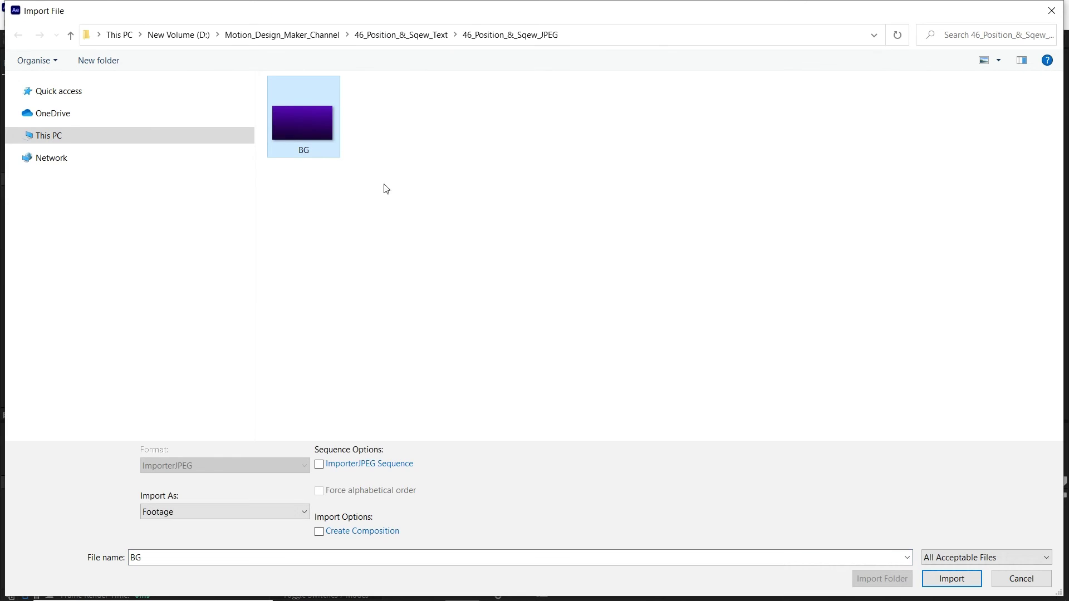
pyautogui.click(949, 579)
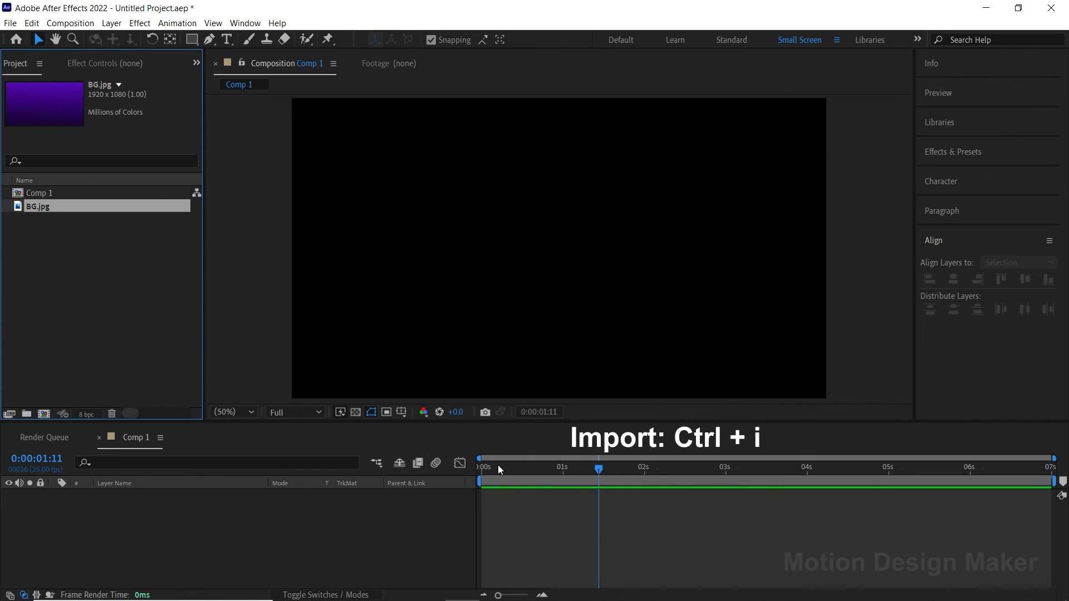
# Place BG.jpg in the Comp 1 timeline as a locked background layer
pyautogui.moveTo(65, 205); pyautogui.dragTo(100, 506)
pyautogui.click(41, 495)
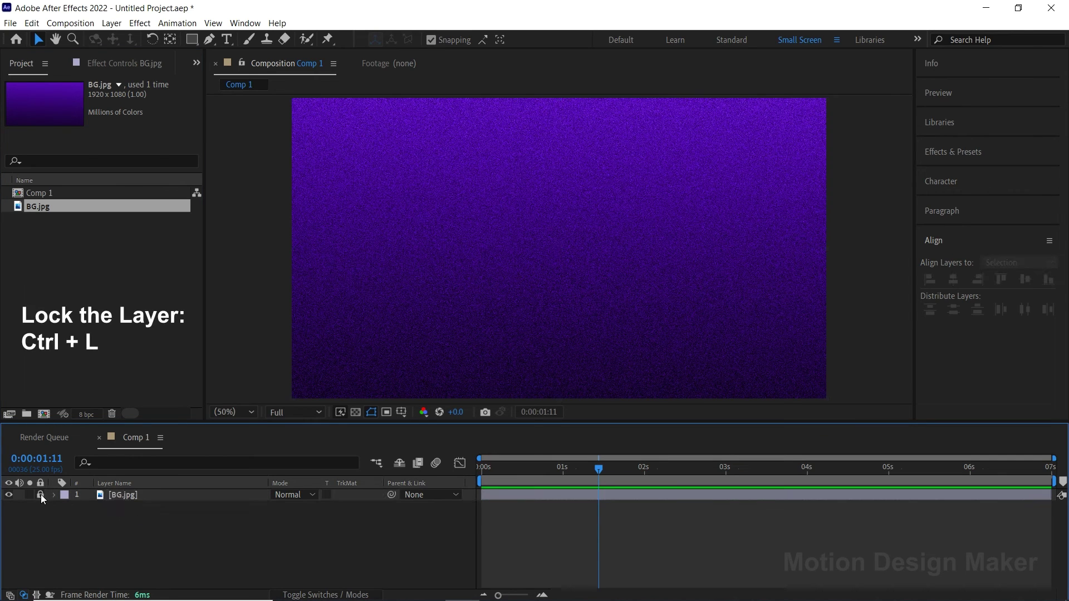
pyautogui.click(112, 23)
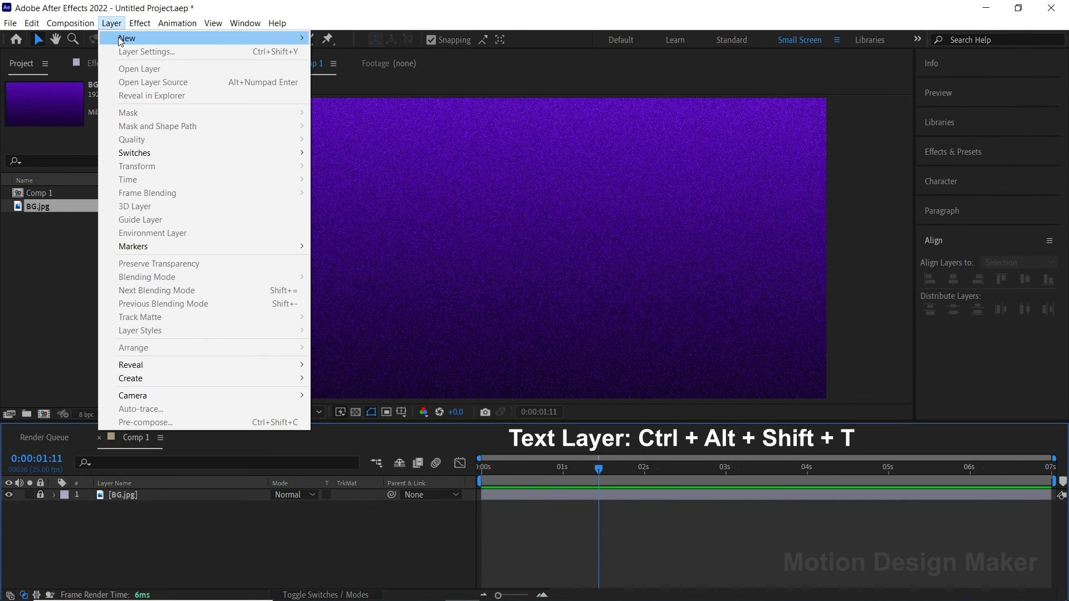
# Create a new text layer reading 'POSITION & SKEW'
pyautogui.moveTo(121, 40)
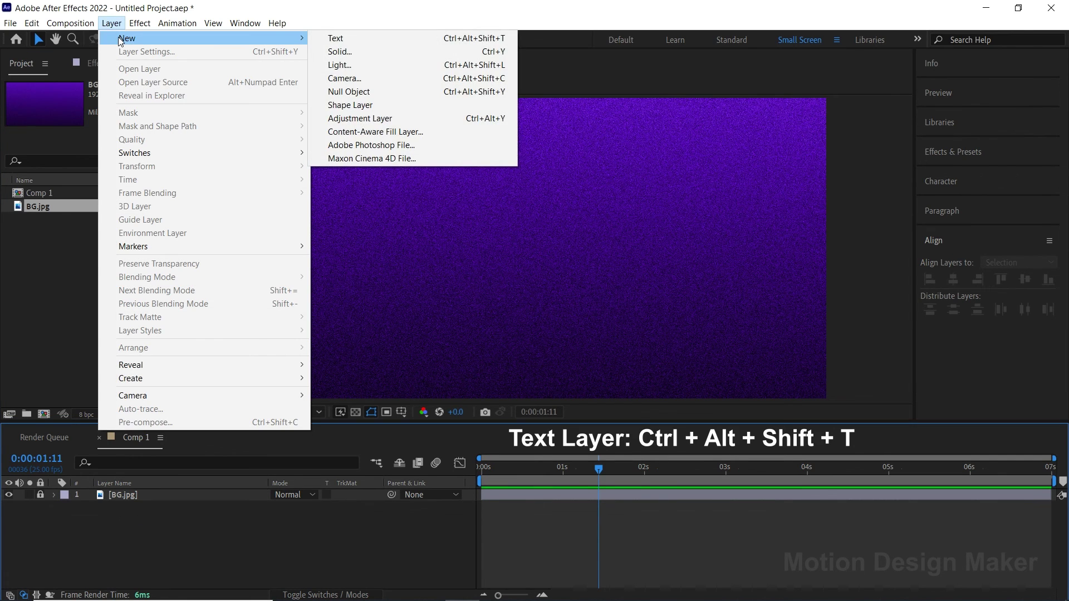
pyautogui.click(337, 38)
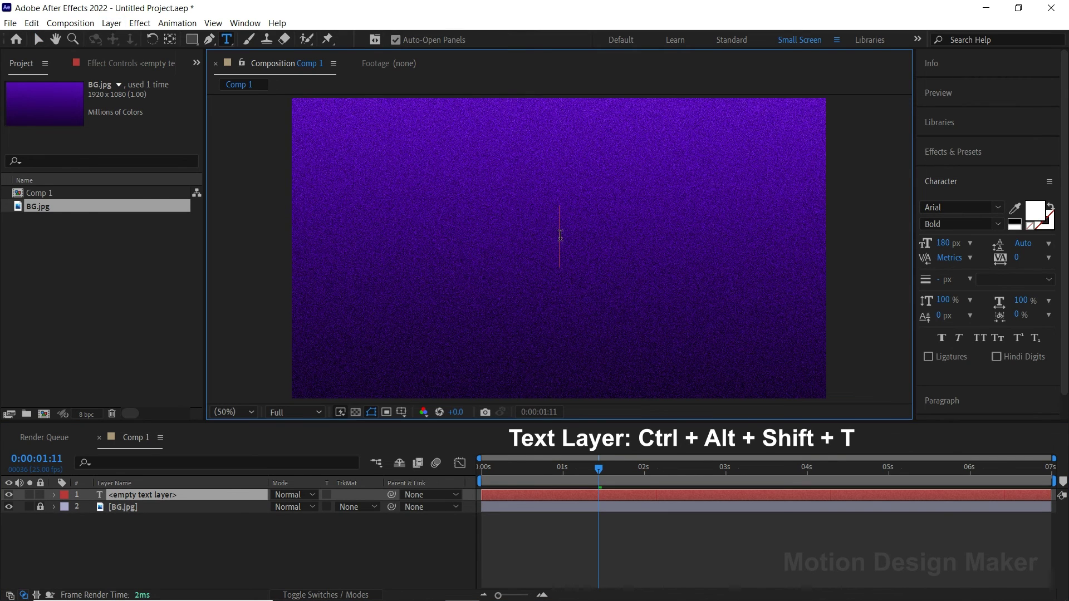
pyautogui.write('POSITION &')
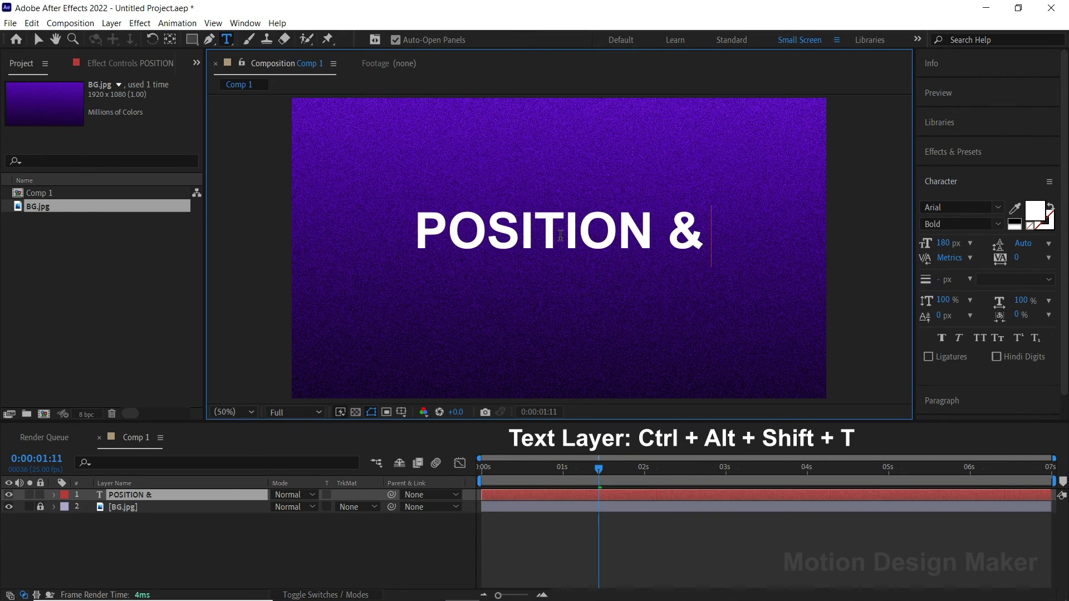
pyautogui.write(' SKEW')
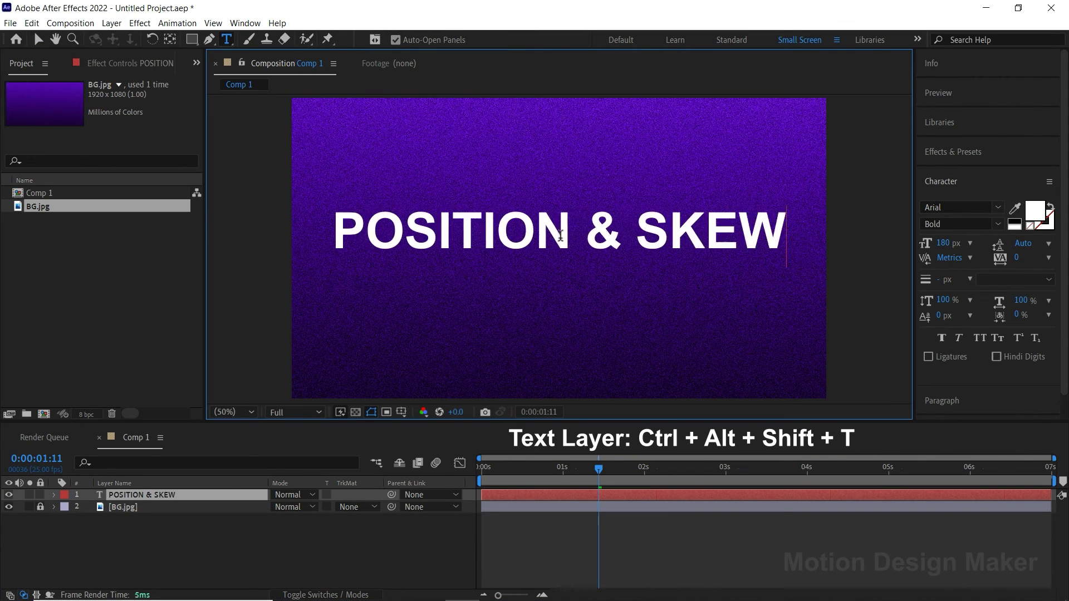
pyautogui.click(34, 40)
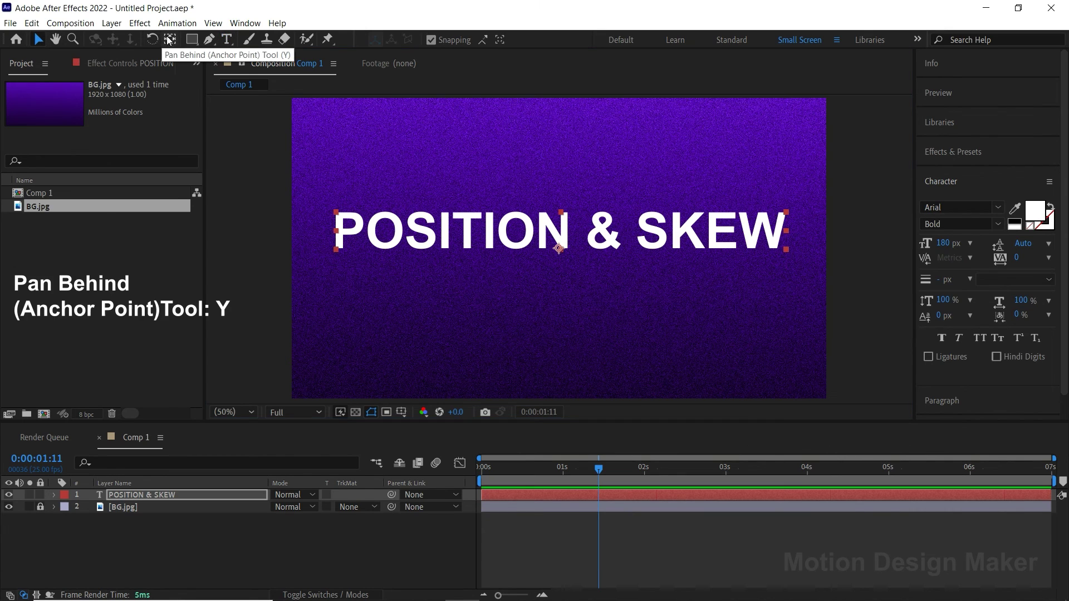
# Move the text's anchor point to its centre and align the layer horizontally and vertically in the comp
pyautogui.click(170, 40)
pyautogui.moveTo(559, 247); pyautogui.dragTo(563, 230)
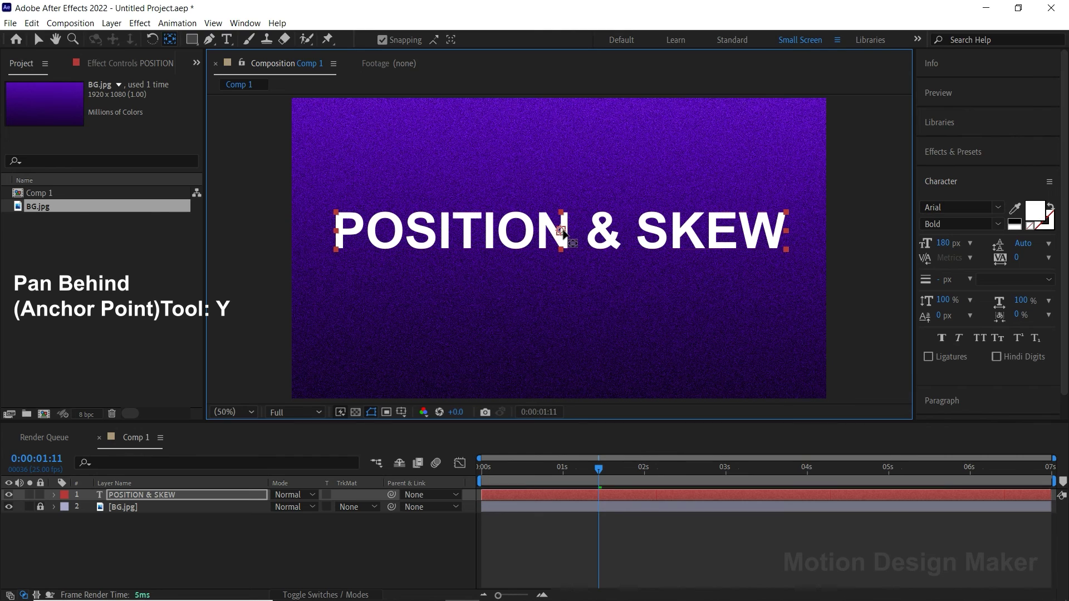
pyautogui.click(945, 187)
pyautogui.click(947, 243)
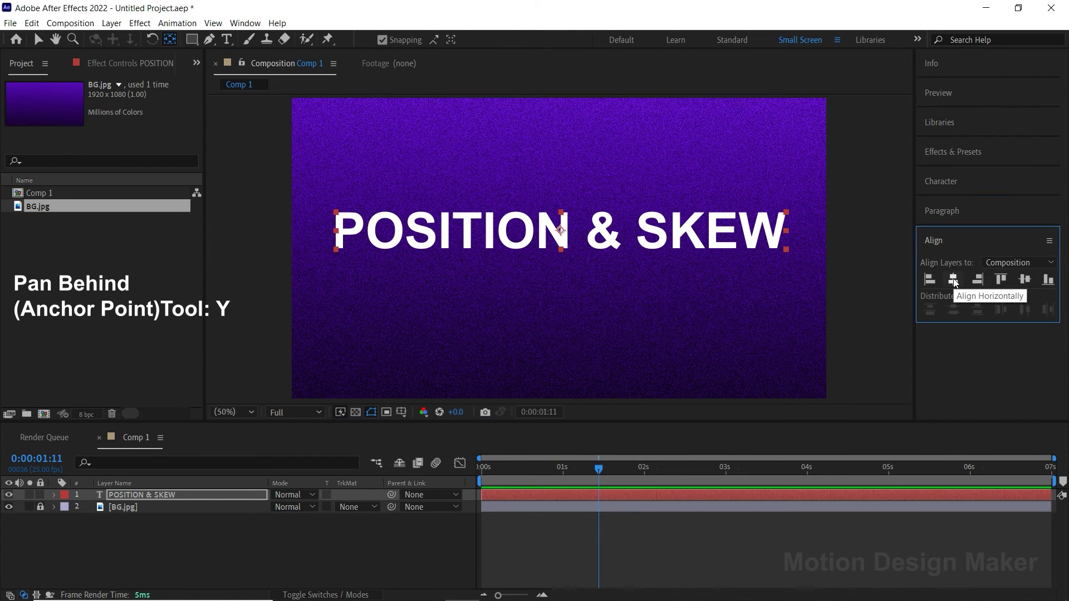
pyautogui.click(954, 281)
pyautogui.click(1025, 280)
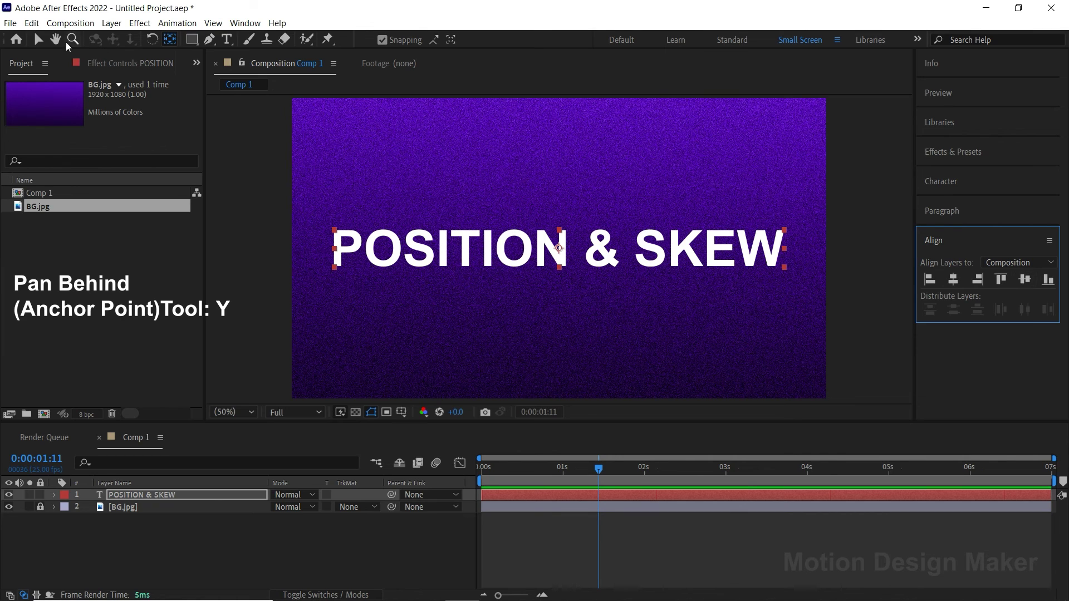
pyautogui.click(38, 39)
pyautogui.doubleClick(572, 245)
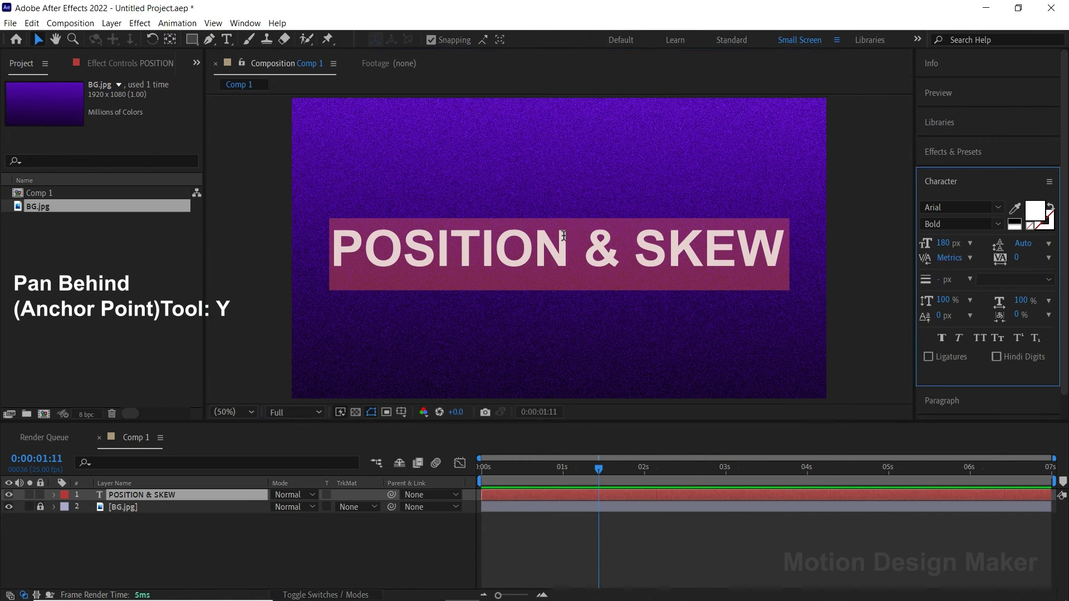
# Colour the word POSITION yellow (FFE300)
pyautogui.moveTo(571, 248); pyautogui.dragTo(331, 239)
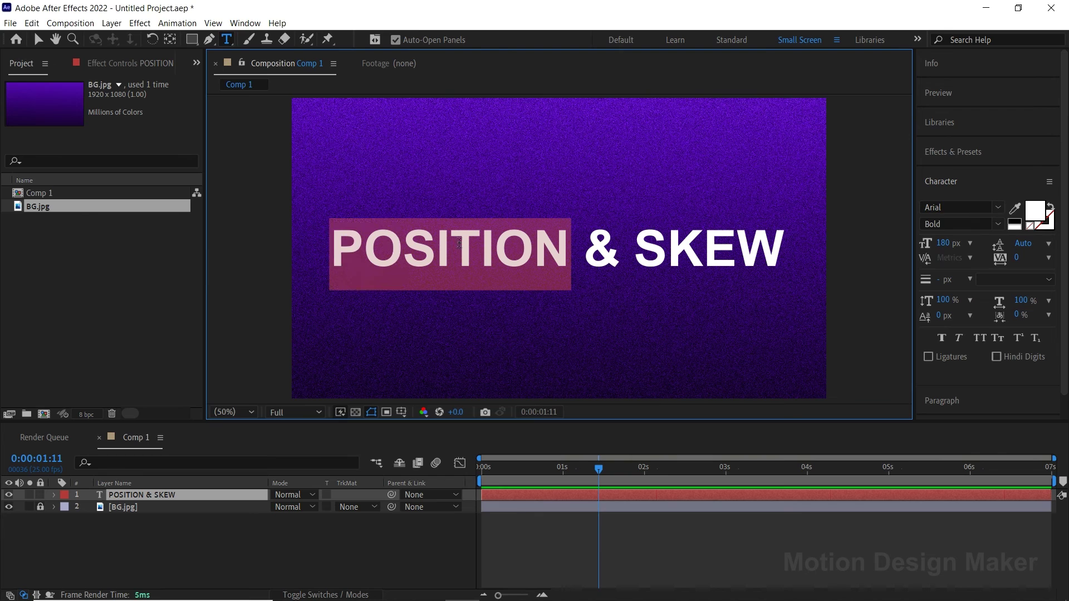
pyautogui.click(1034, 211)
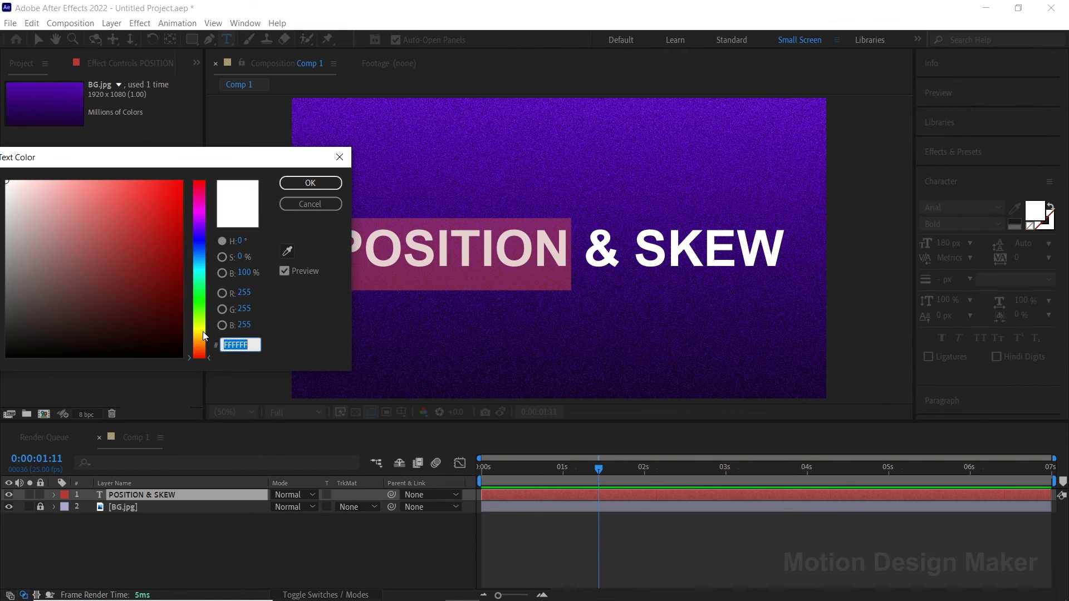
pyautogui.click(202, 332)
pyautogui.click(182, 182)
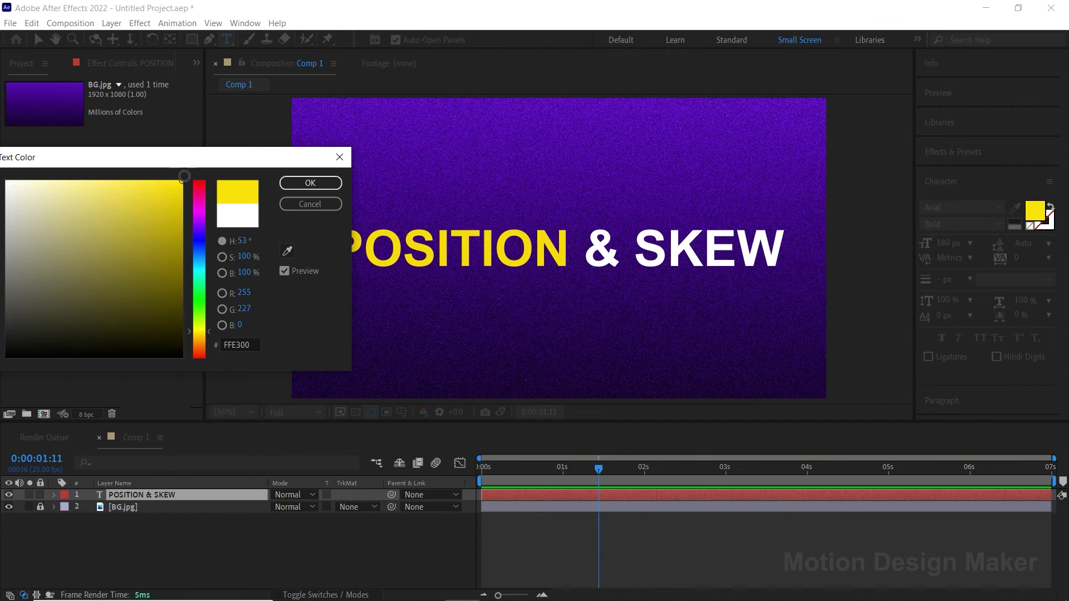
pyautogui.click(310, 184)
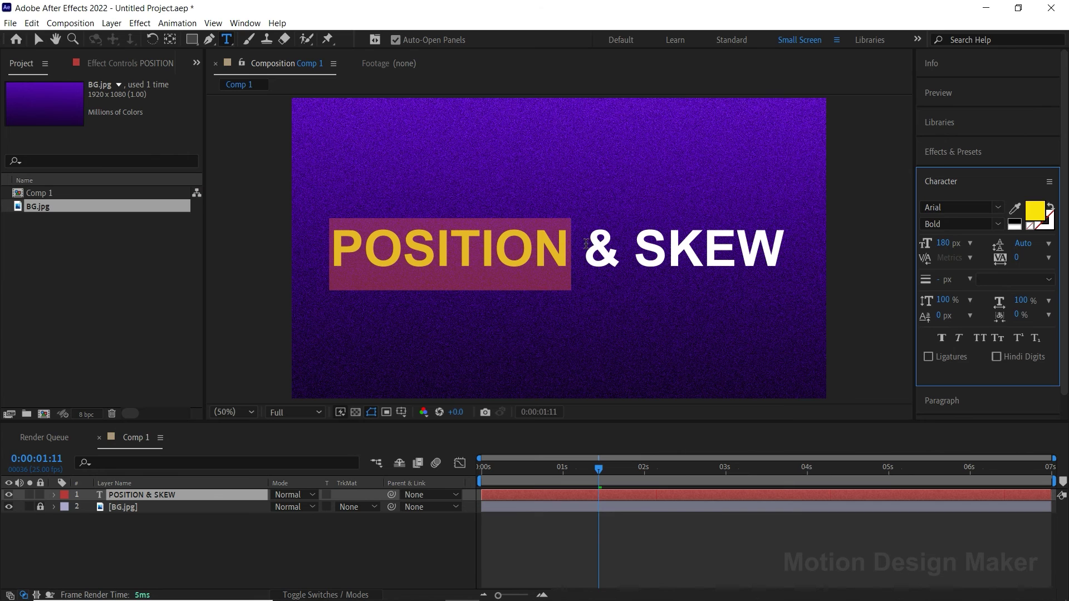
# Colour '& SKEW' red-orange (FF3100) and return the playhead to 0:00
pyautogui.moveTo(586, 244); pyautogui.dragTo(790, 253)
pyautogui.click(1035, 211)
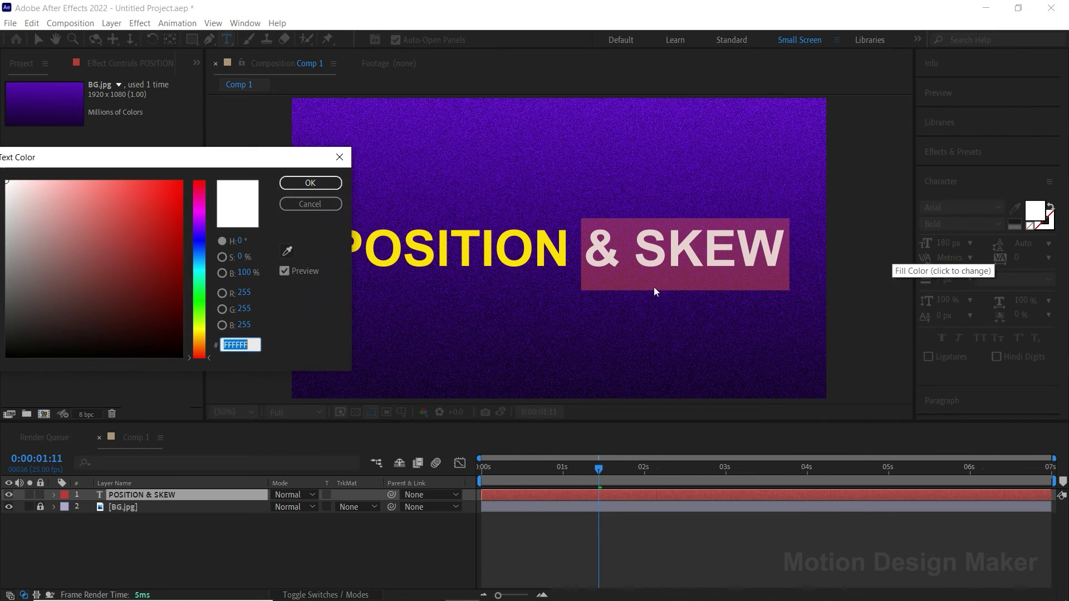
pyautogui.click(202, 350)
pyautogui.click(183, 181)
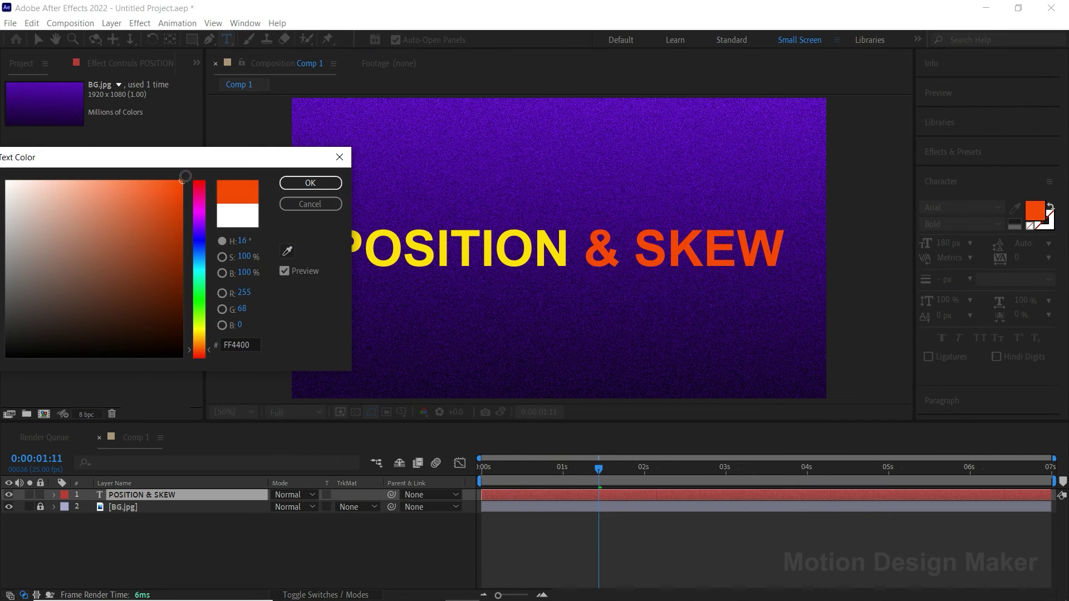
pyautogui.click(206, 352)
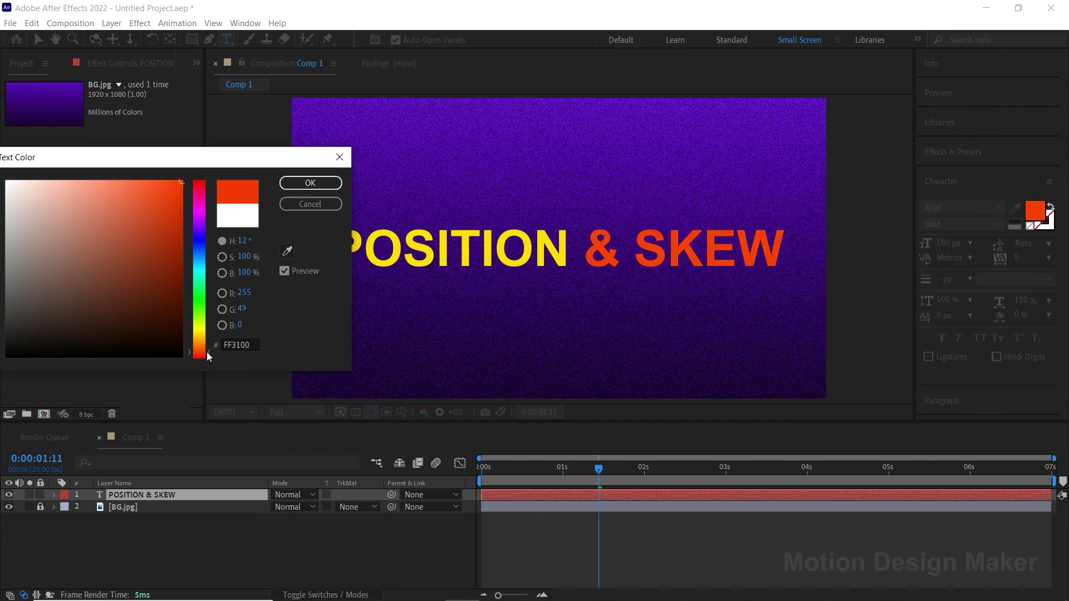
pyautogui.click(310, 183)
pyautogui.click(552, 529)
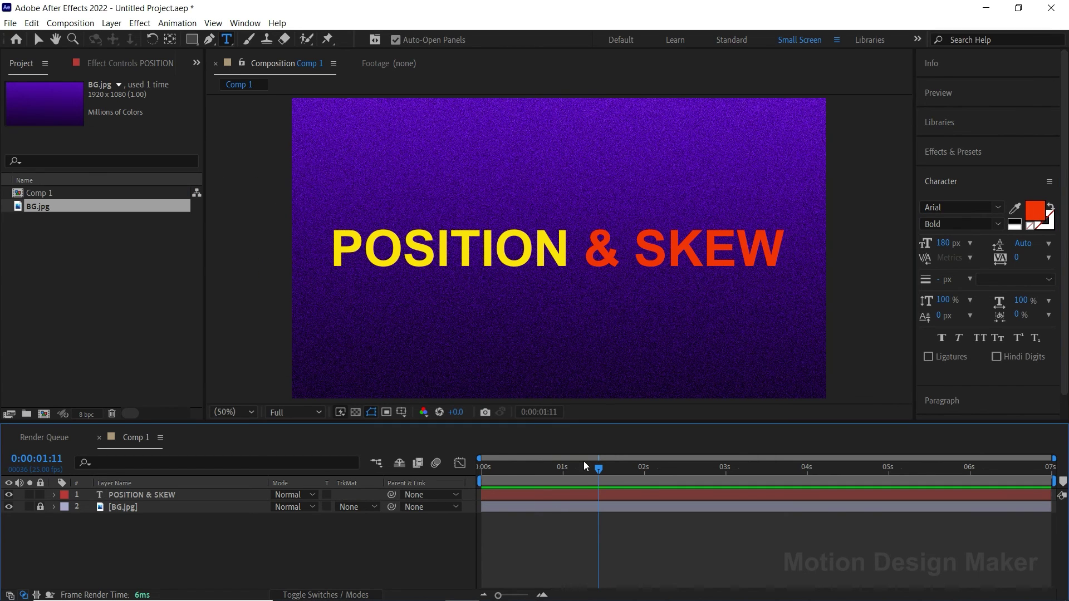
pyautogui.moveTo(579, 467); pyautogui.dragTo(479, 477)
# Add a Position text animator to the POSITION & SKEW layer
pyautogui.click(53, 495)
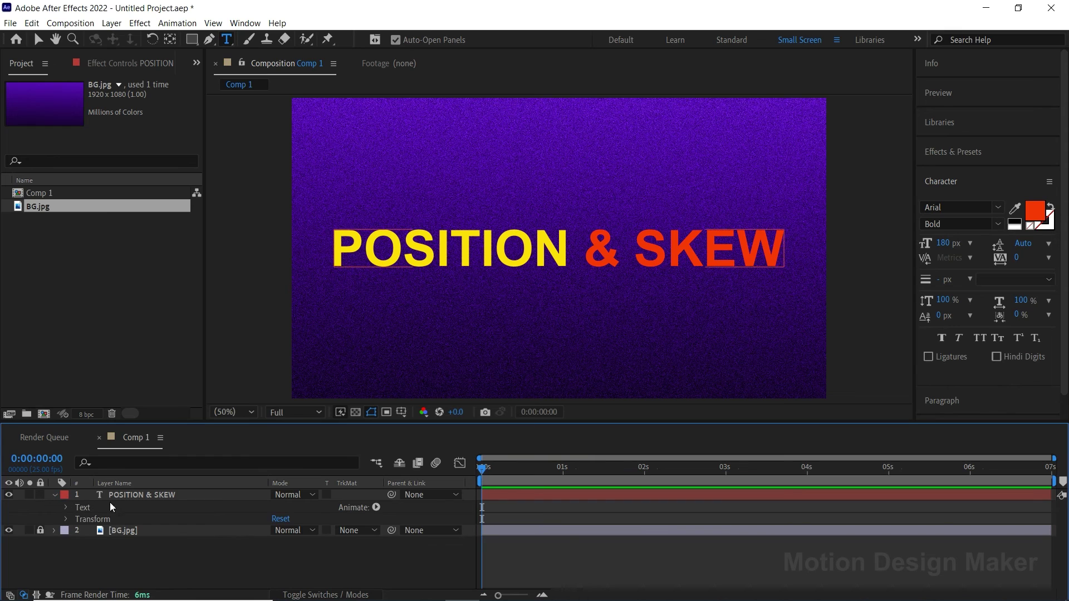
pyautogui.click(160, 495)
pyautogui.click(379, 507)
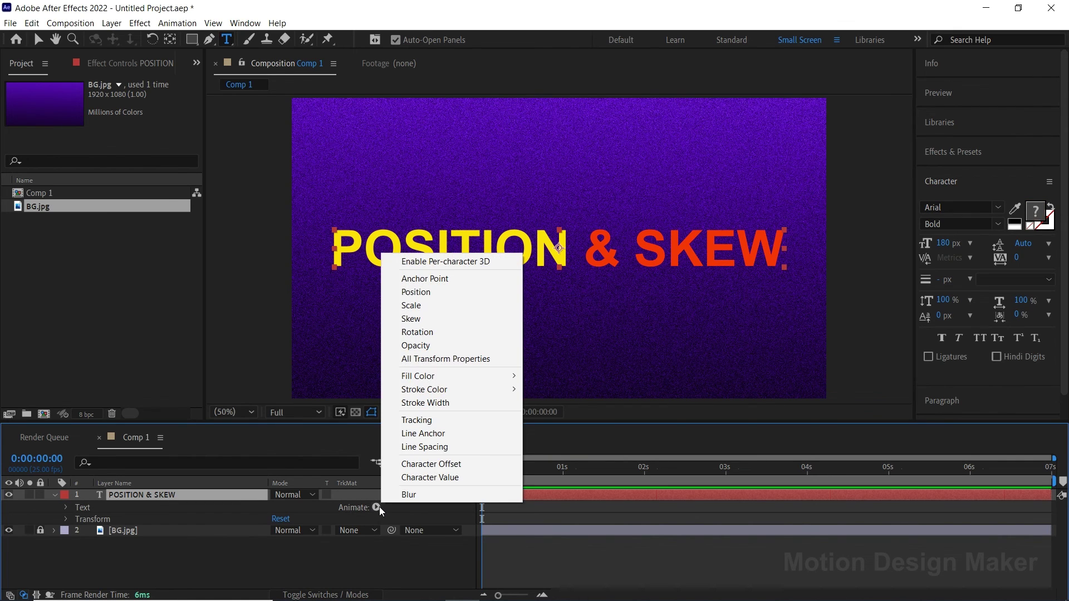
pyautogui.click(440, 294)
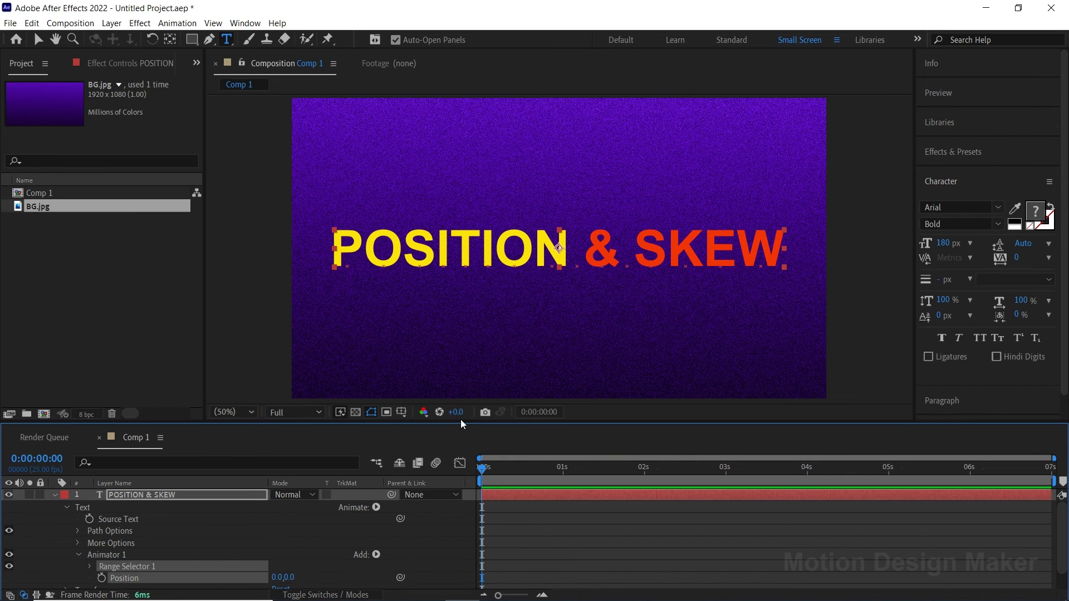
# Set the animator Position to 1900, 0 and keyframe Range Selector 1 Offset at 0% at 0 s
pyautogui.moveTo(460, 422); pyautogui.dragTo(463, 364)
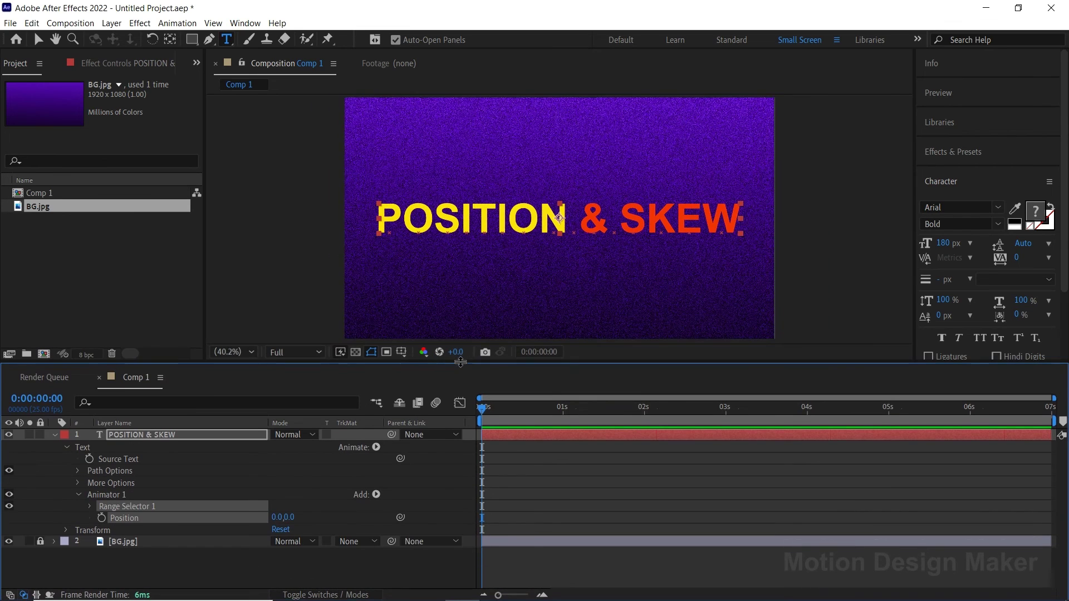
pyautogui.click(137, 555)
pyautogui.moveTo(276, 517); pyautogui.dragTo(914, 504)
pyautogui.moveTo(273, 517); pyautogui.dragTo(521, 513)
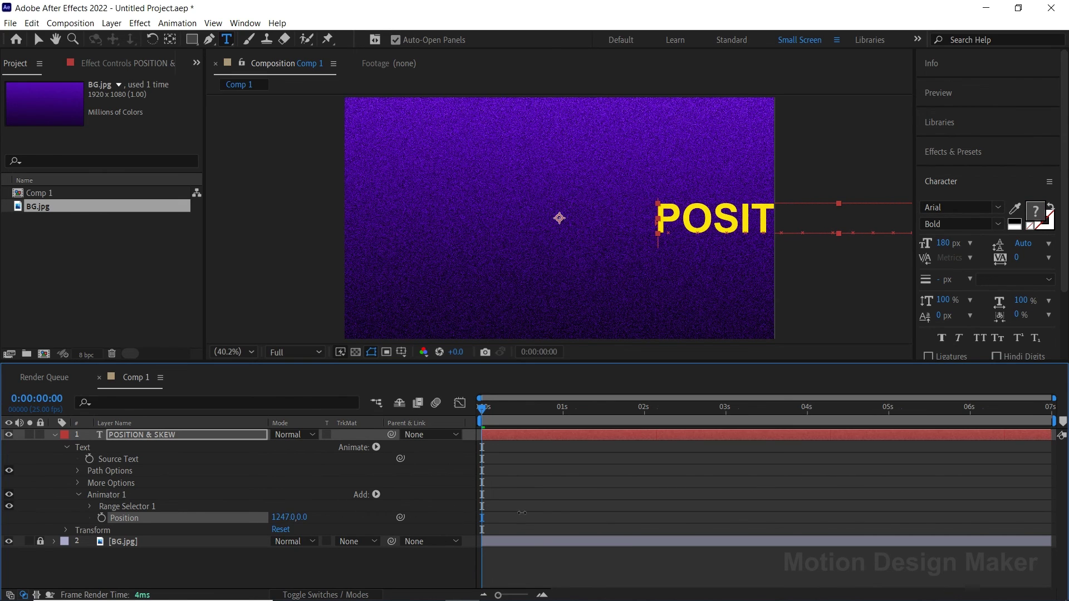
pyautogui.click(284, 518)
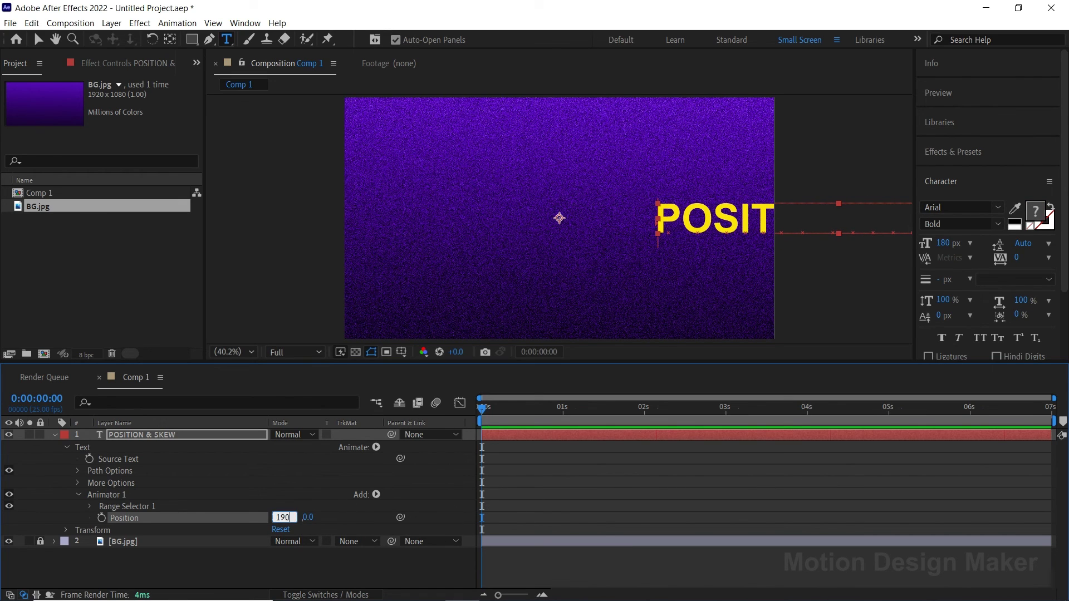
pyautogui.press('Return')
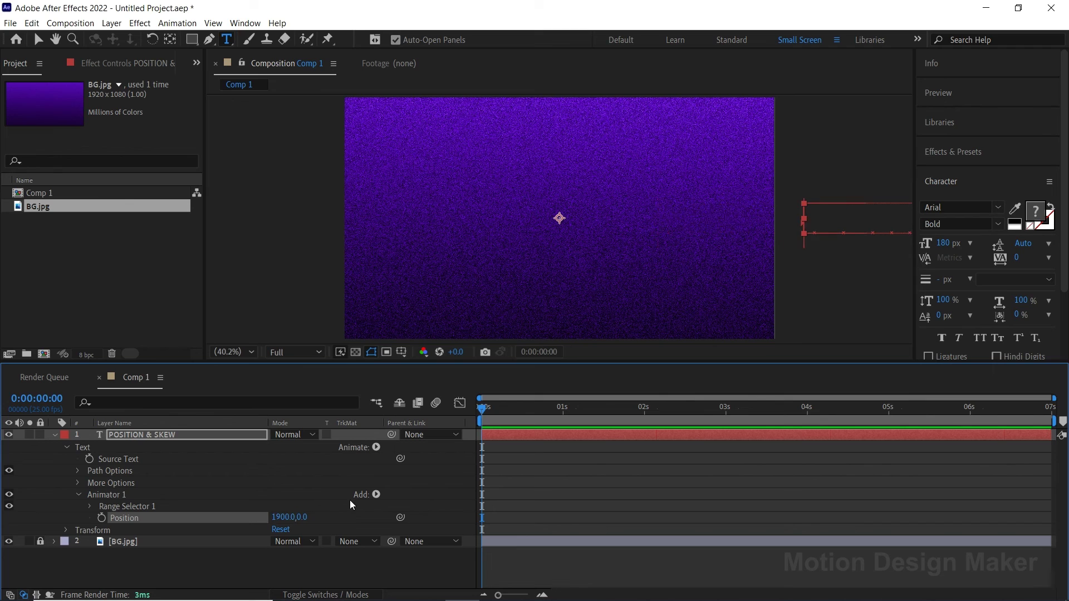
pyautogui.click(90, 507)
pyautogui.click(114, 541)
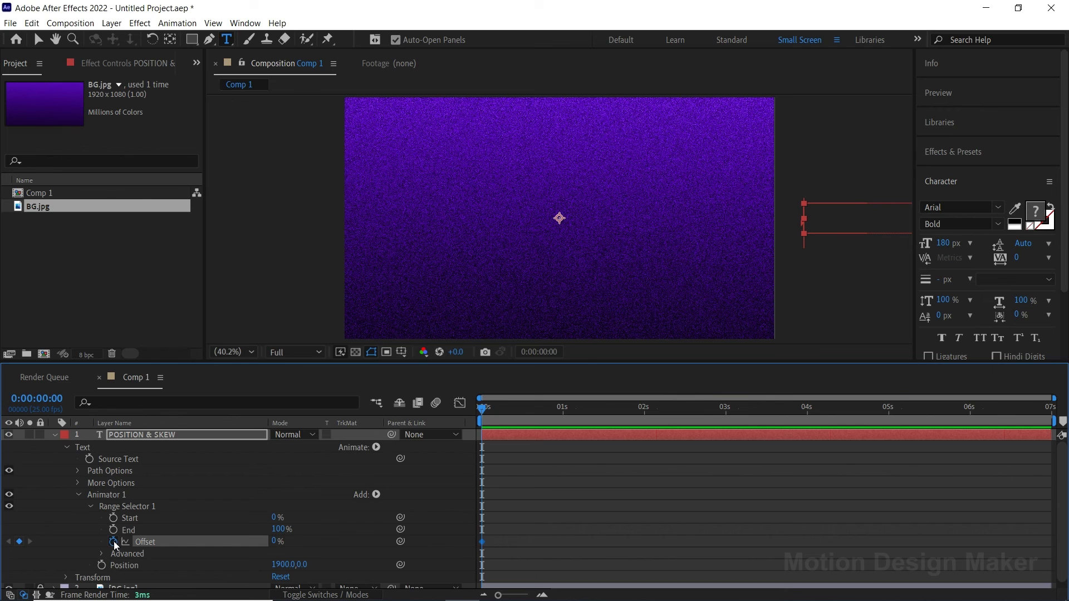
# Keyframe Offset at 100% at frame 21 and preview the letter-by-letter slide-in
pyautogui.moveTo(488, 416); pyautogui.dragTo(552, 421)
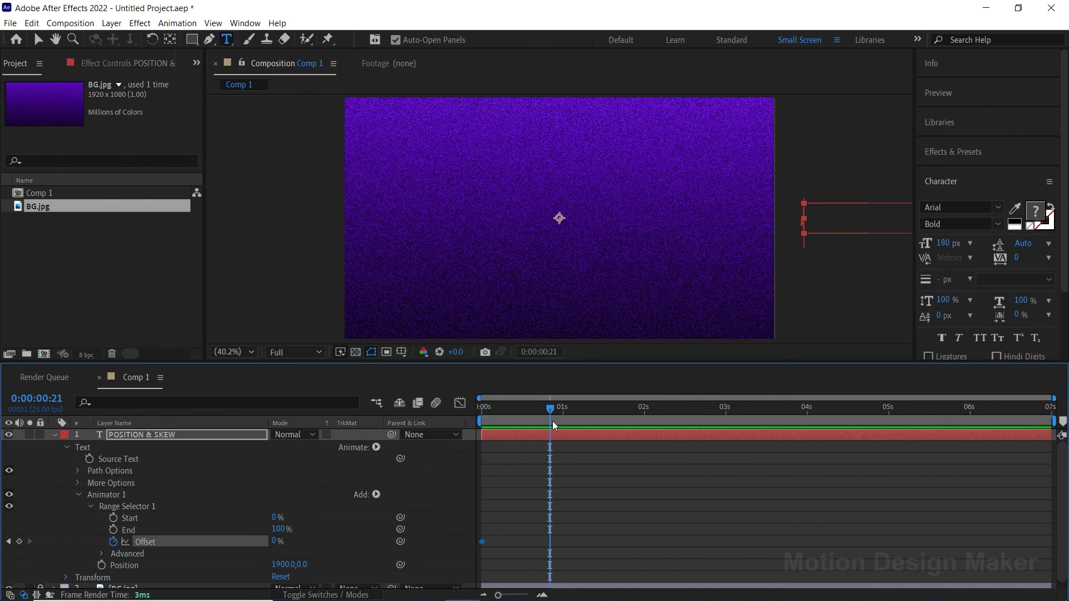
pyautogui.moveTo(276, 542); pyautogui.dragTo(383, 545)
pyautogui.click(565, 480)
pyautogui.press('space')
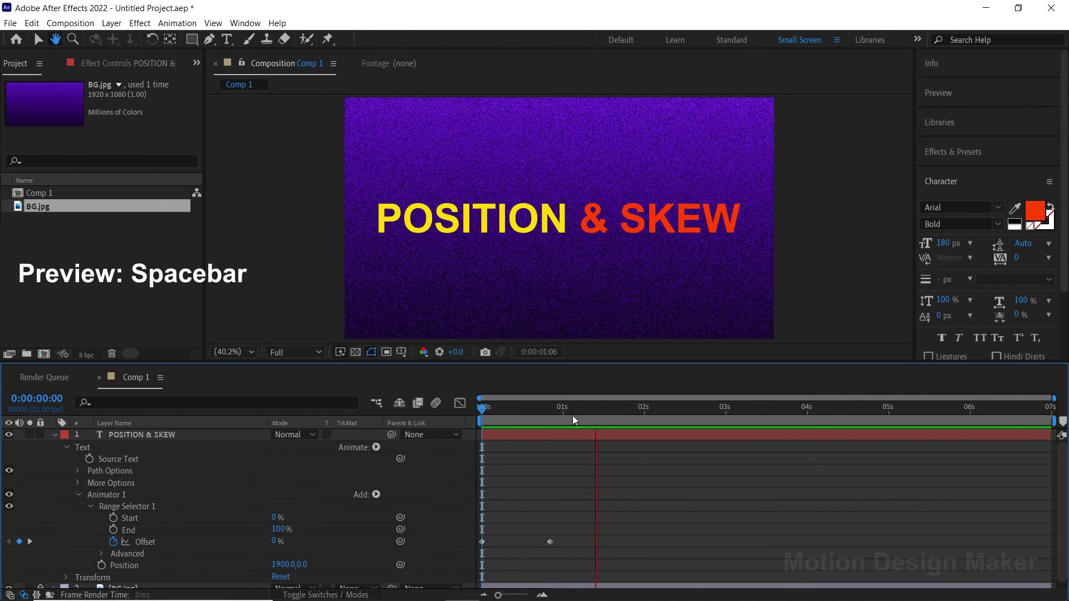
pyautogui.moveTo(573, 415); pyautogui.dragTo(503, 423)
pyautogui.click(128, 548)
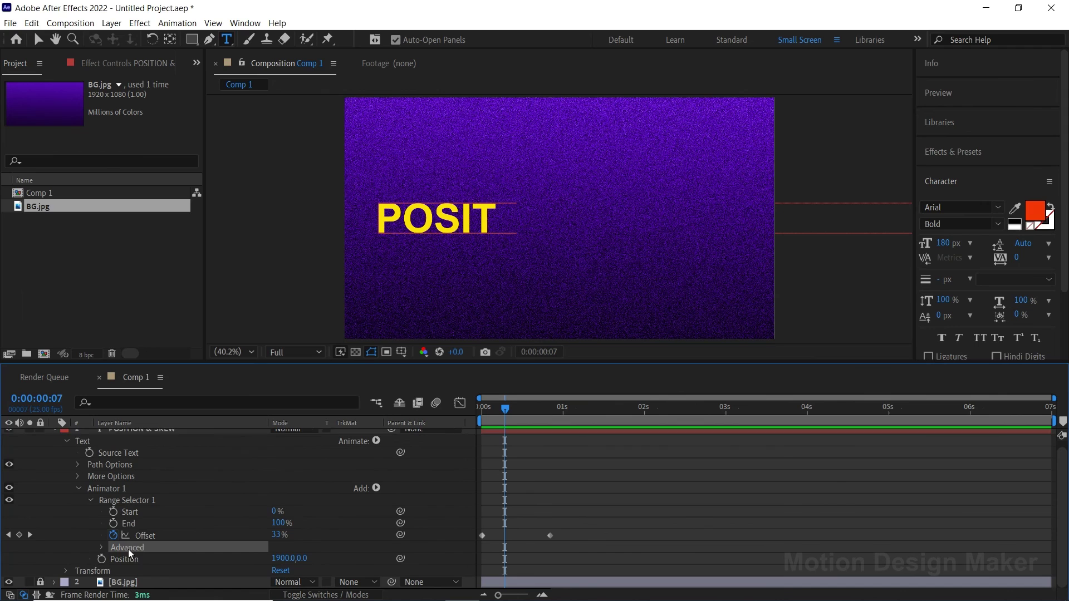
# Set the range selector Shape to Ramp Up under Advanced and preview the reveal
pyautogui.click(102, 547)
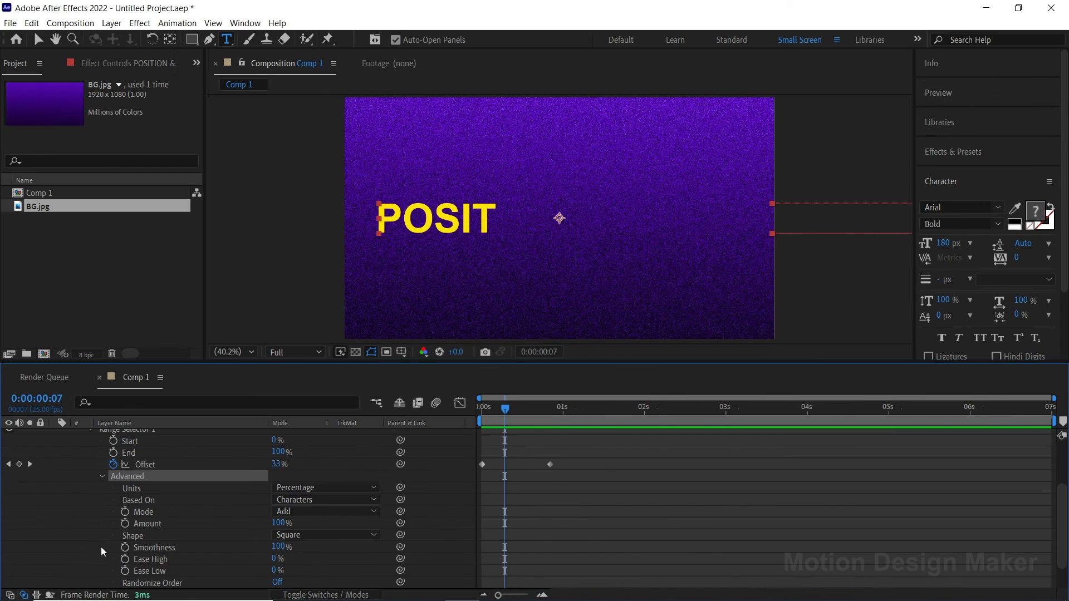
pyautogui.click(142, 538)
pyautogui.click(298, 534)
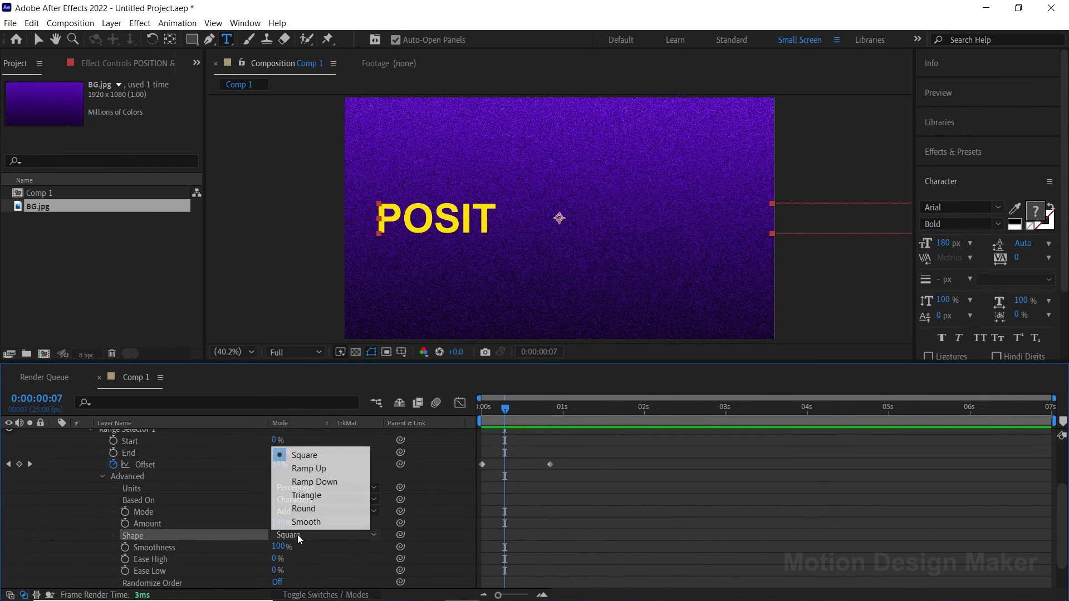
pyautogui.click(322, 470)
pyautogui.press('space')
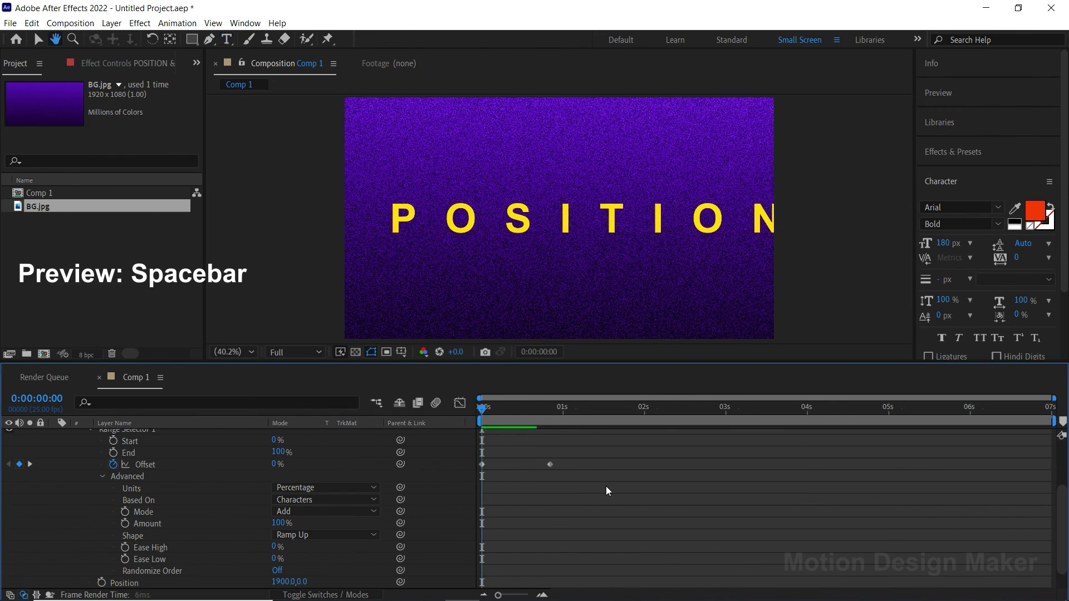
pyautogui.press('space')
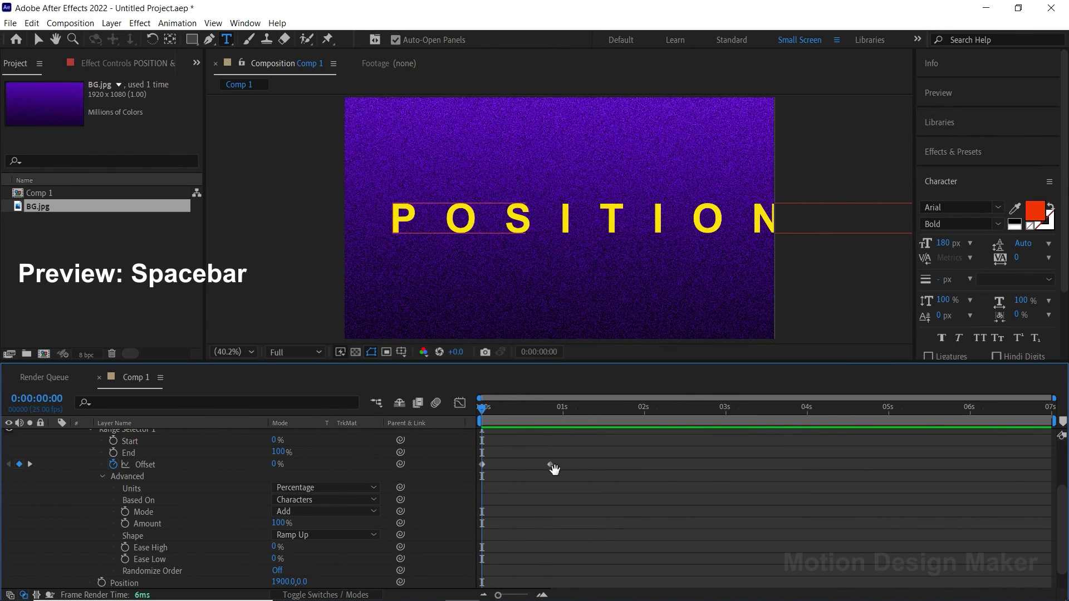
pyautogui.press('space')
pyautogui.press('space')
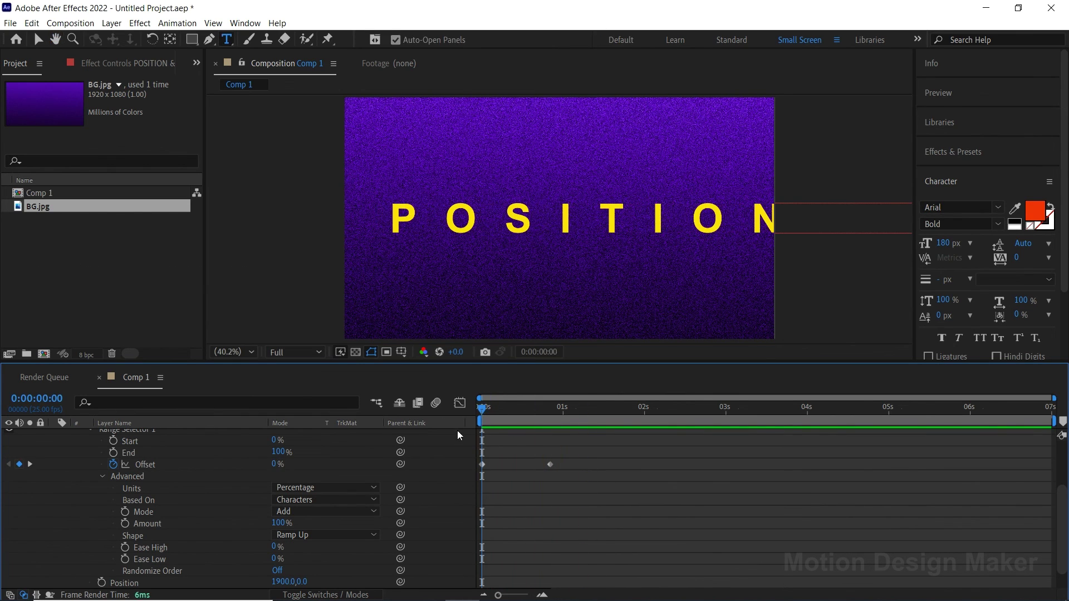
# Change the first Offset keyframe to -100% and preview the slide-in
pyautogui.scroll(2, 187, 464)
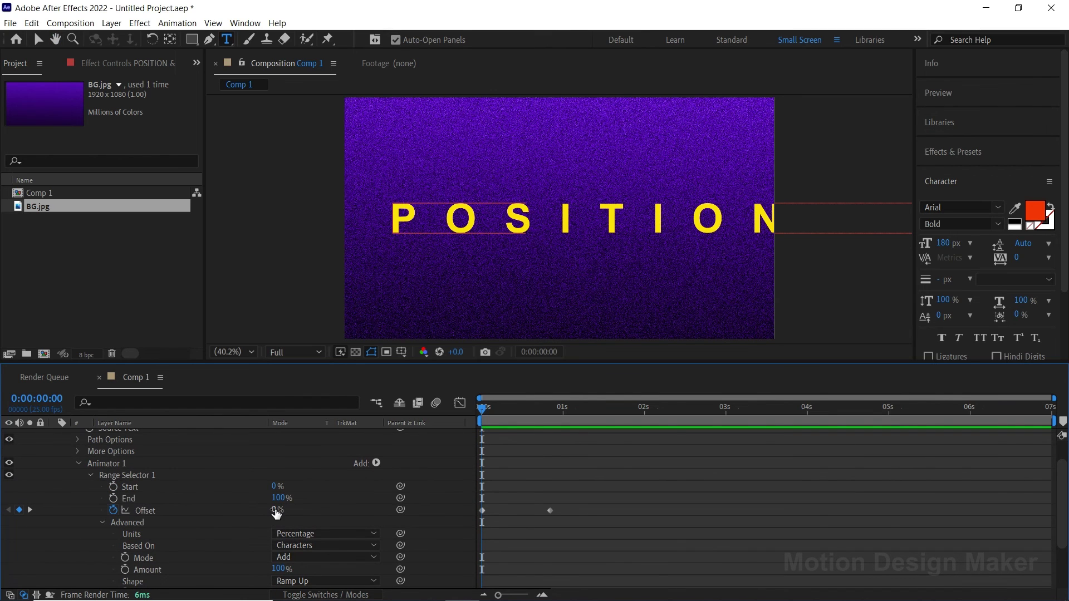
pyautogui.moveTo(276, 514); pyautogui.dragTo(221, 513)
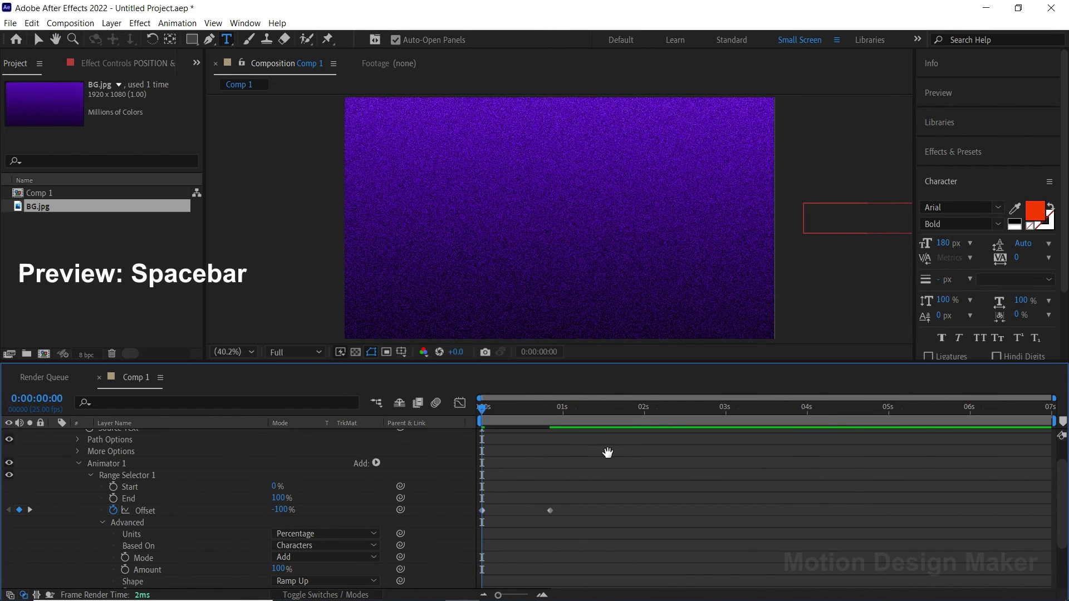
pyautogui.press('space')
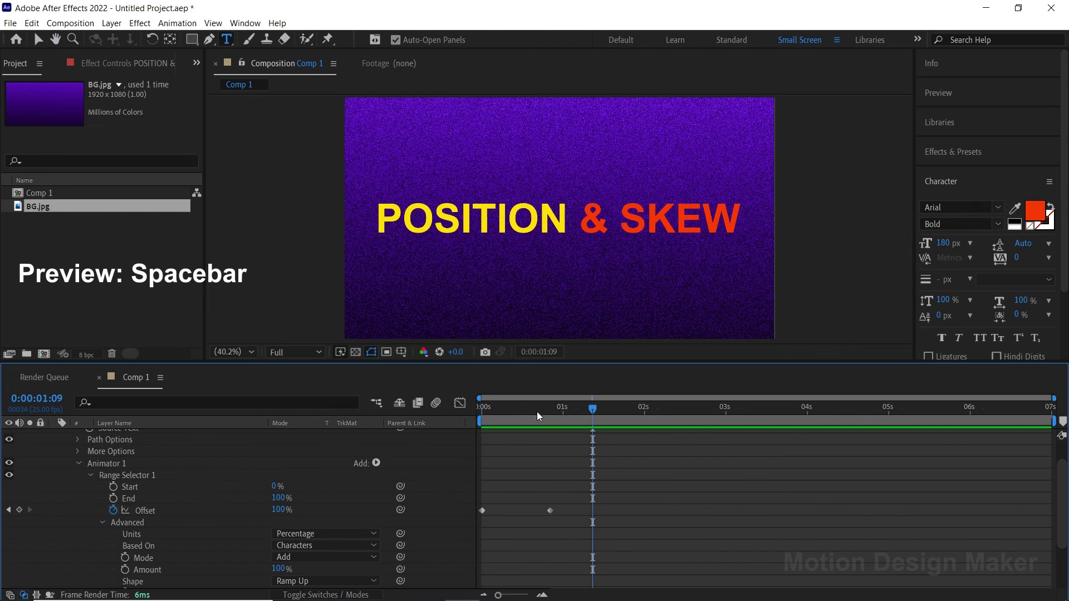
pyautogui.press('space')
pyautogui.press('space')
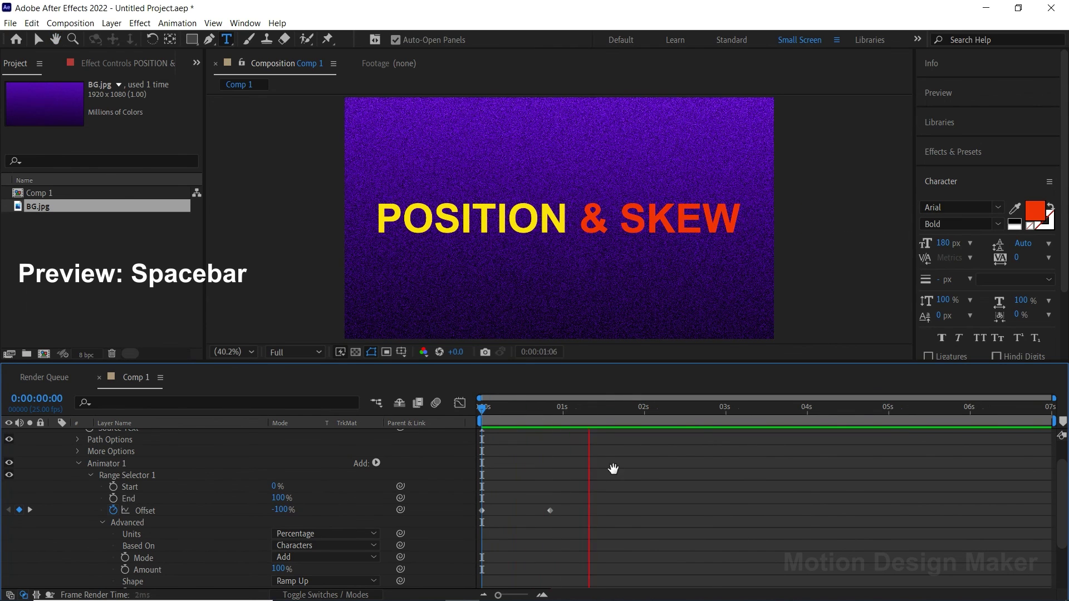
pyautogui.click(529, 410)
pyautogui.scroll(-2, 533, 491)
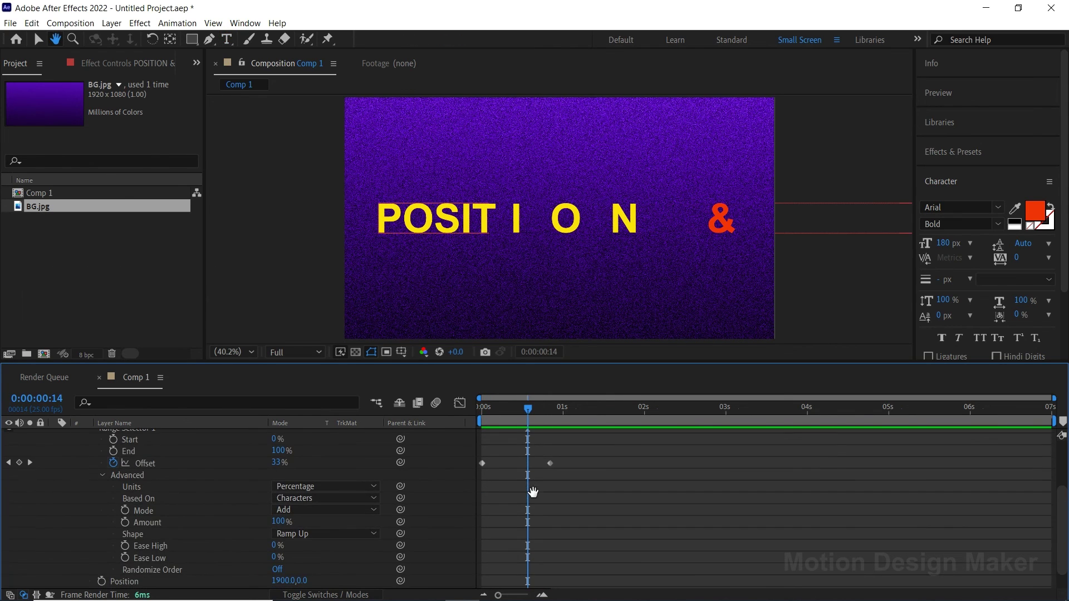
# Set Ease Low to 50% and preview the softened slide-in
pyautogui.click(161, 558)
pyautogui.click(276, 557)
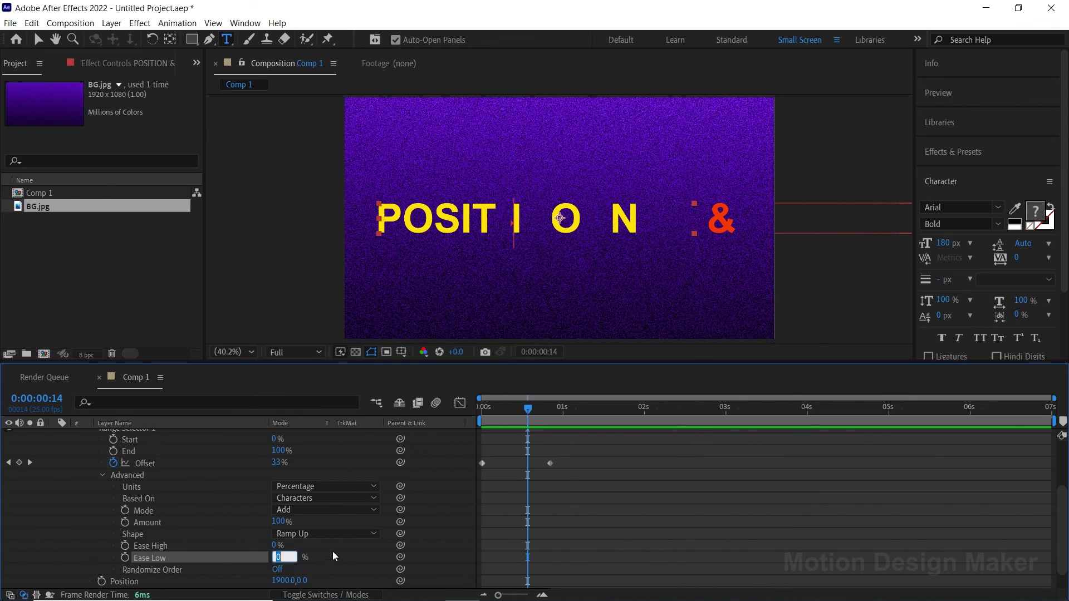
pyautogui.write('50')
pyautogui.press('Return')
pyautogui.press('space')
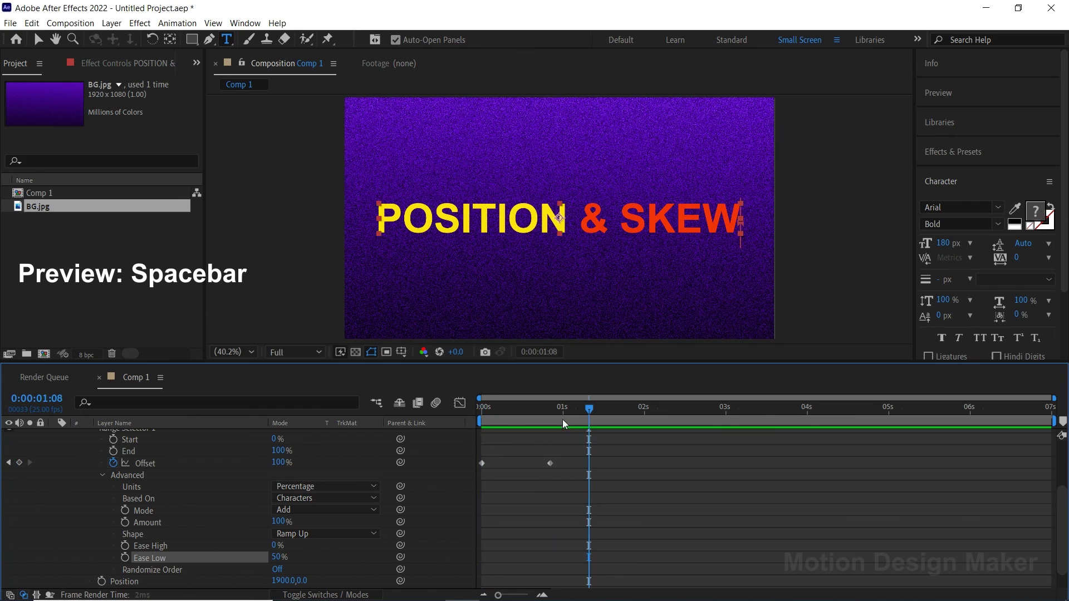
pyautogui.press('space')
pyautogui.press('space')
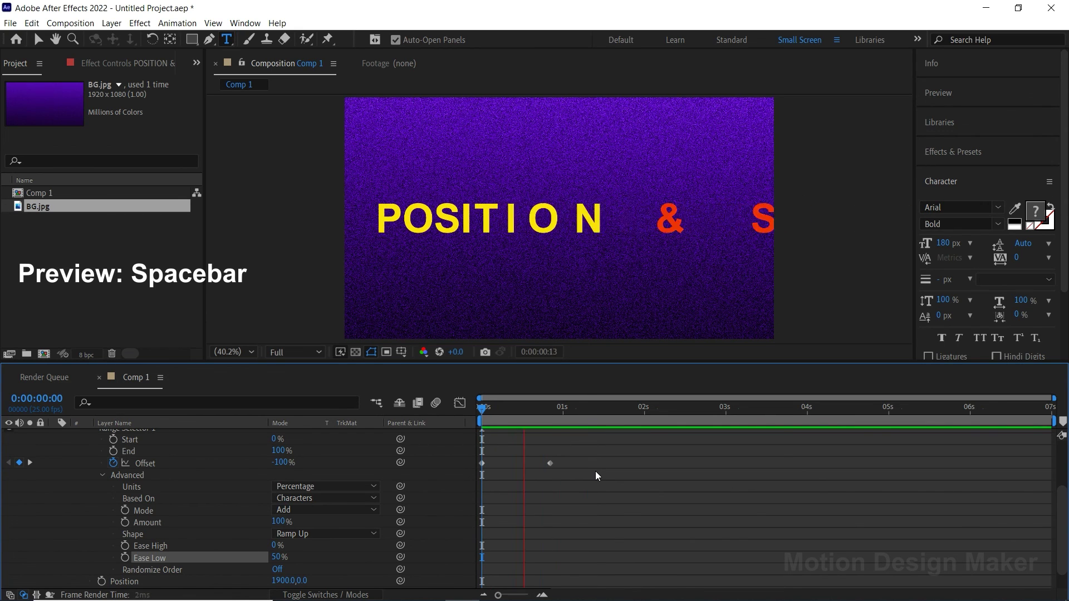
pyautogui.press('space')
pyautogui.click(521, 410)
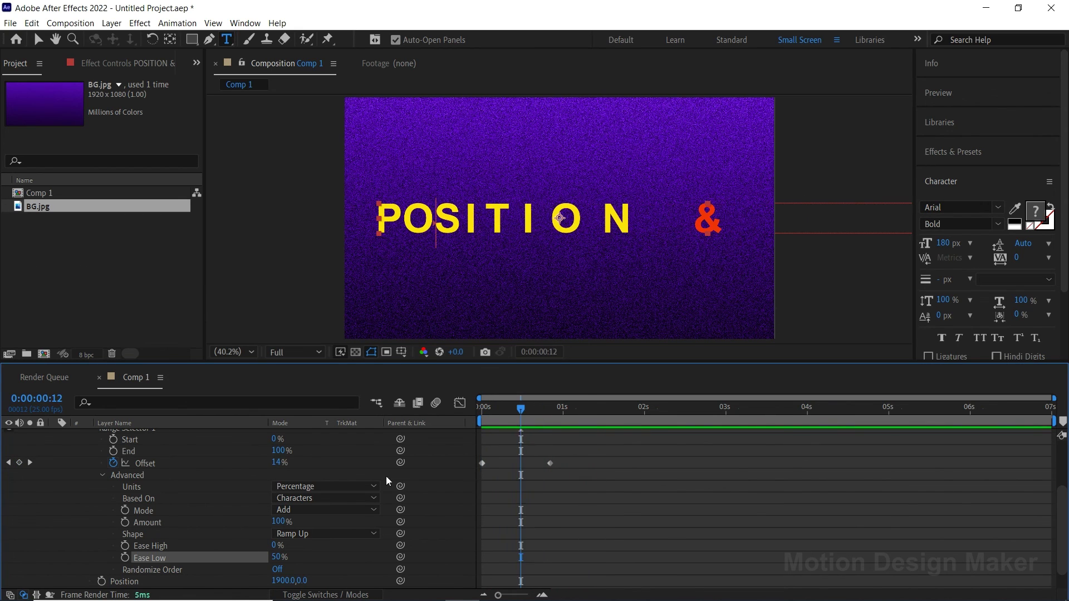
# Start renaming the first animator, Animator 1
pyautogui.scroll(3, 177, 544)
pyautogui.click(112, 478)
pyautogui.press('Return')
pyautogui.click(125, 477)
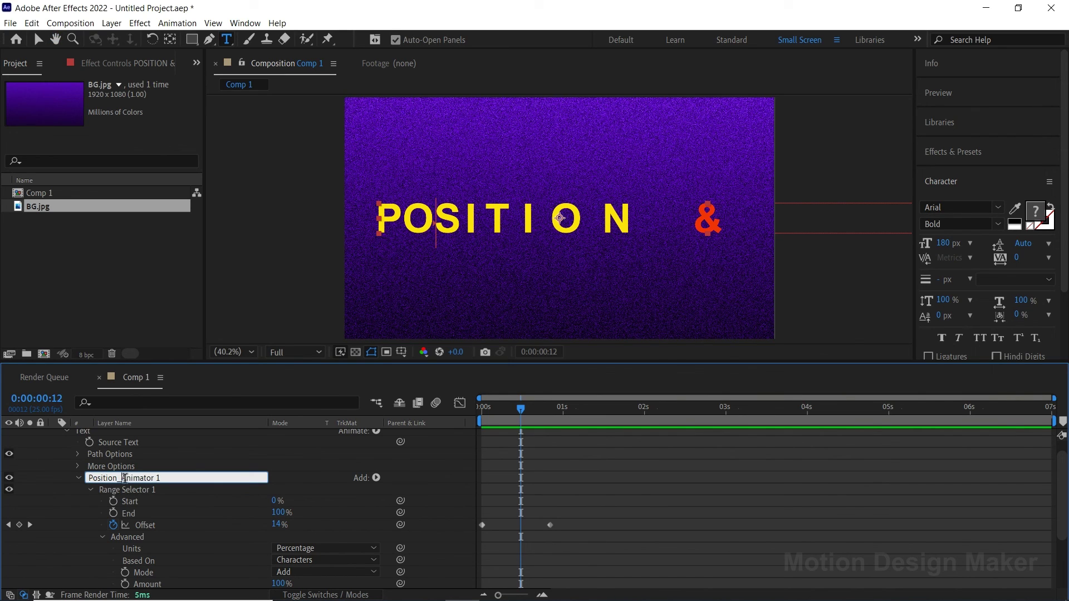
# Commit the animator name Position_Animator 1 and collapse its properties
pyautogui.press('Return')
pyautogui.click(79, 479)
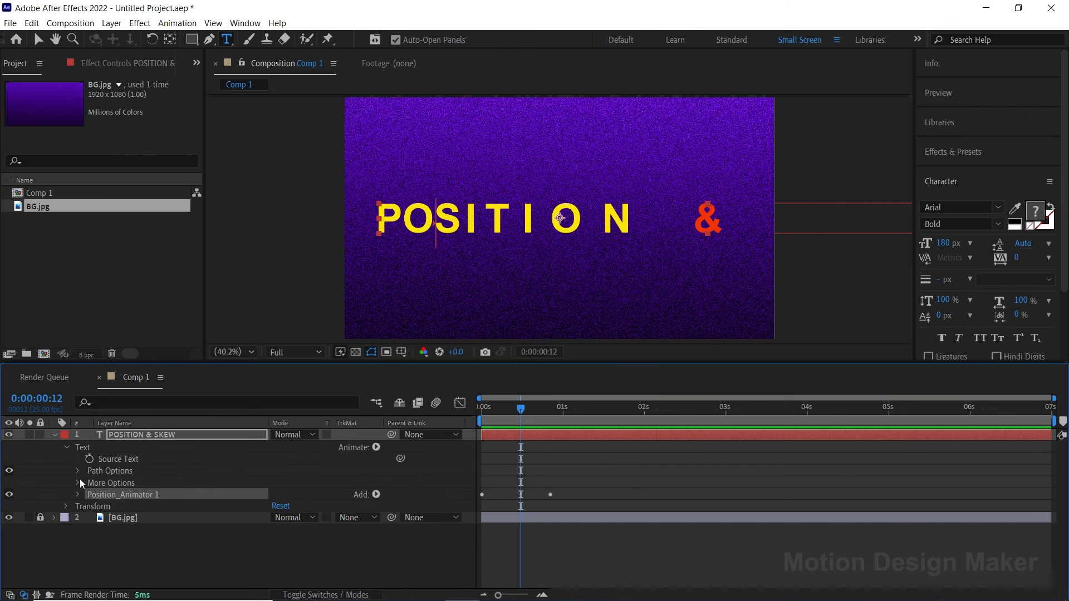
pyautogui.click(233, 527)
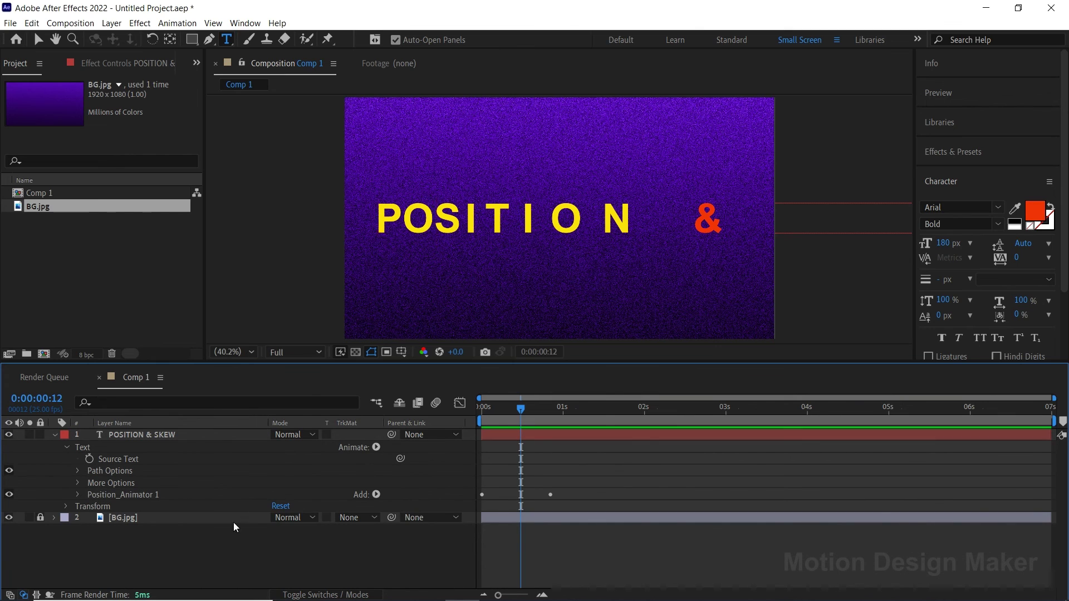
# Add a Skew animator with Skew set to 70 and preview it
pyautogui.click(378, 448)
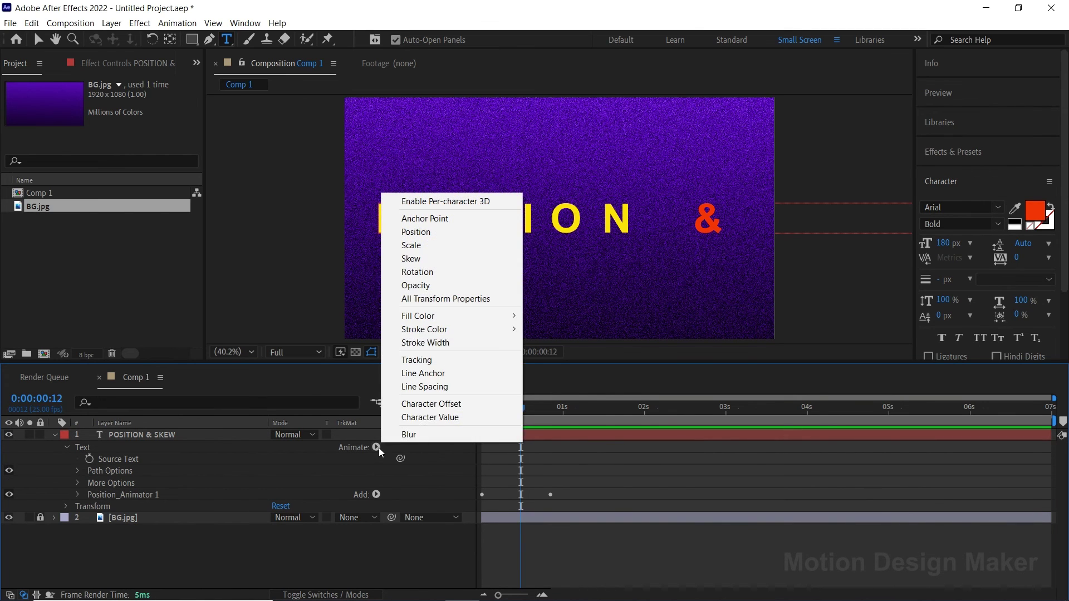
pyautogui.click(424, 260)
pyautogui.click(320, 524)
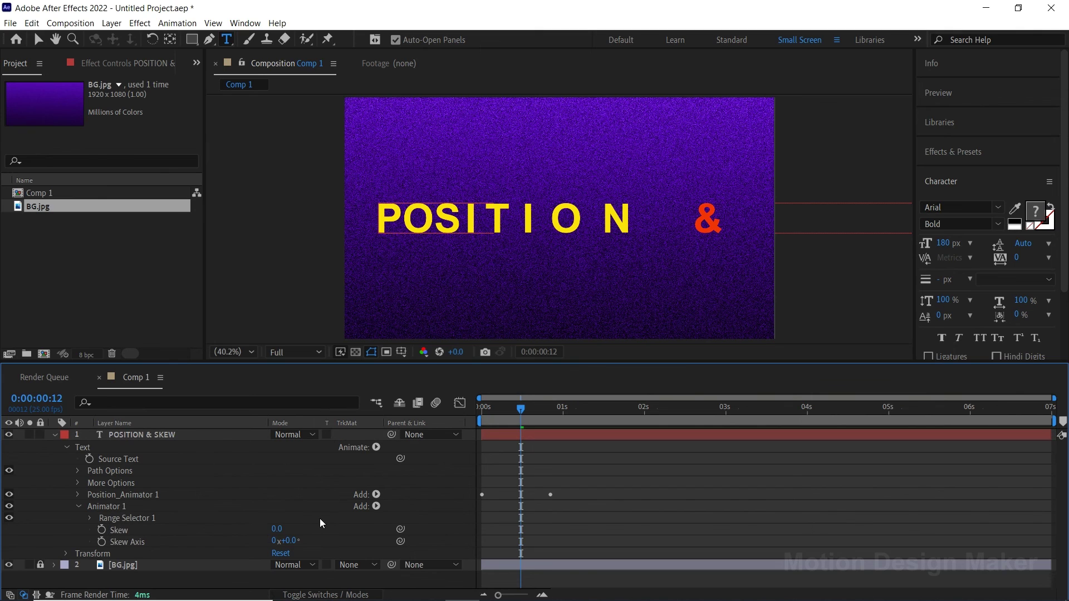
pyautogui.click(276, 529)
pyautogui.write('70')
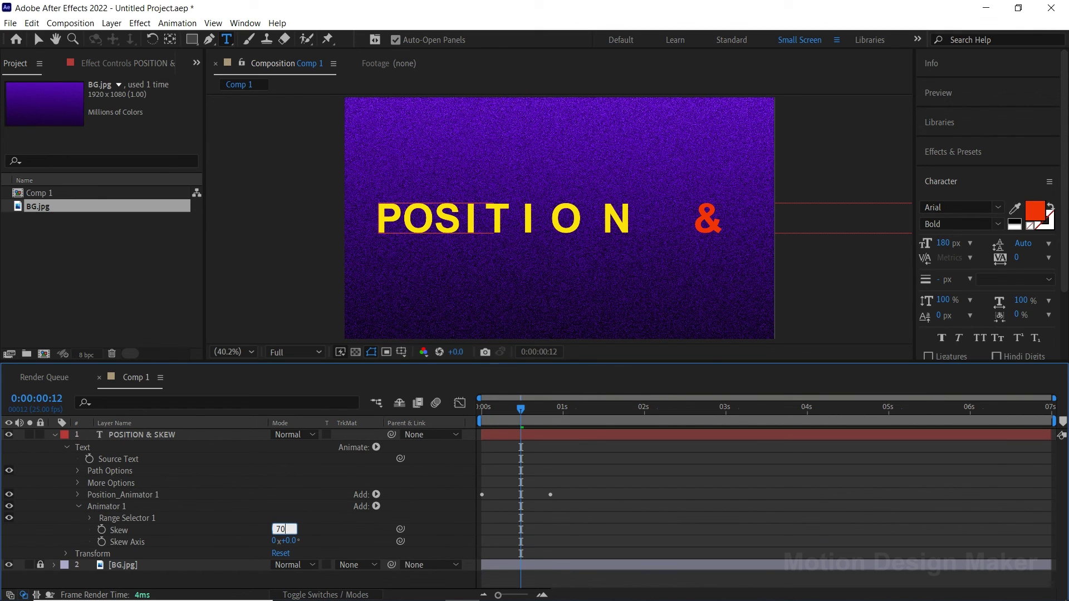
pyautogui.press('Return')
pyautogui.press('space')
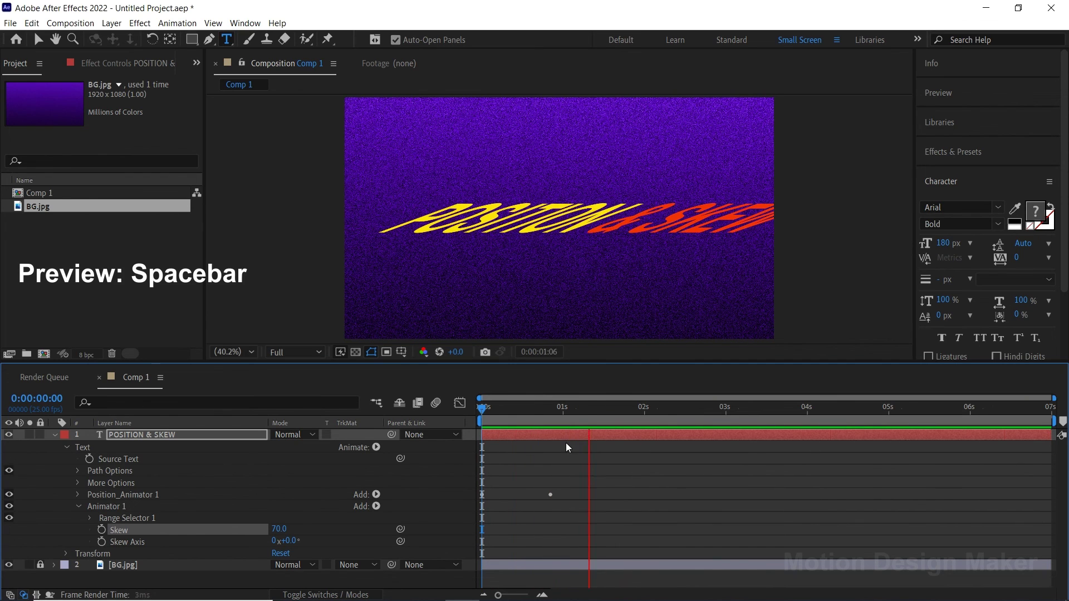
# Keyframe the skew selector Offset from 0% at frame 8 to 100% at 1:01
pyautogui.click(89, 519)
pyautogui.moveTo(515, 410); pyautogui.dragTo(508, 413)
pyautogui.click(113, 554)
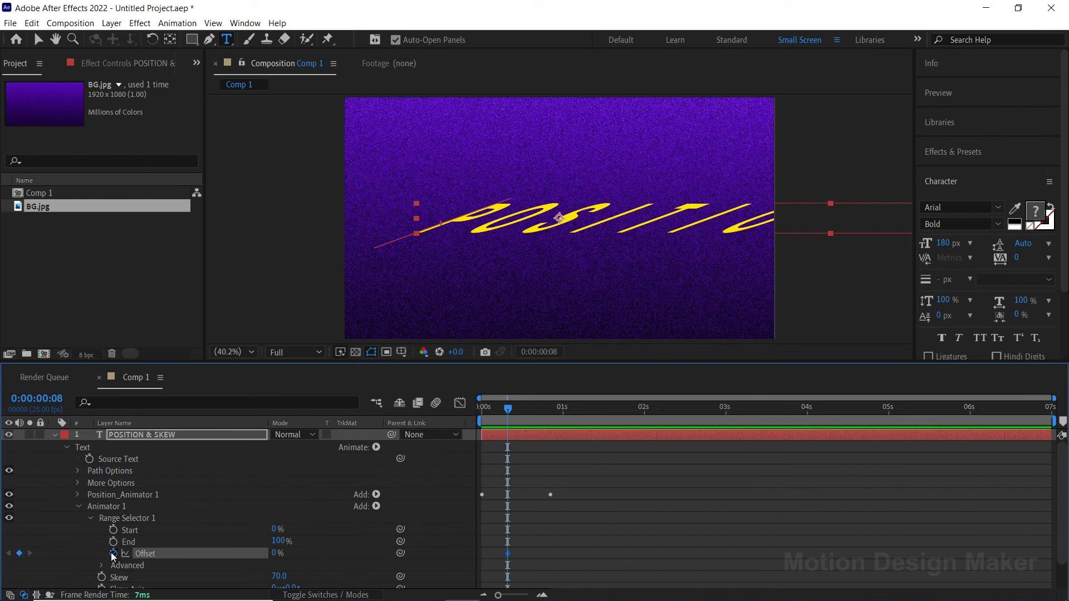
pyautogui.moveTo(509, 410); pyautogui.dragTo(567, 426)
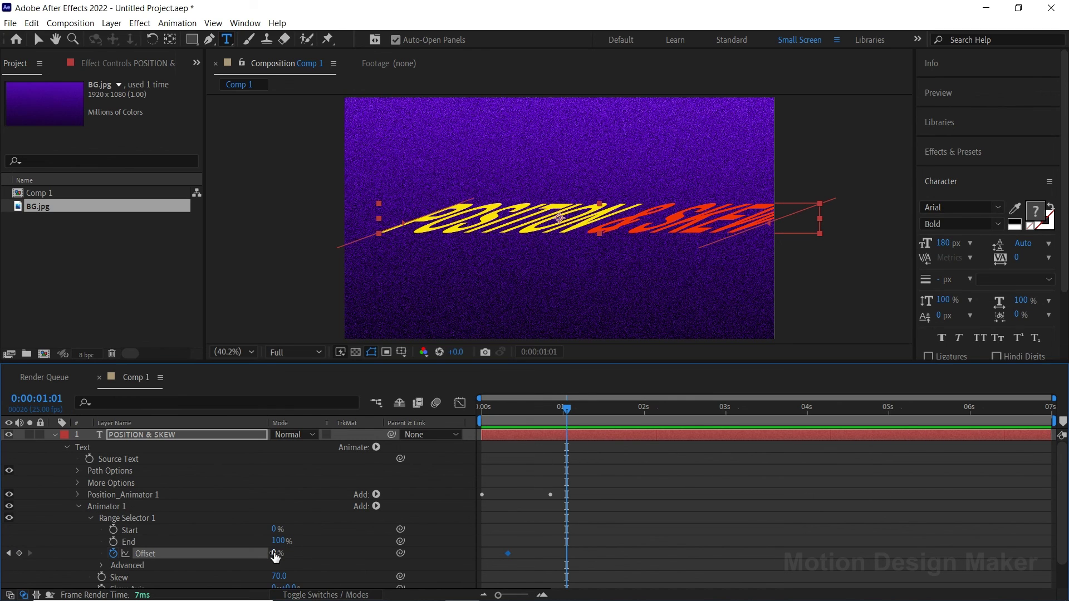
pyautogui.moveTo(275, 557); pyautogui.dragTo(312, 557)
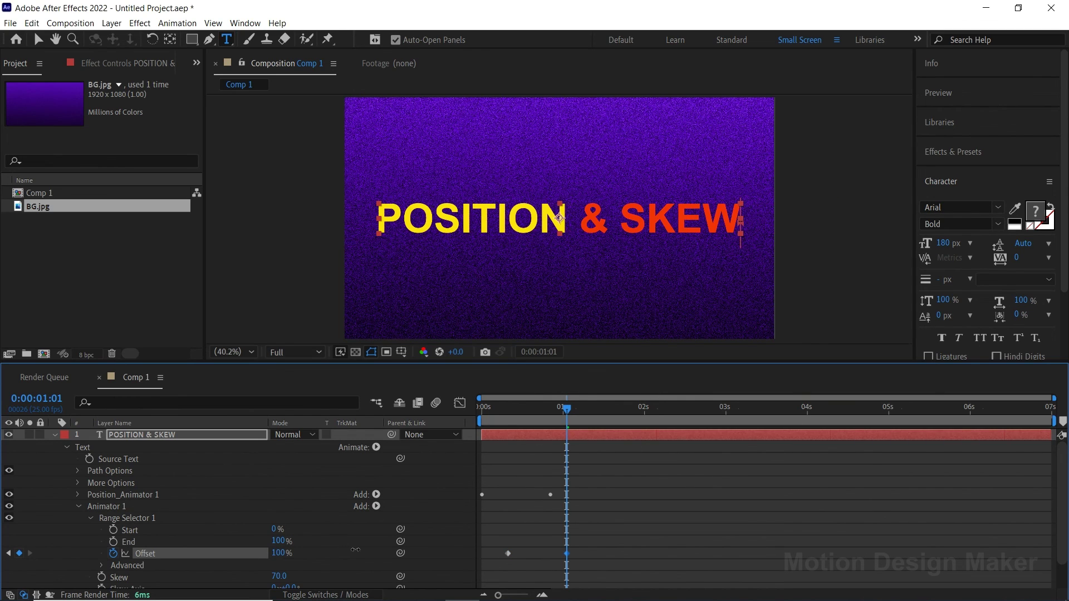
pyautogui.press('space')
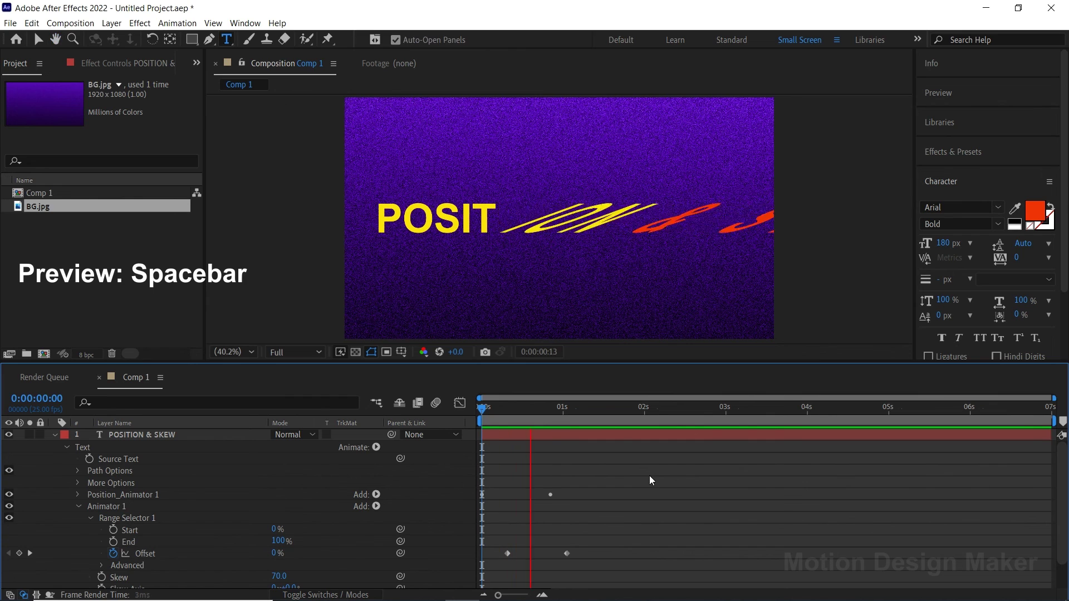
pyautogui.click(524, 407)
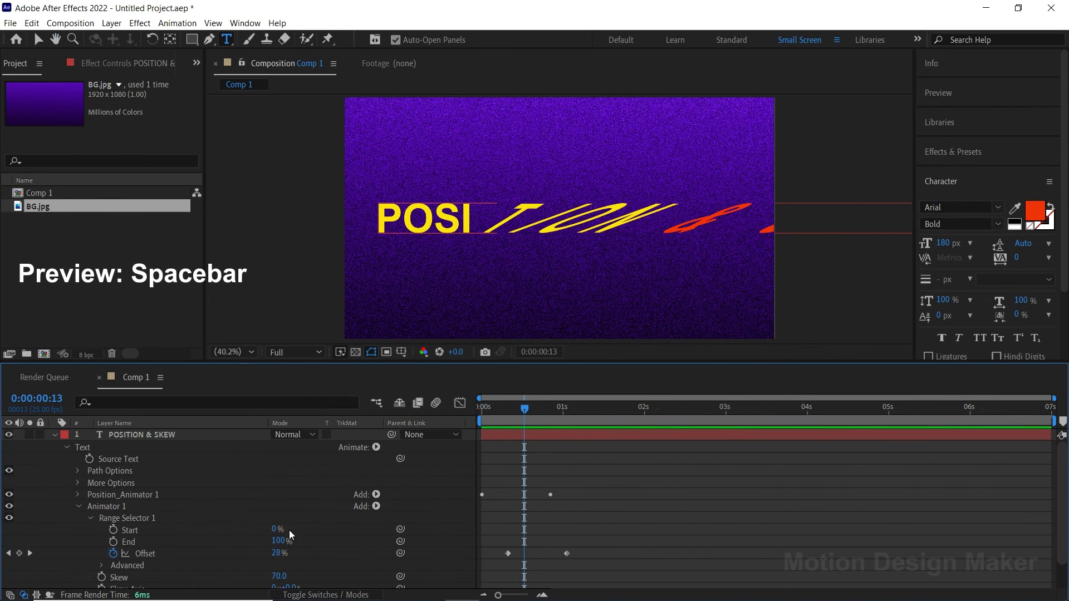
pyautogui.scroll(-2, 251, 517)
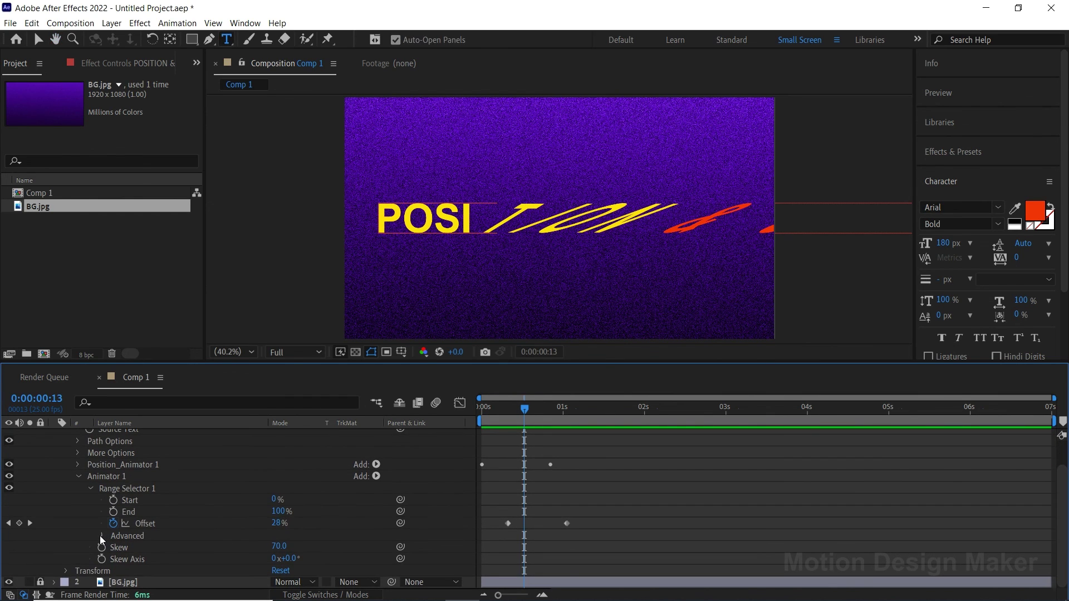
# Set the skew range selector Shape to Ramp Up and preview the animation
pyautogui.click(101, 536)
pyautogui.click(218, 539)
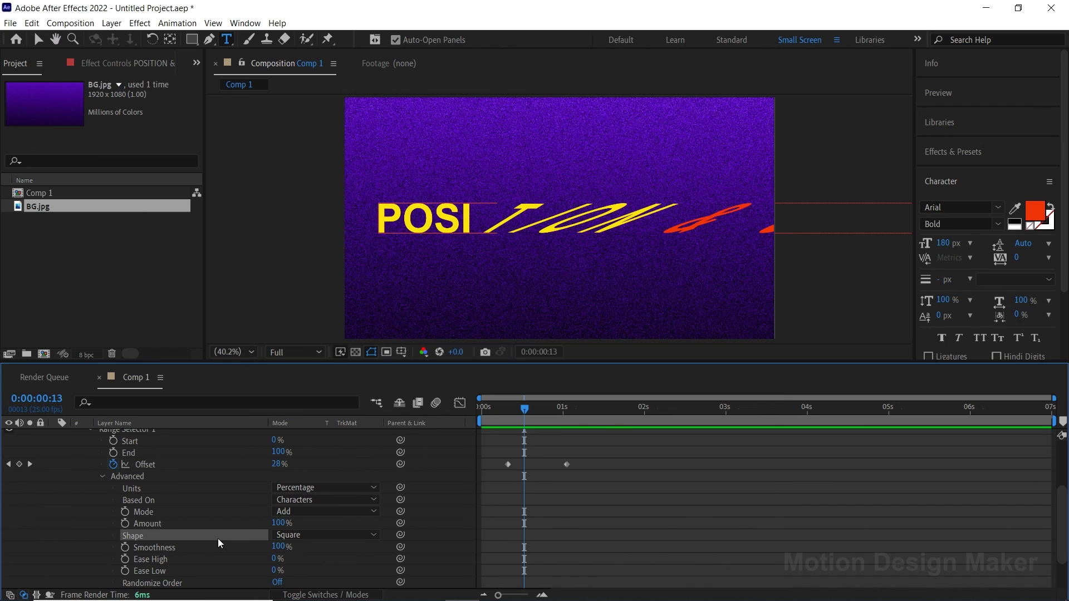
pyautogui.click(306, 536)
pyautogui.click(327, 471)
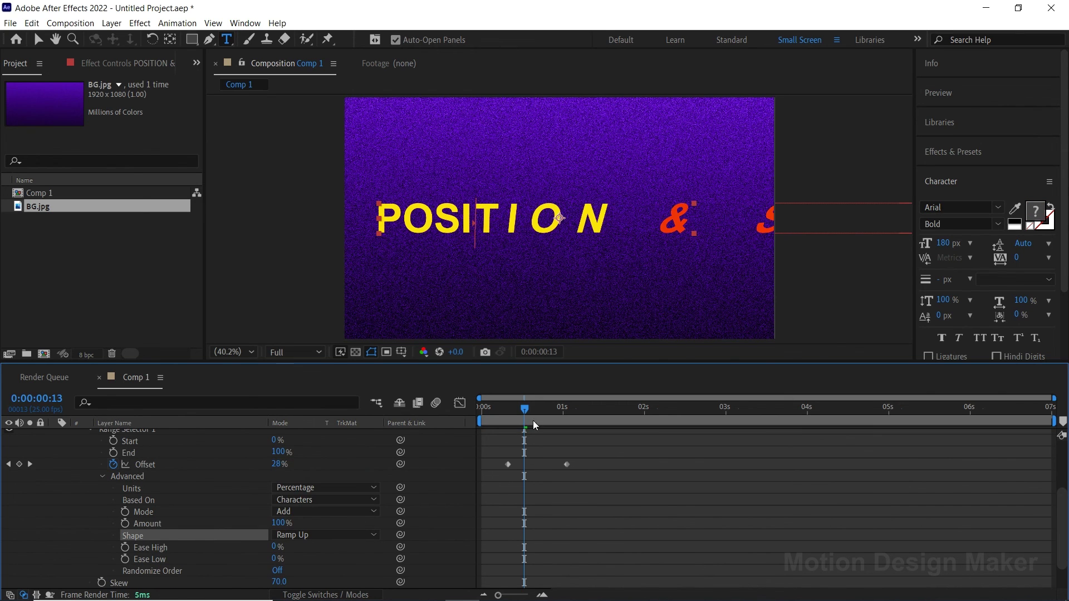
pyautogui.press('space')
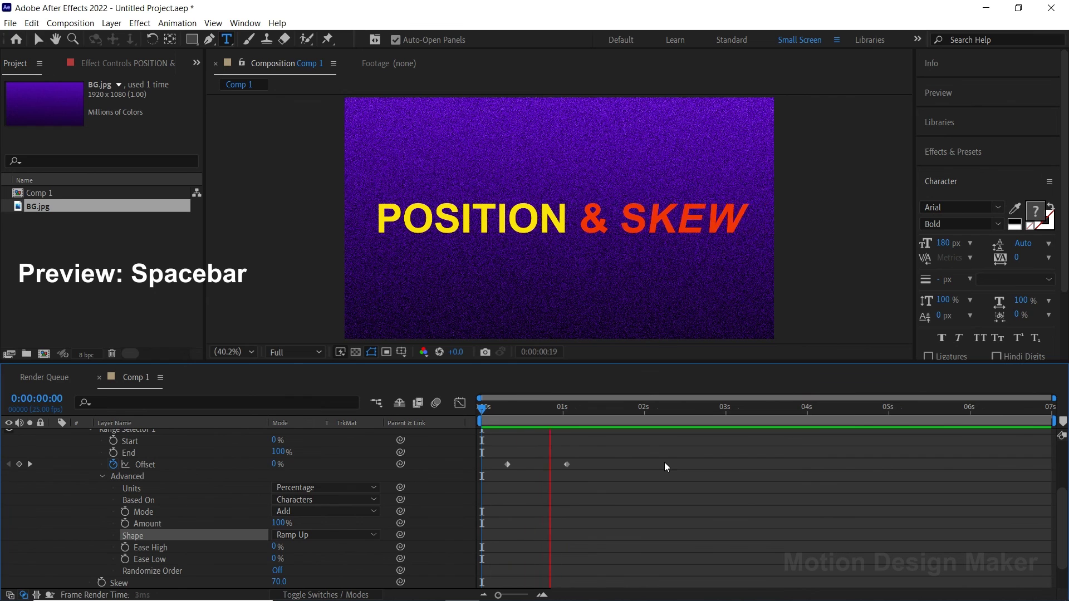
pyautogui.click(524, 415)
# Change the first skew Offset keyframe at frame 8 to -100%
pyautogui.moveTo(525, 416); pyautogui.dragTo(507, 417)
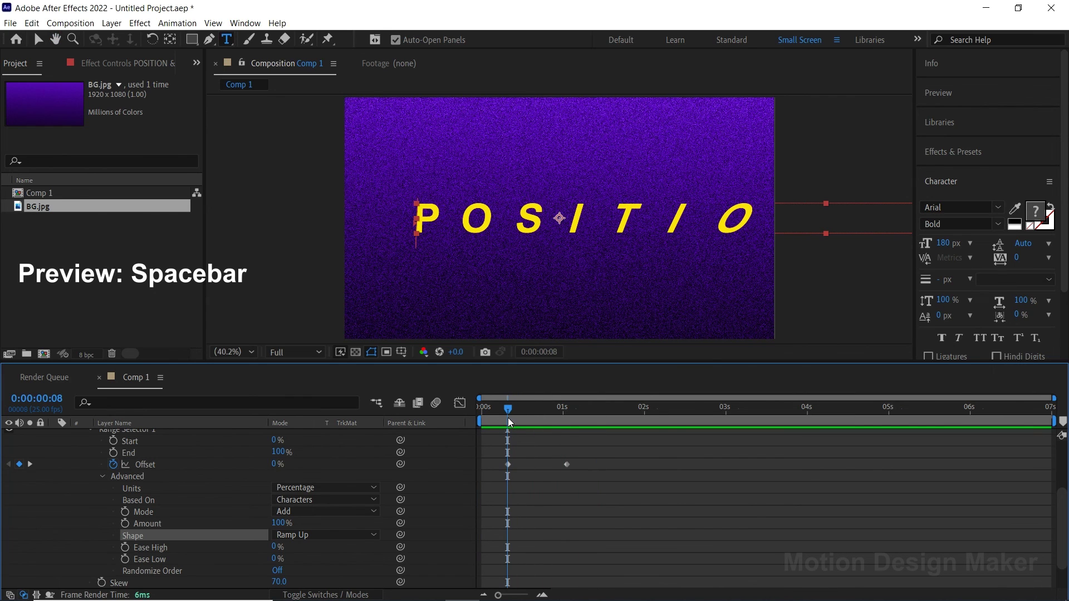
pyautogui.click(296, 467)
pyautogui.moveTo(275, 470); pyautogui.dragTo(202, 479)
pyautogui.click(573, 530)
pyautogui.scroll(3, 573, 530)
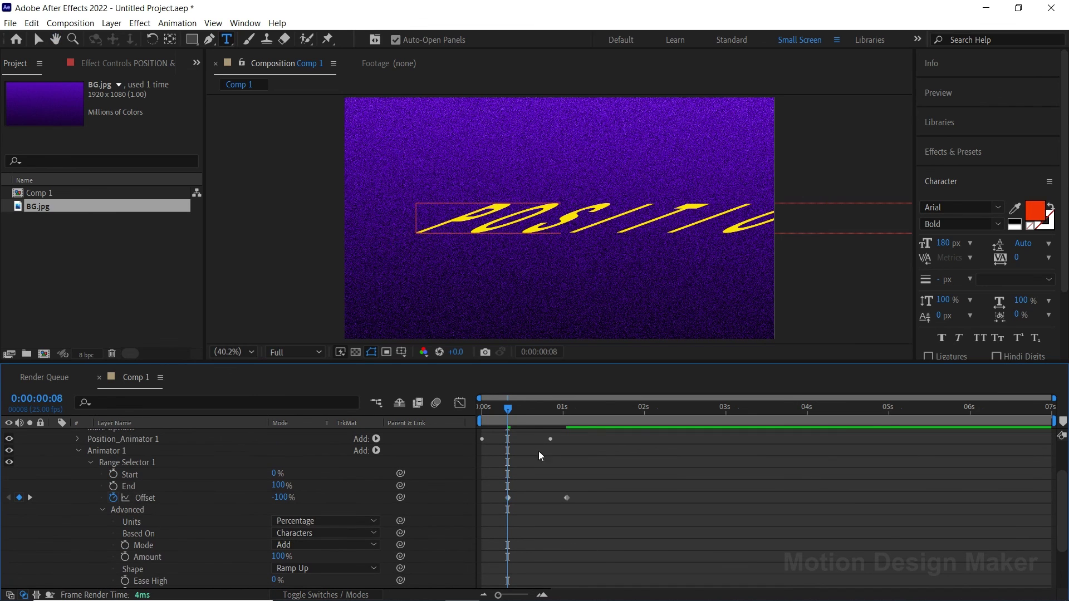
# Preview the animation from the start, stopping at 0:00:00:16
pyautogui.press('Home')
pyautogui.press('space')
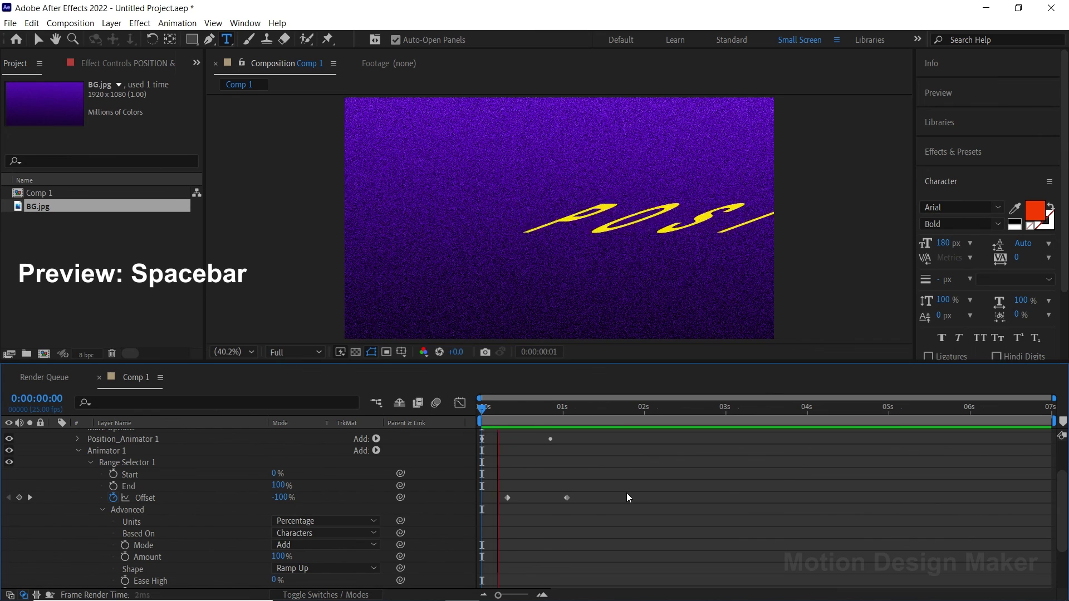
pyautogui.click(533, 410)
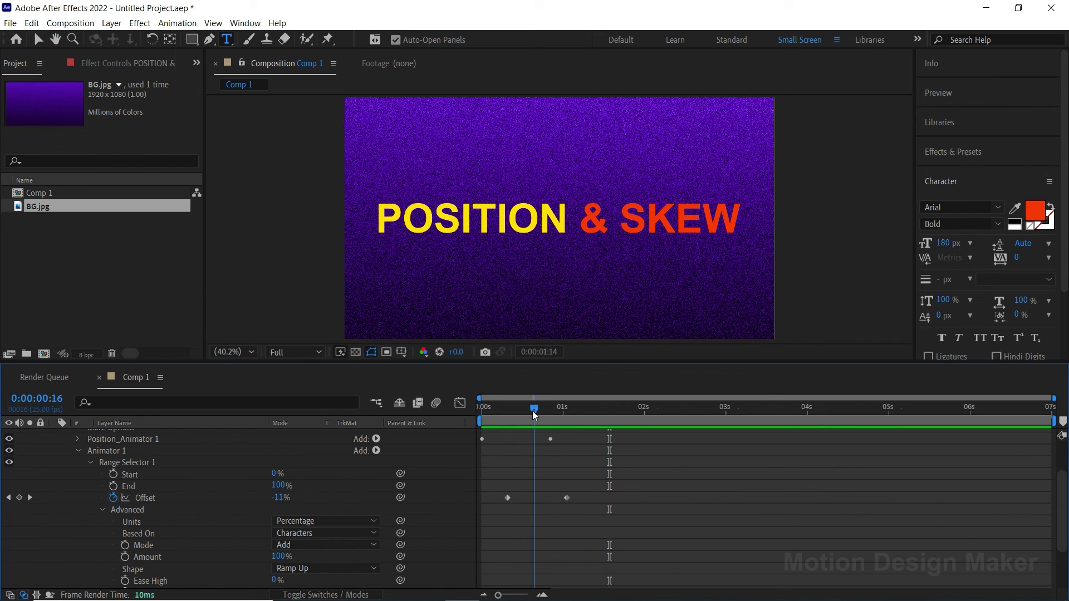
# Rename the skew animator Animator 1 to Skew_Animator 2 and collapse its properties
pyautogui.click(126, 464)
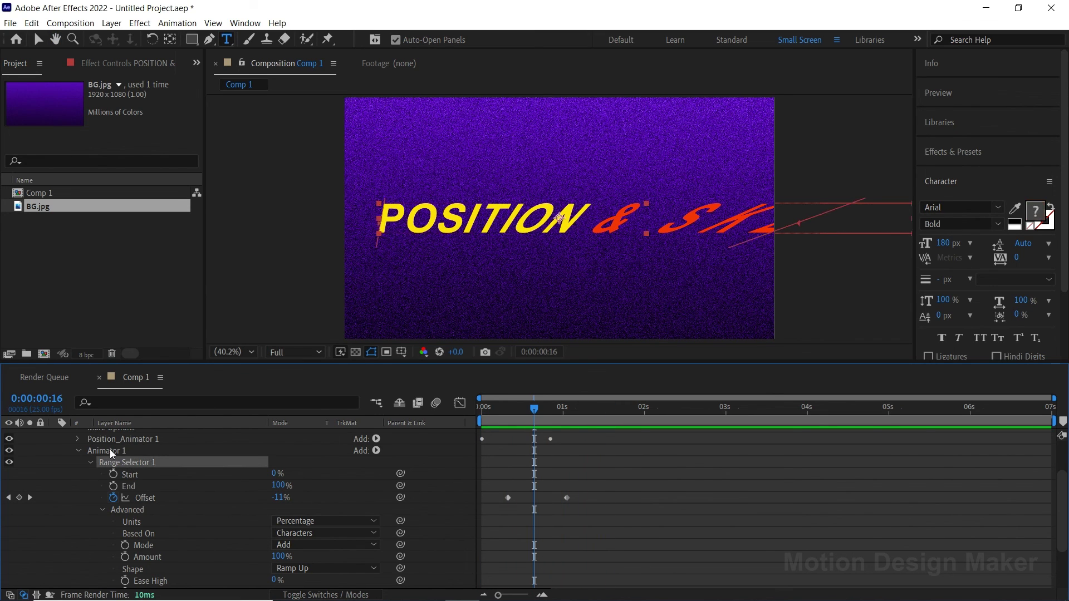
pyautogui.click(110, 450)
pyautogui.press('Return')
pyautogui.click(138, 452)
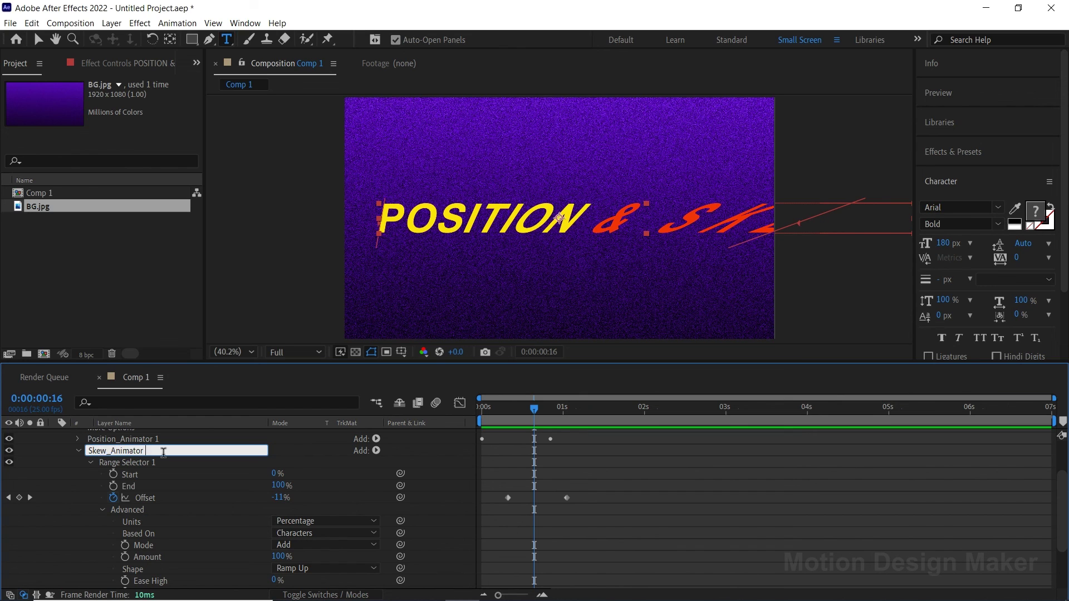
pyautogui.press('Return')
pyautogui.scroll(2, 262, 503)
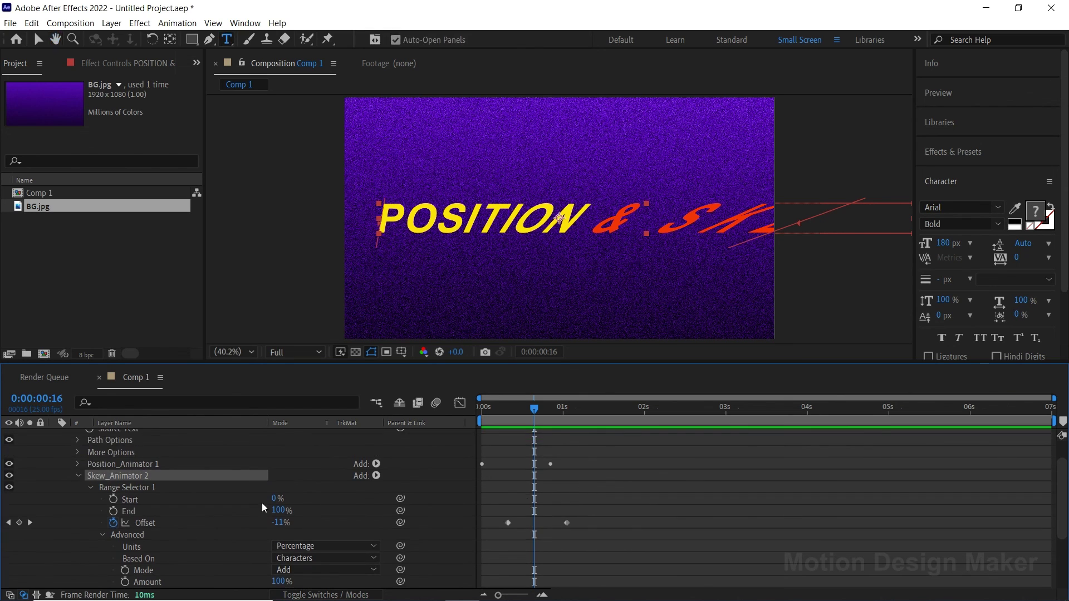
pyautogui.click(75, 476)
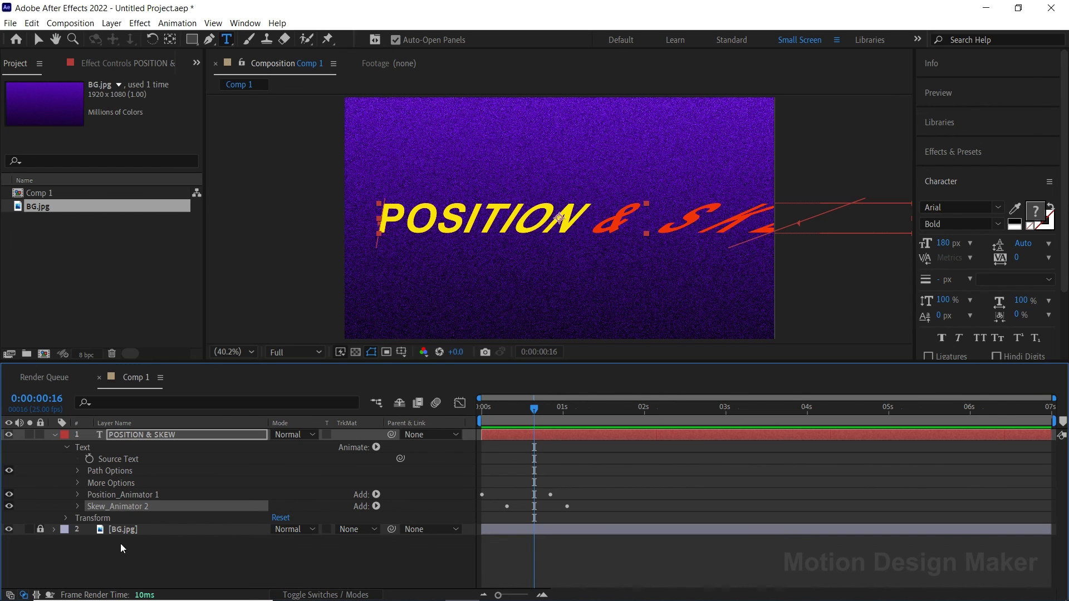
pyautogui.click(32, 23)
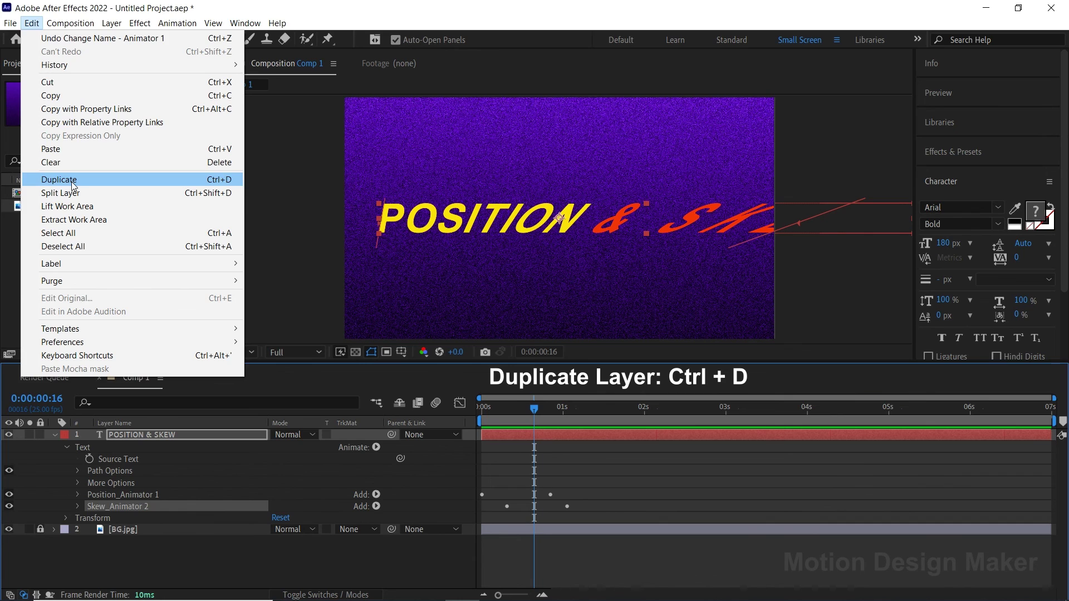
# Duplicate the skew animator as Skew_Animator 3 and set its Skew from 70 to -40
pyautogui.click(59, 180)
pyautogui.click(78, 518)
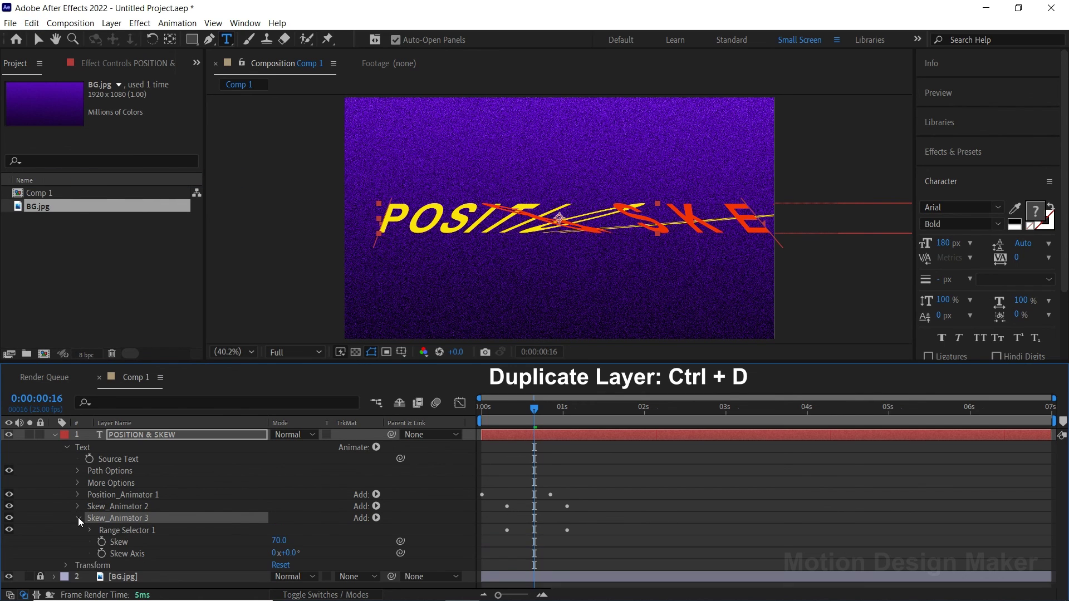
pyautogui.click(91, 530)
pyautogui.press('h')
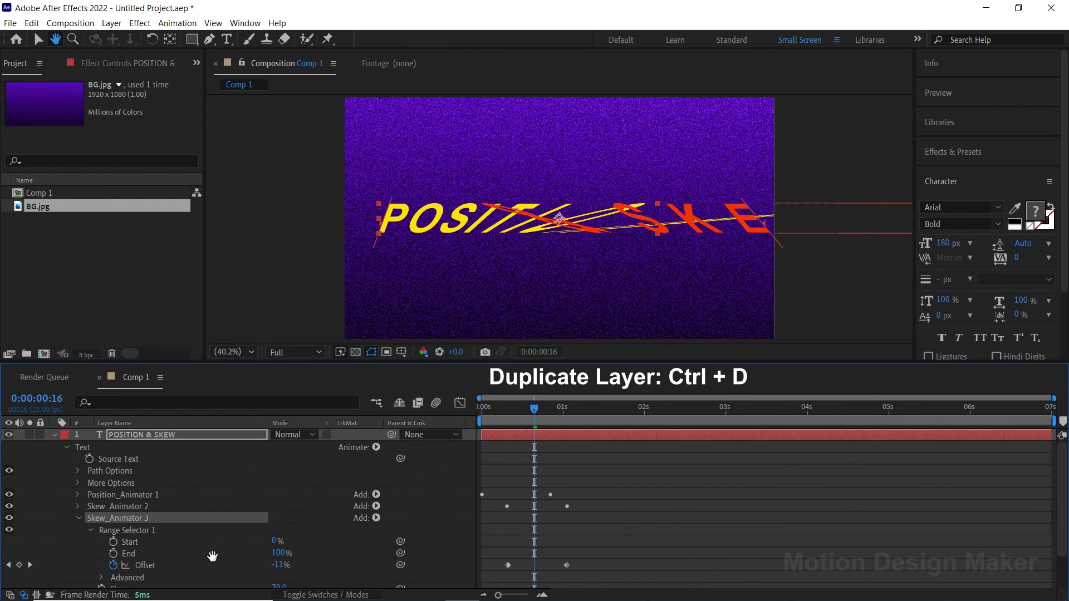
pyautogui.scroll(-2, 222, 527)
pyautogui.click(157, 552)
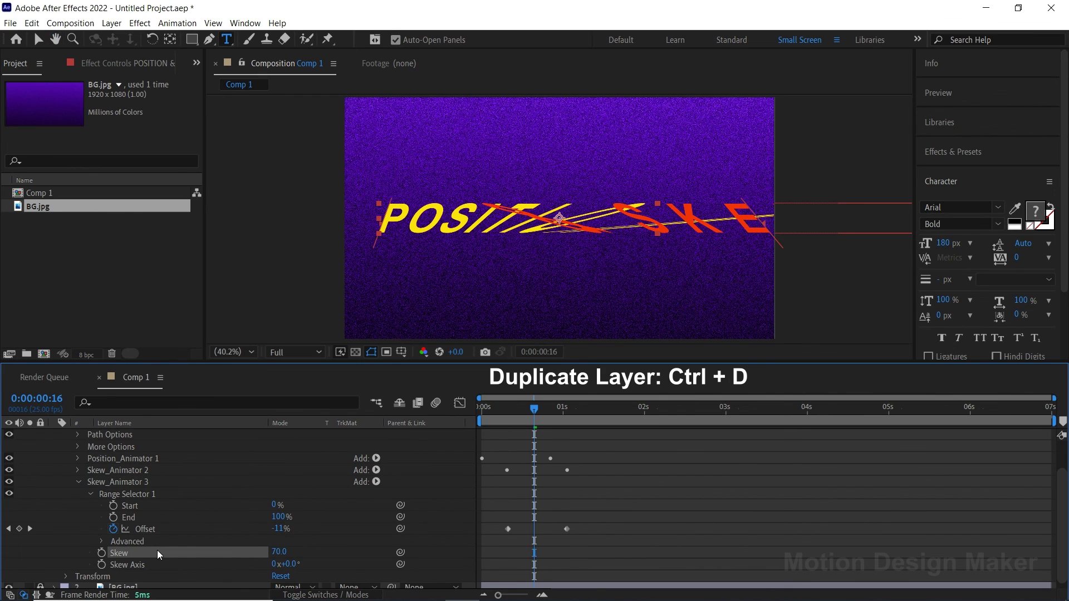
pyautogui.click(278, 552)
pyautogui.write('-40')
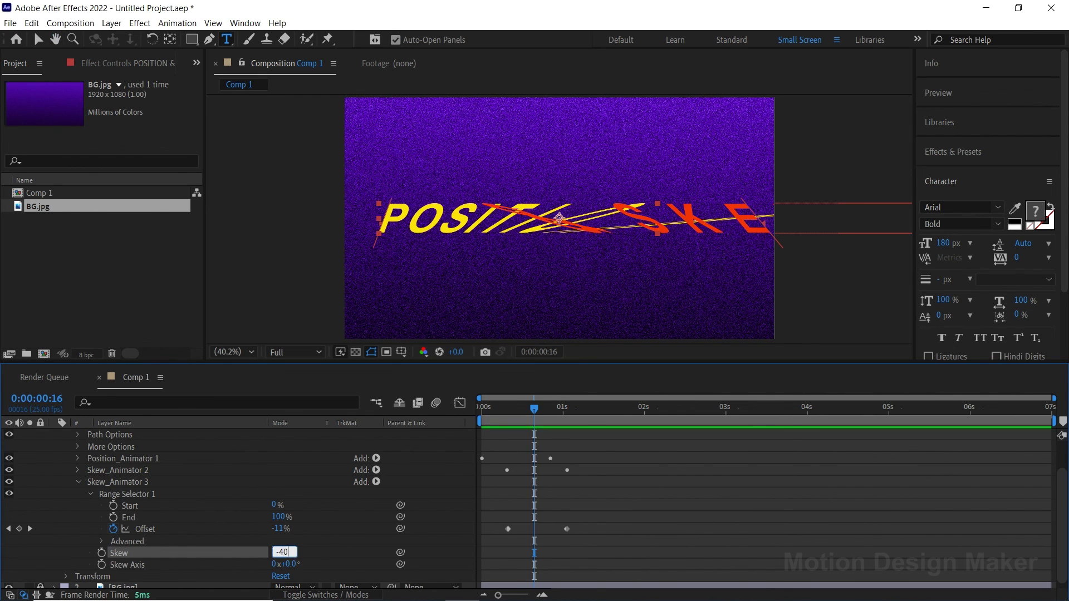
pyautogui.press('Return')
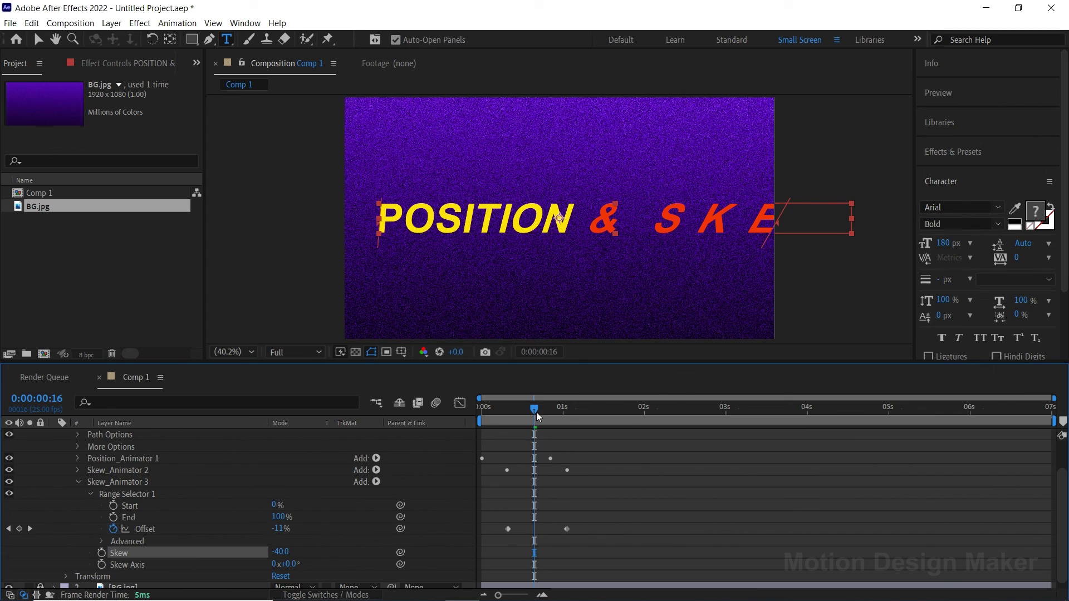
# Shift Skew_Animator 3's Offset keyframes later, preview, and collapse the animator
pyautogui.moveTo(537, 413); pyautogui.dragTo(533, 412)
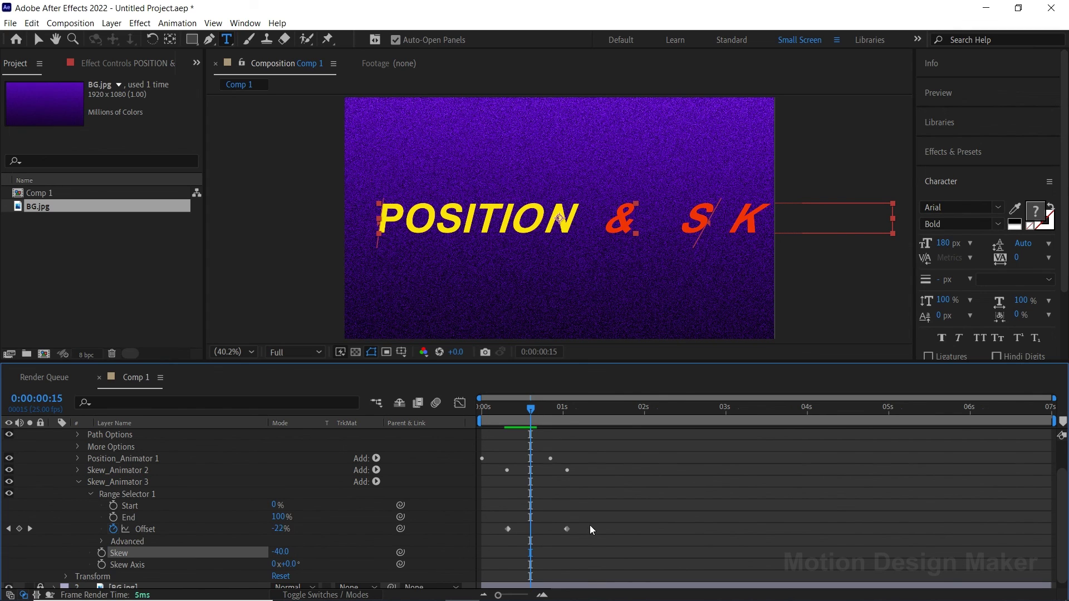
pyautogui.moveTo(590, 530); pyautogui.dragTo(529, 530)
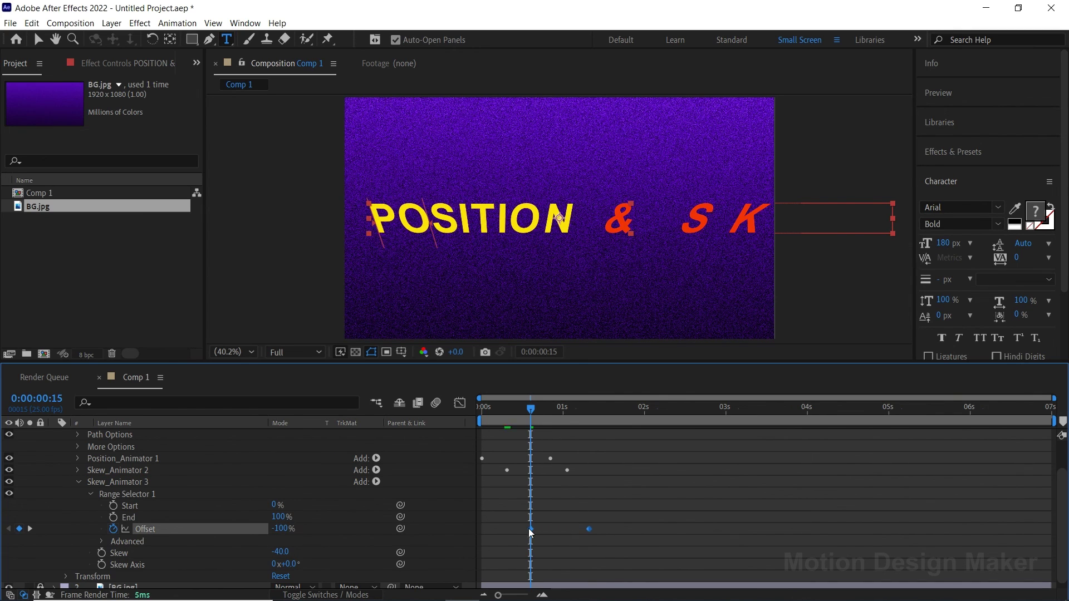
pyautogui.click(537, 434)
pyautogui.press('space')
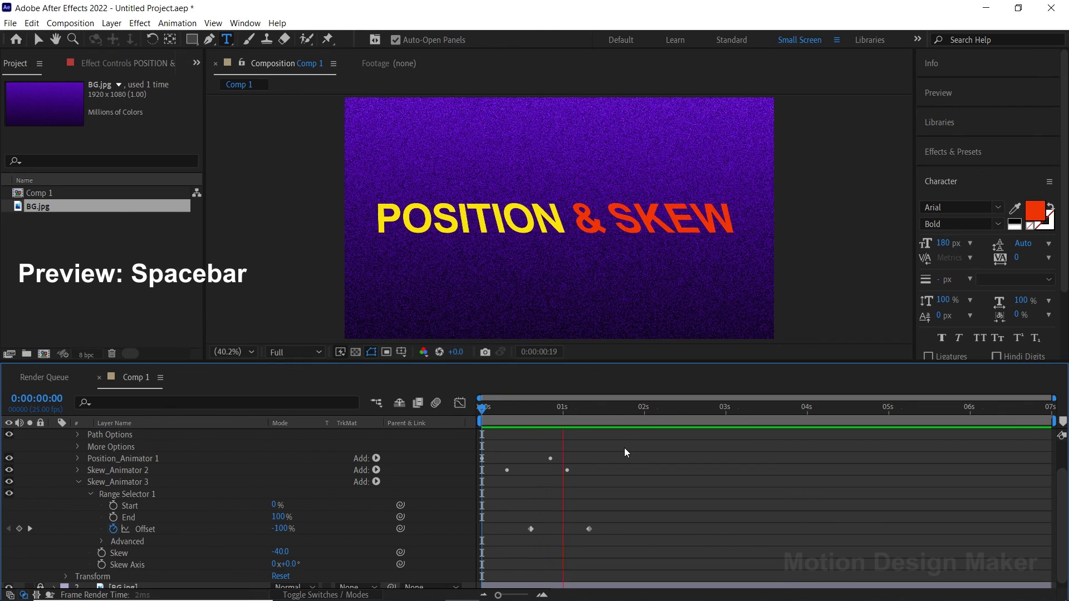
pyautogui.press('space')
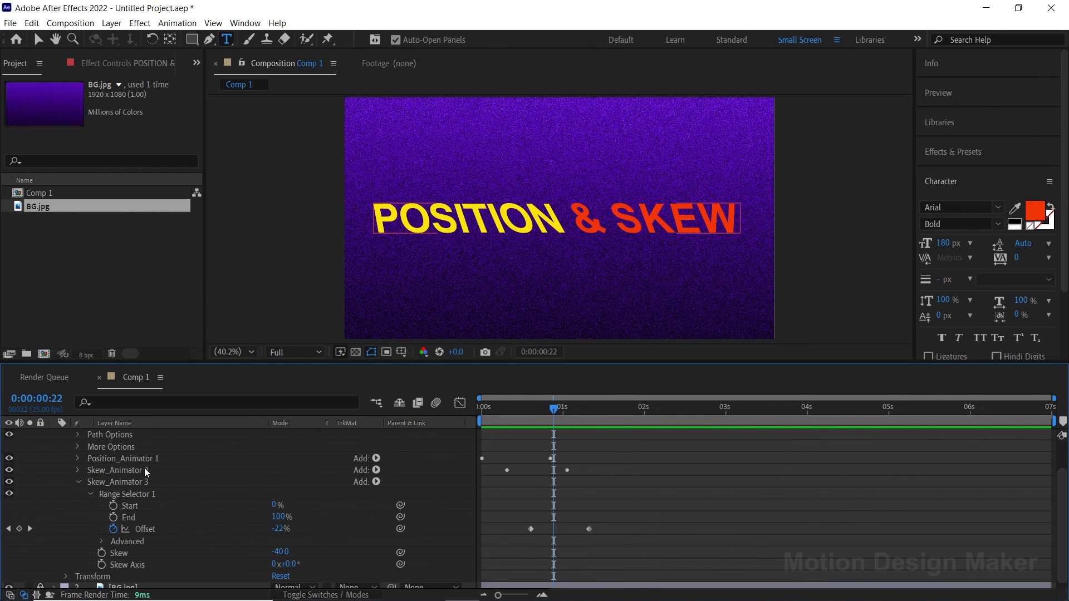
pyautogui.click(78, 481)
pyautogui.click(132, 517)
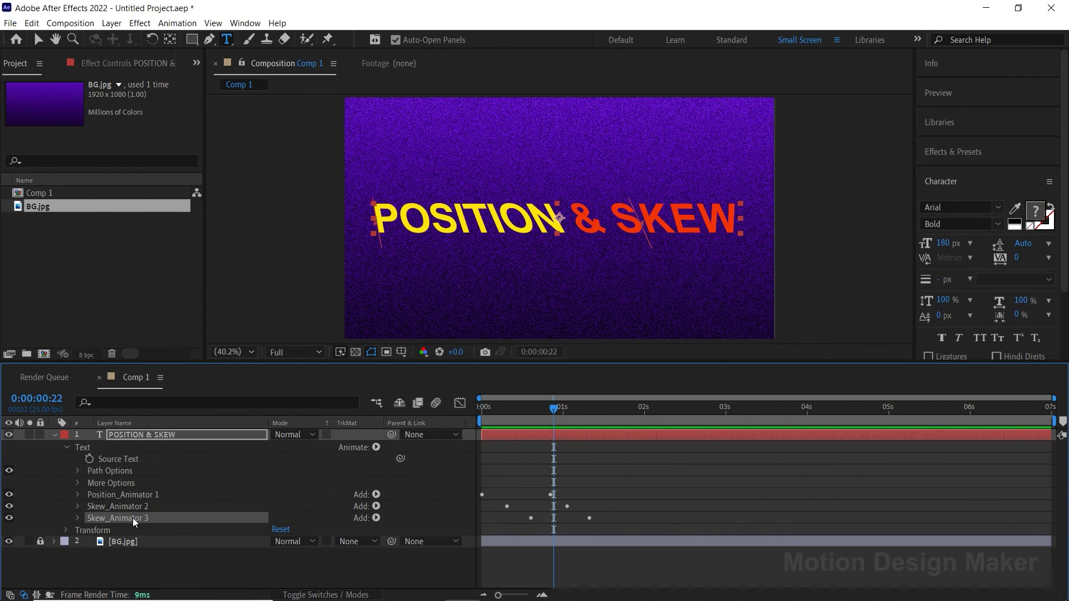
# Duplicate Skew_Animator 3 as Skew_Animator 4 and change its Skew from -40 to 15
pyautogui.click(32, 23)
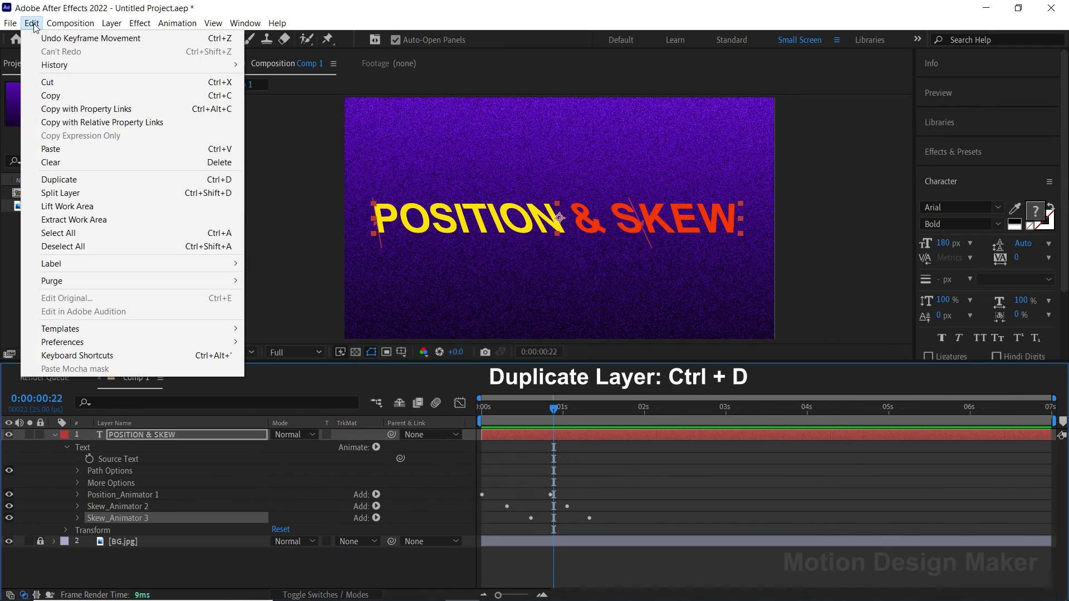
pyautogui.click(55, 179)
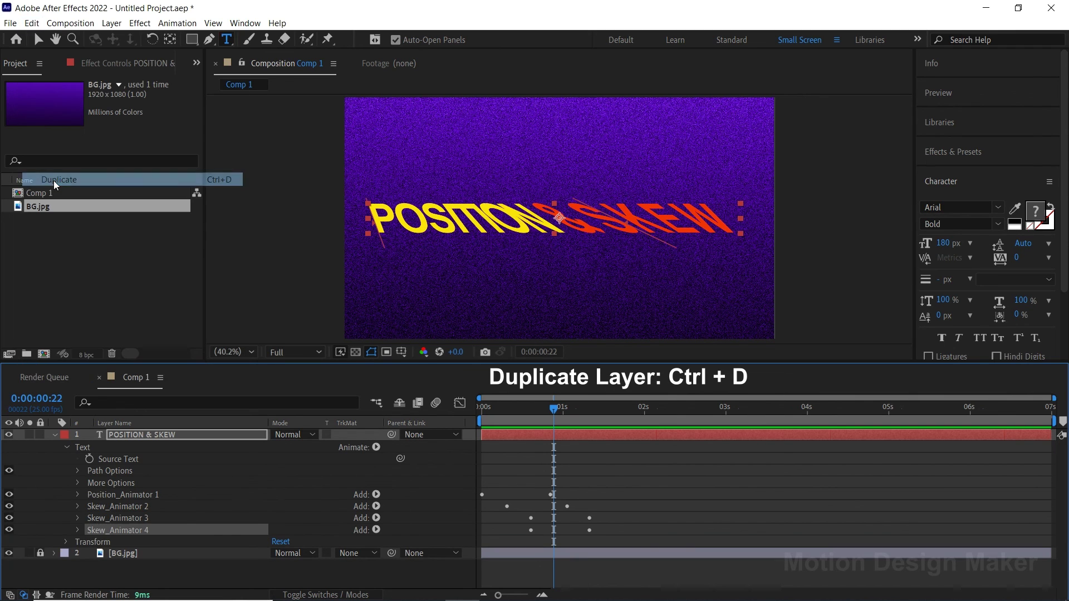
pyautogui.click(78, 530)
pyautogui.click(131, 554)
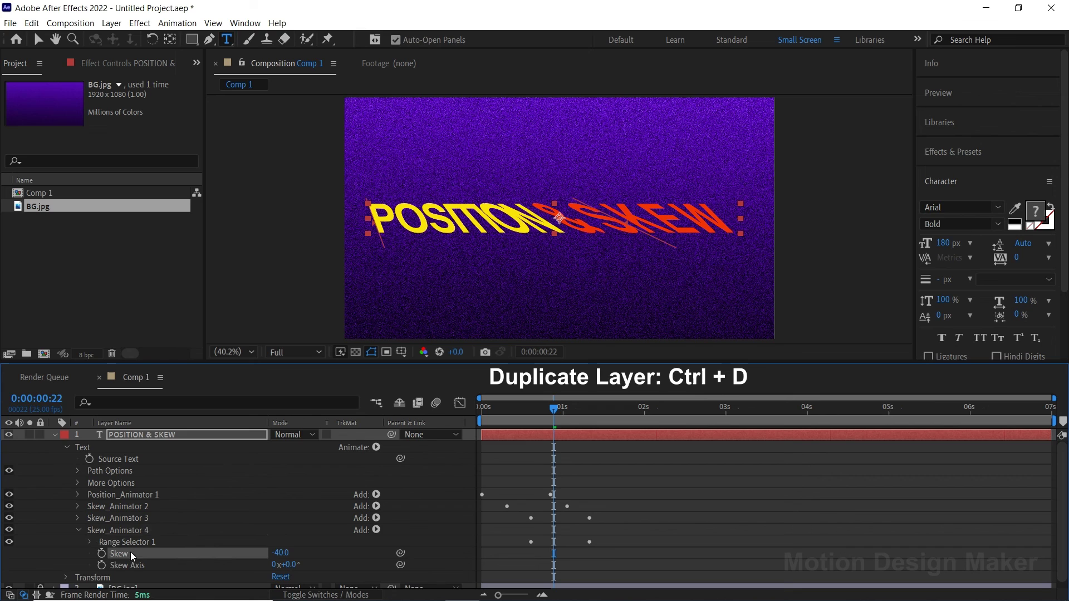
pyautogui.scroll(-1, 616, 539)
pyautogui.click(280, 548)
pyautogui.write('15')
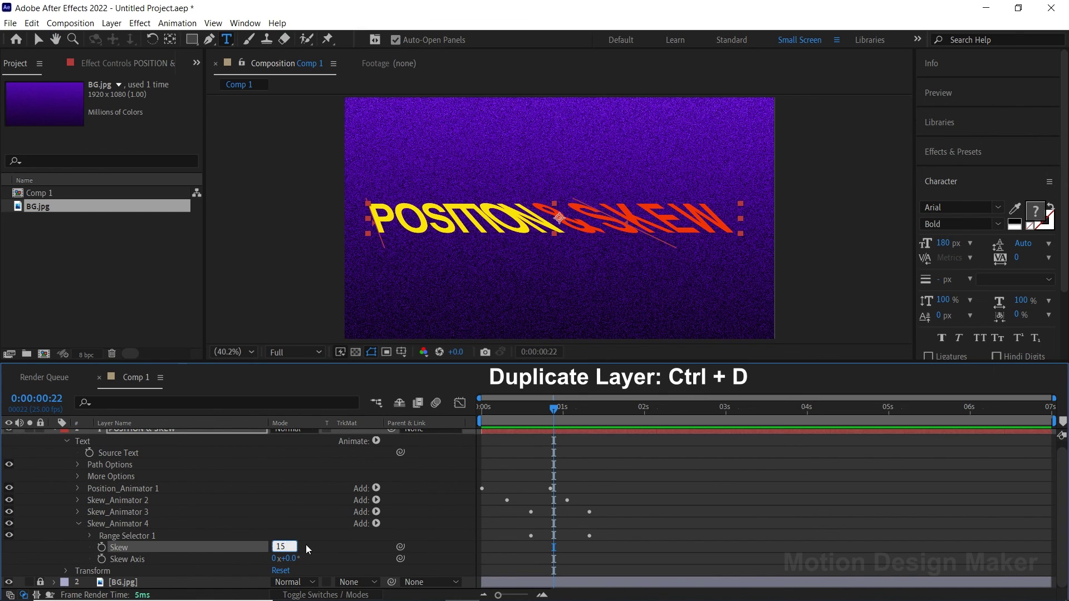
pyautogui.press('Return')
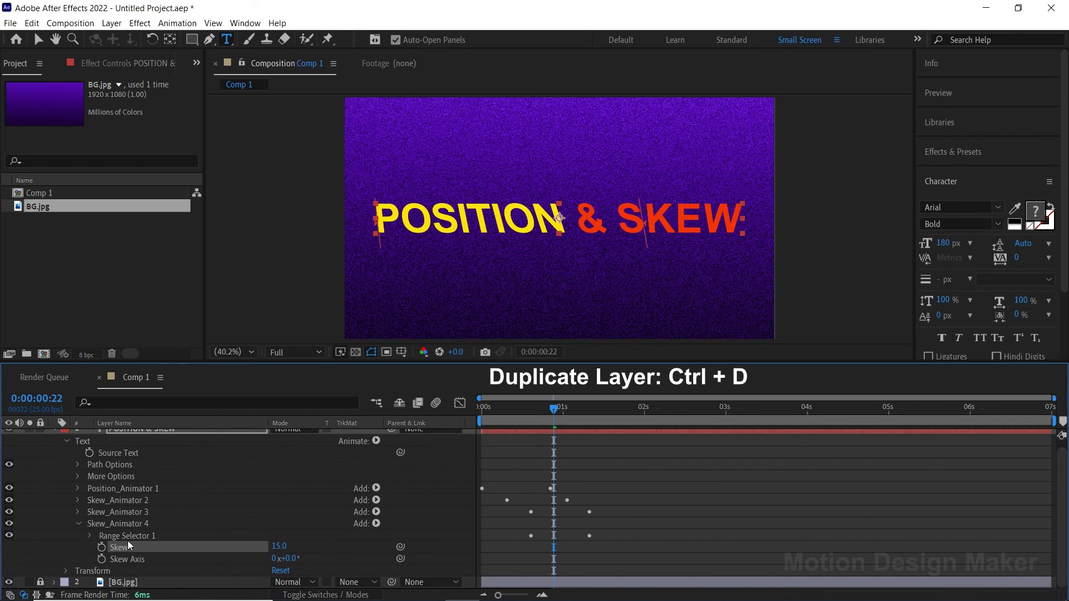
# Move Skew_Animator 4's Offset keyframes later, preview to 0:00:02:02, and collapse it
pyautogui.click(90, 536)
pyautogui.moveTo(602, 566); pyautogui.dragTo(521, 576)
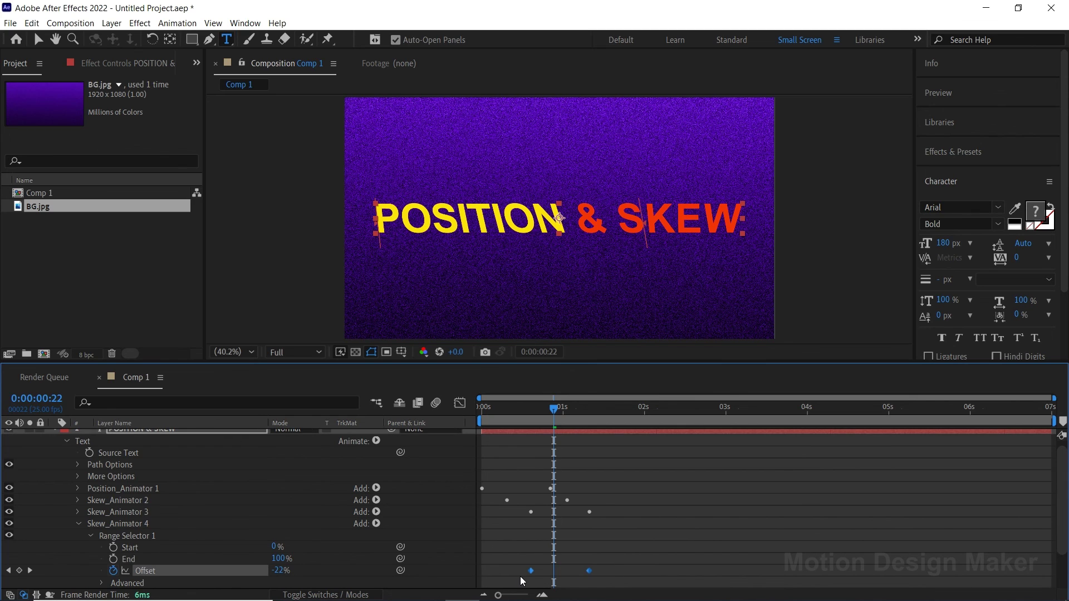
pyautogui.click(557, 406)
pyautogui.moveTo(530, 570); pyautogui.dragTo(559, 572)
pyautogui.click(637, 540)
pyautogui.press('space')
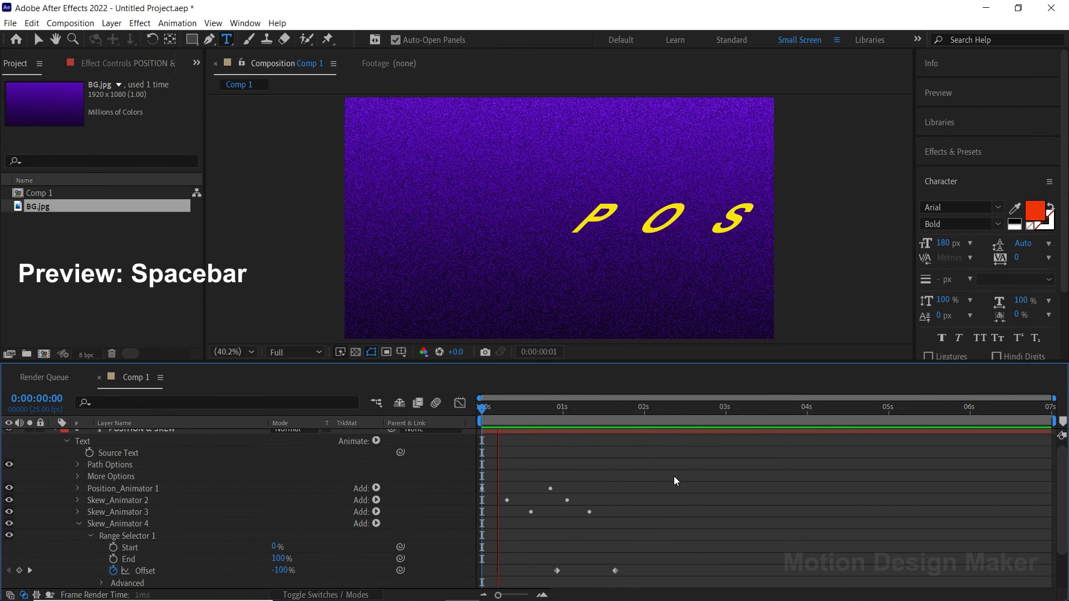
pyautogui.press('space')
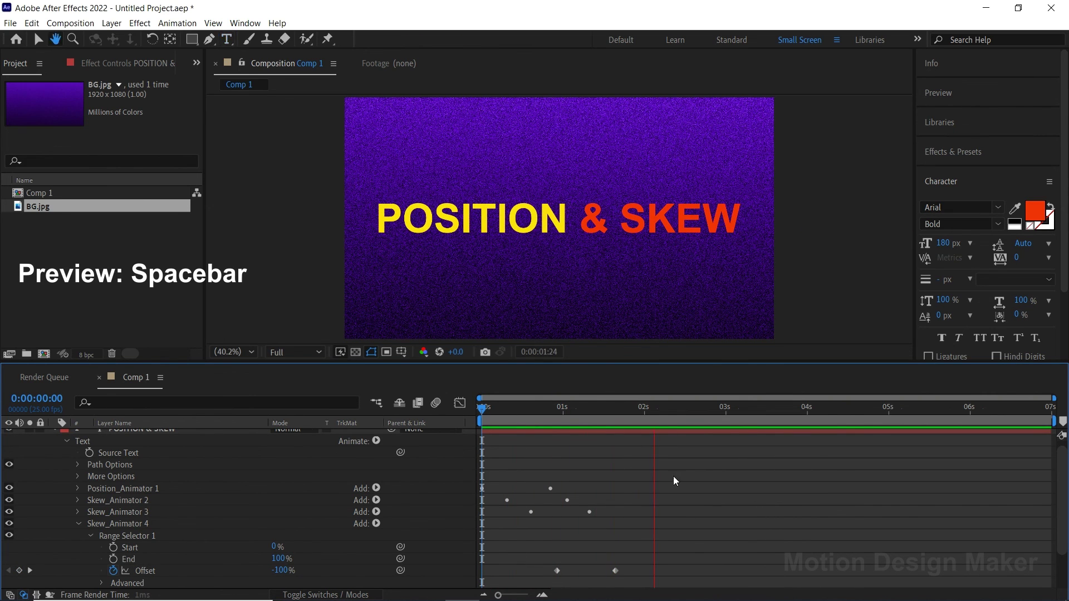
pyautogui.press('space')
pyautogui.click(88, 522)
pyautogui.click(81, 523)
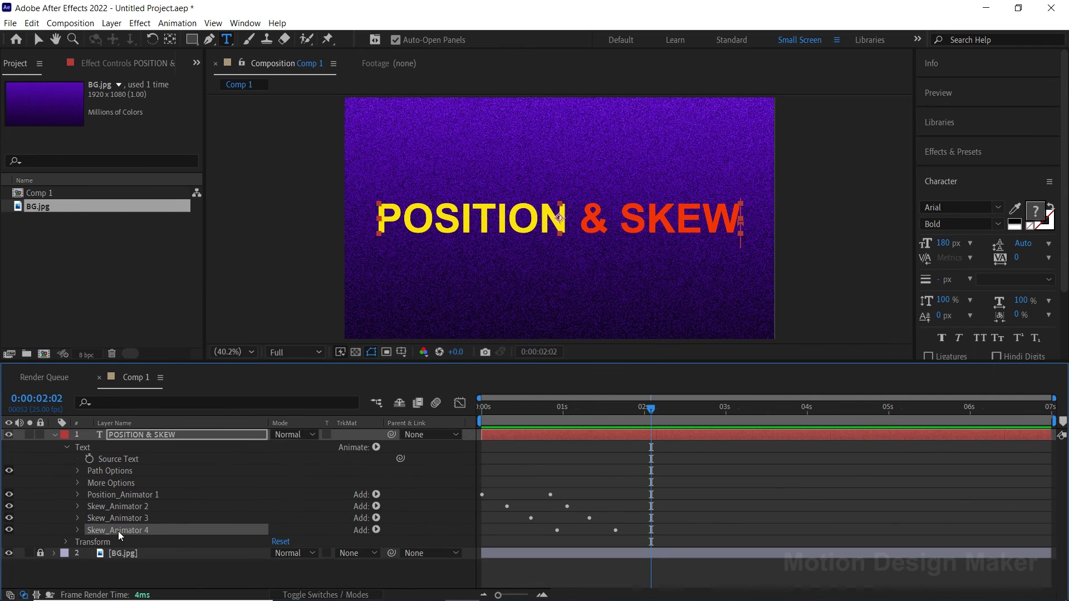
# Duplicate Skew_Animator 4 as Skew_Animator 5 and set its Skew to -7
pyautogui.click(32, 23)
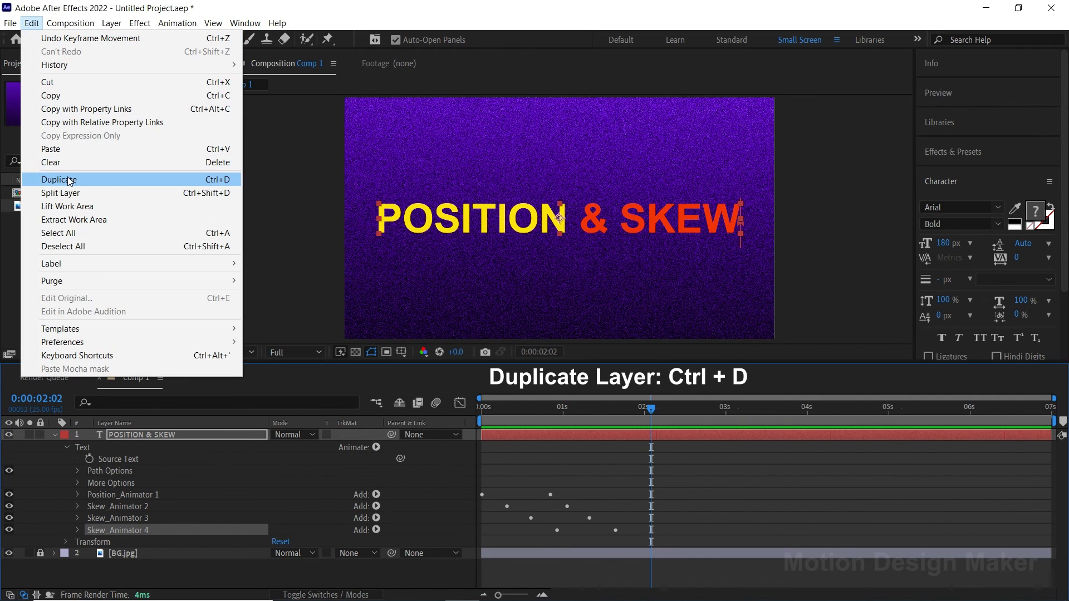
pyautogui.click(69, 181)
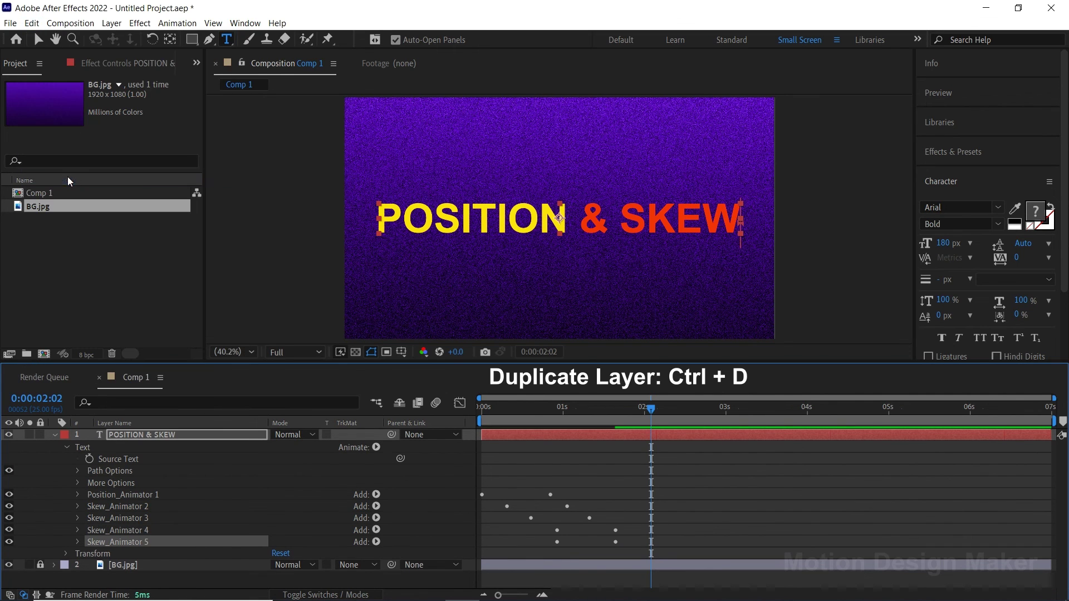
pyautogui.click(77, 540)
pyautogui.click(592, 409)
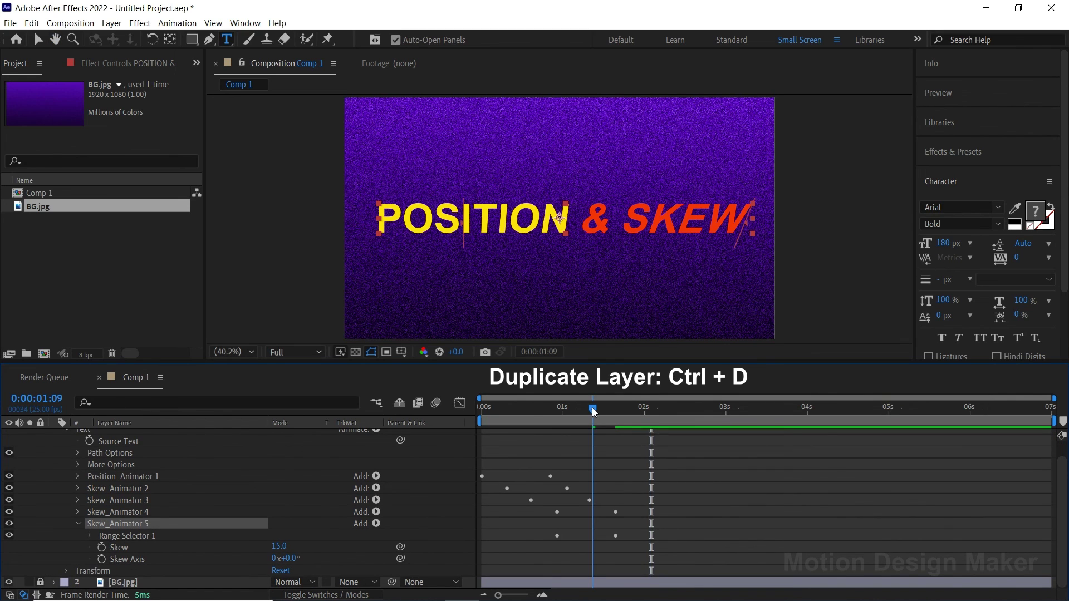
pyautogui.click(246, 550)
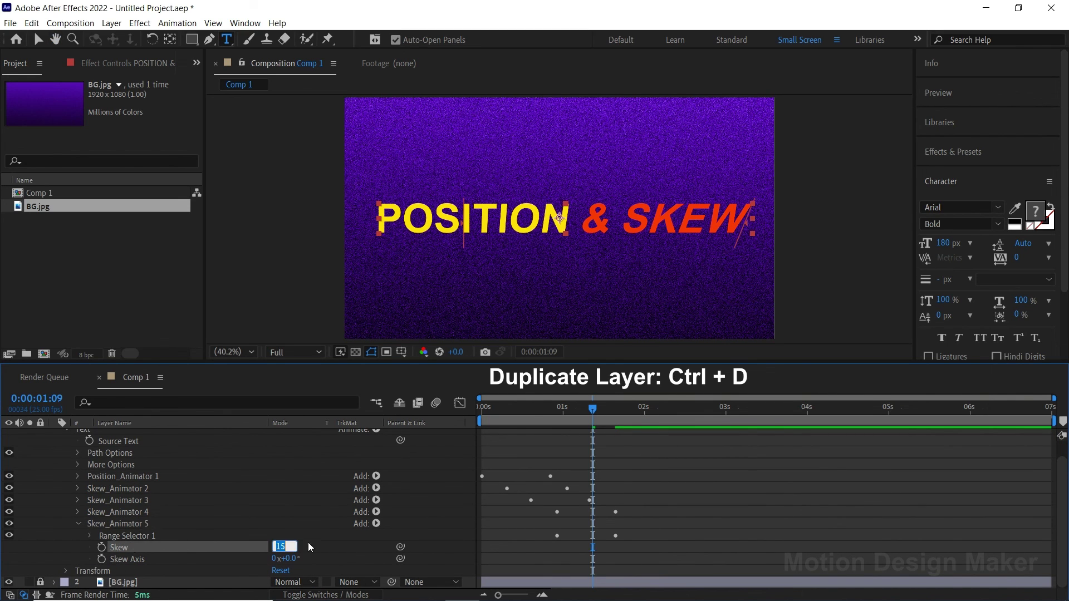
pyautogui.write('-7')
pyautogui.press('Return')
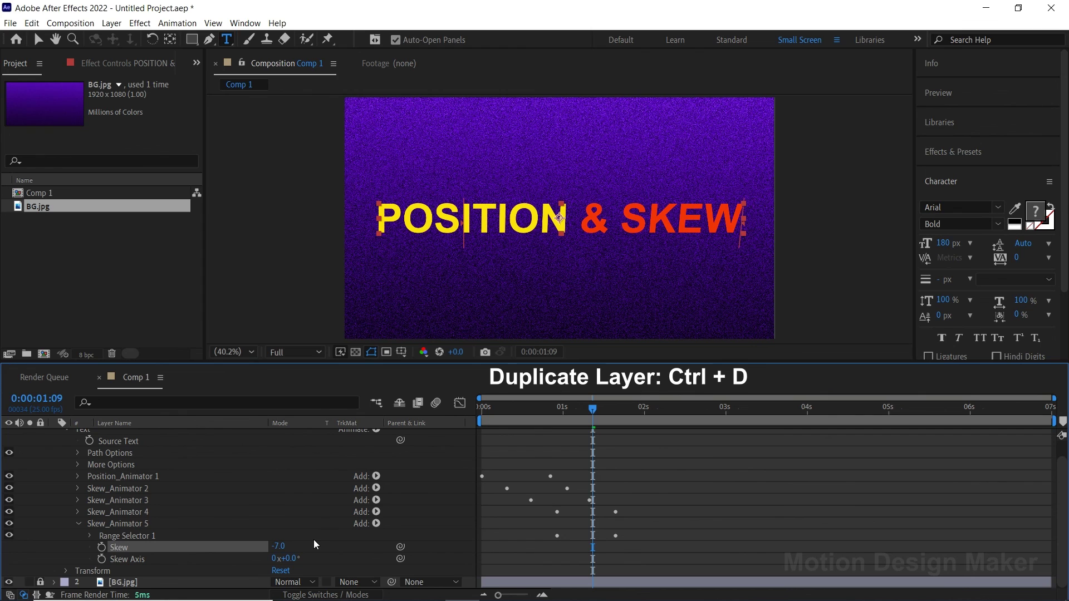
# Shift Skew_Animator 5's Range Selector Offset keyframes about two frames later and preview
pyautogui.click(91, 536)
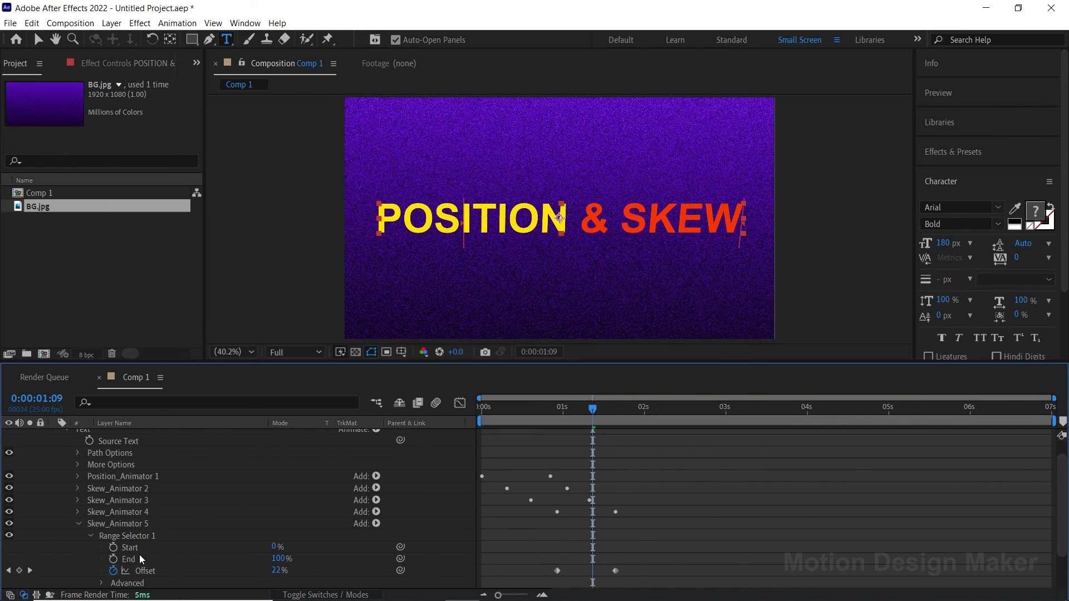
pyautogui.click(146, 571)
pyautogui.scroll(-3, 670, 537)
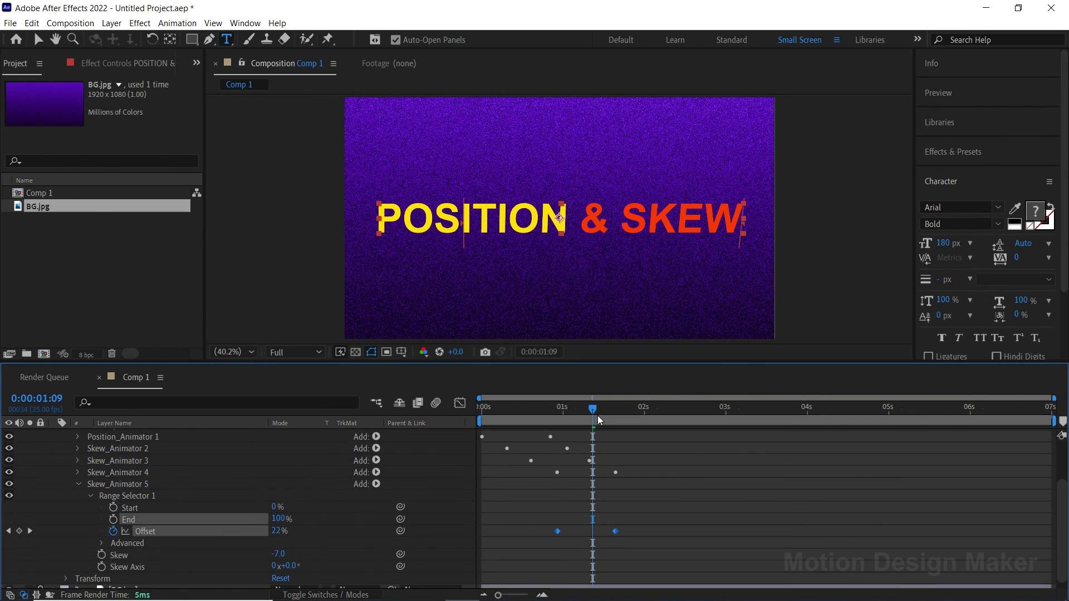
pyautogui.moveTo(593, 412); pyautogui.dragTo(590, 409)
pyautogui.moveTo(649, 523); pyautogui.dragTo(590, 534)
pyautogui.press('space')
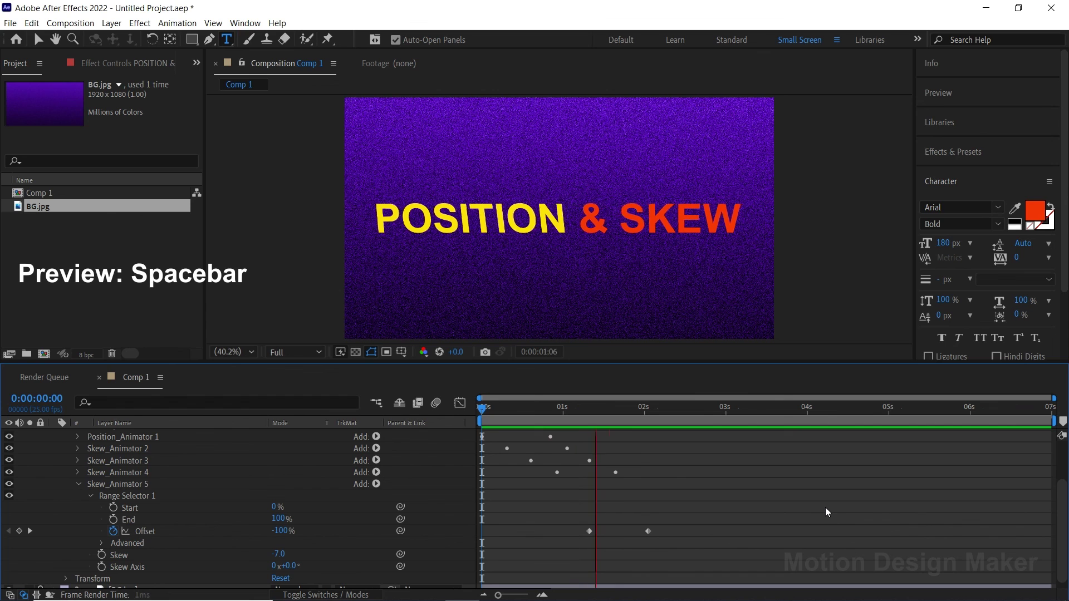
# Collapse the fifth animator and text layer, previewing, and set the work area end at 0:00:02:20
pyautogui.press('space')
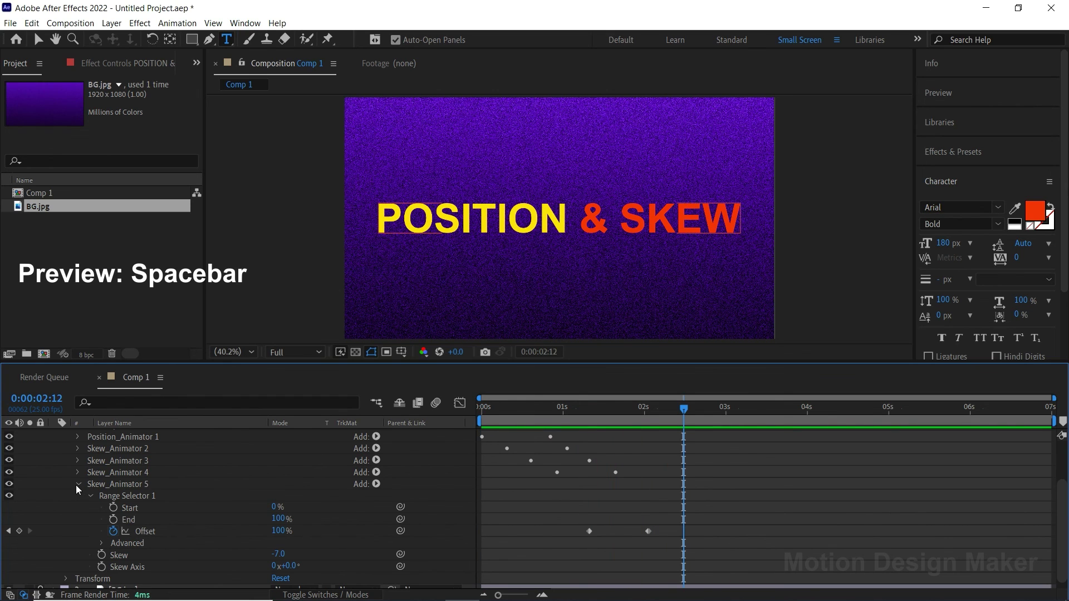
pyautogui.click(76, 485)
pyautogui.press('space')
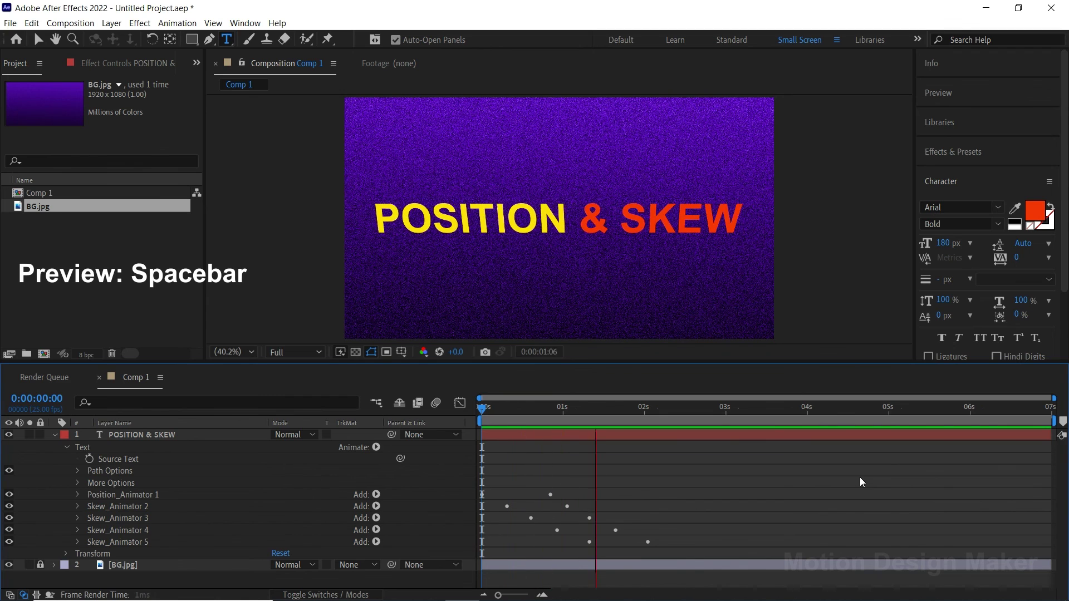
pyautogui.press('space')
pyautogui.moveTo(690, 409); pyautogui.dragTo(707, 410)
pyautogui.press('n')
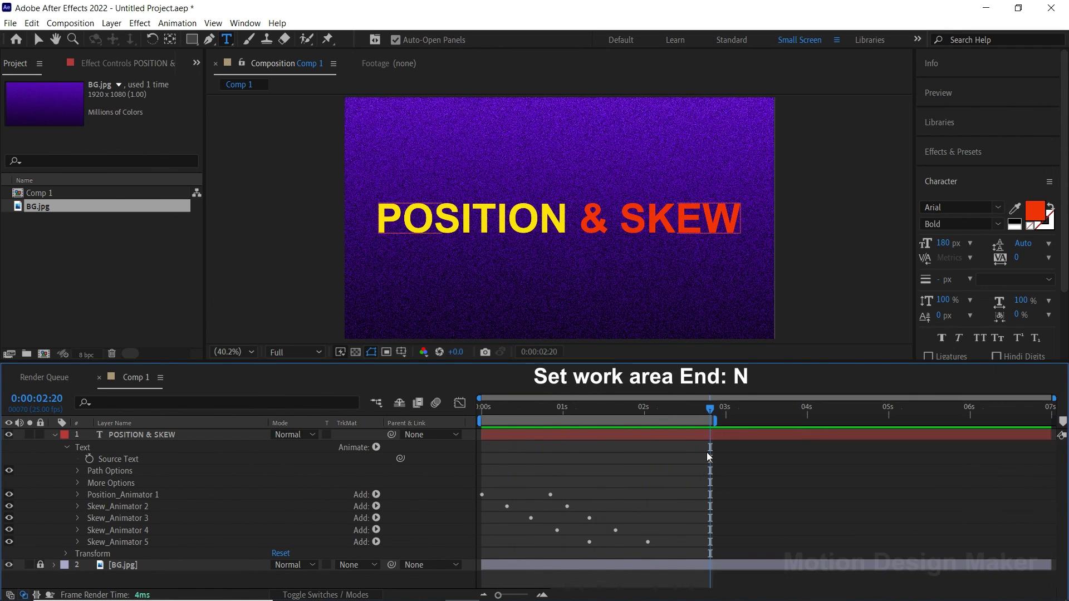
pyautogui.press('Home')
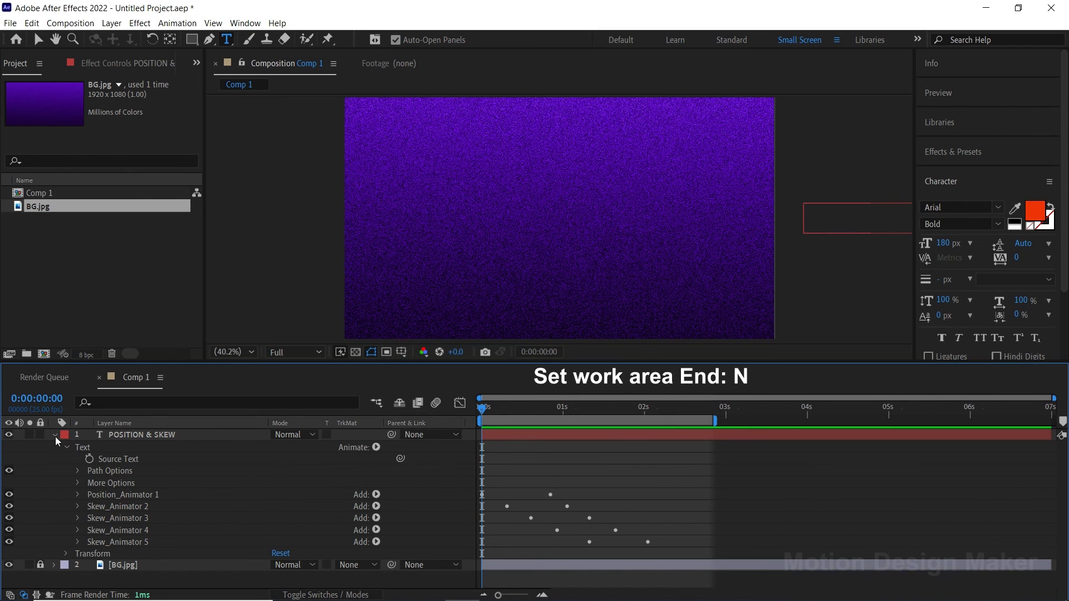
pyautogui.click(55, 435)
pyautogui.moveTo(518, 412); pyautogui.dragTo(557, 496)
# Draw a horizontal line across the frame below the title with the Pen tool, anchor centred
pyautogui.click(209, 39)
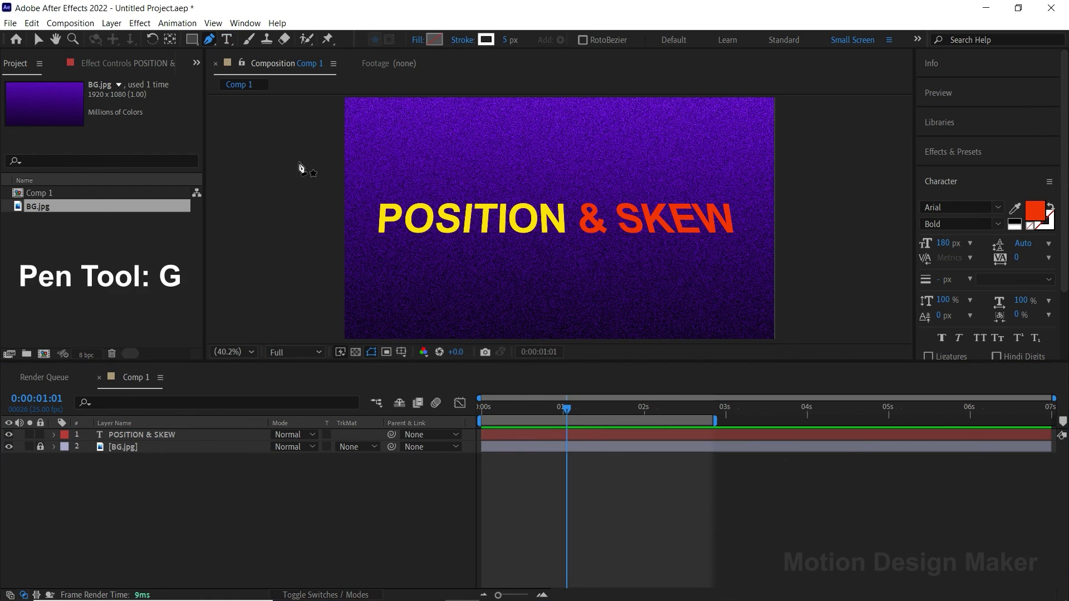
pyautogui.click(237, 242)
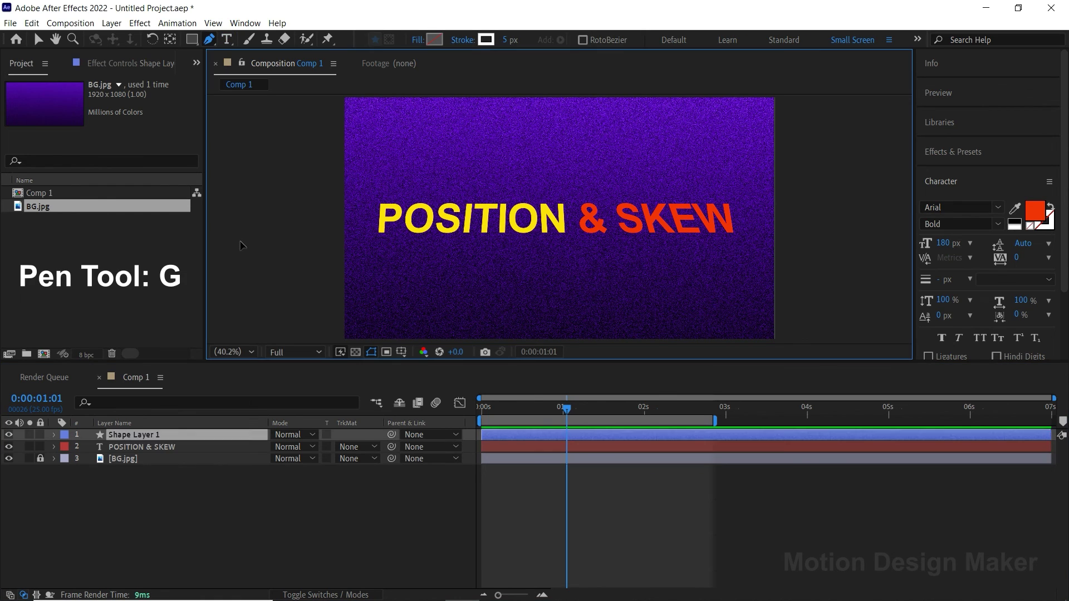
pyautogui.click(886, 242)
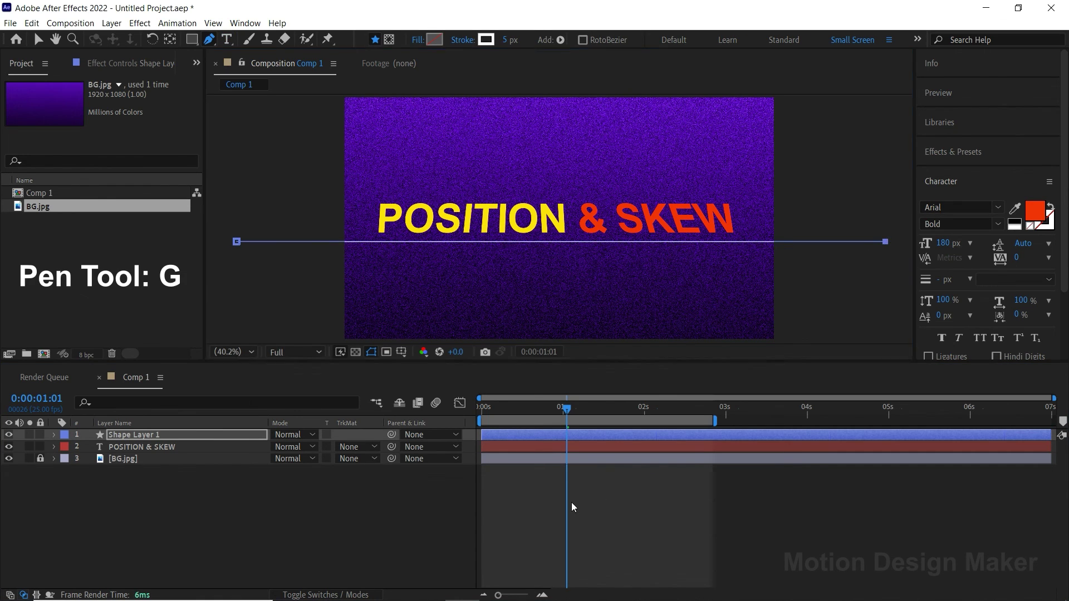
pyautogui.click(571, 503)
pyautogui.click(562, 435)
pyautogui.click(372, 353)
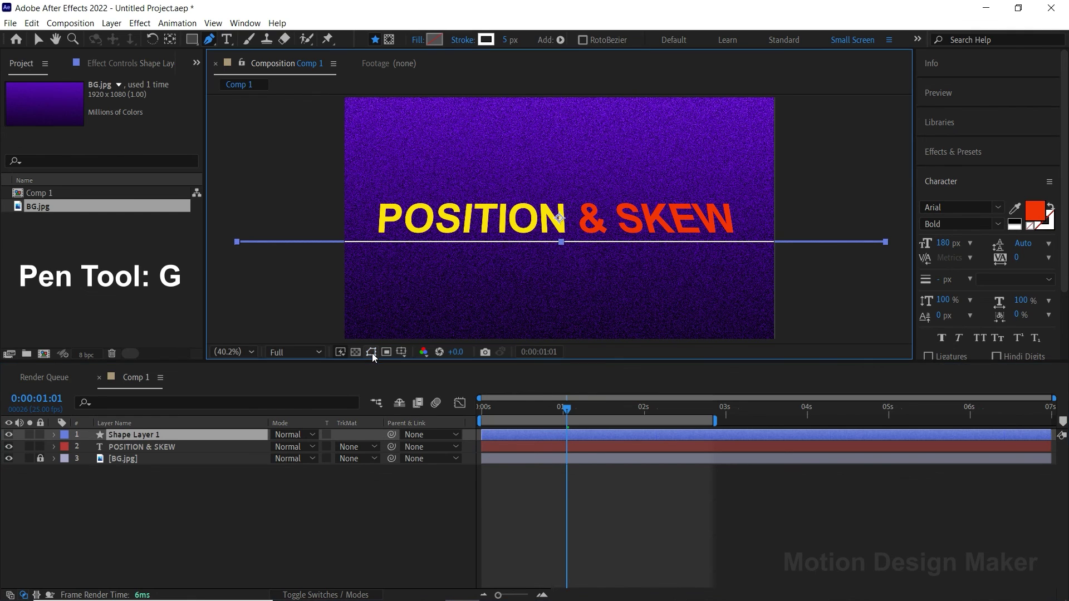
pyautogui.click(170, 39)
pyautogui.click(561, 241)
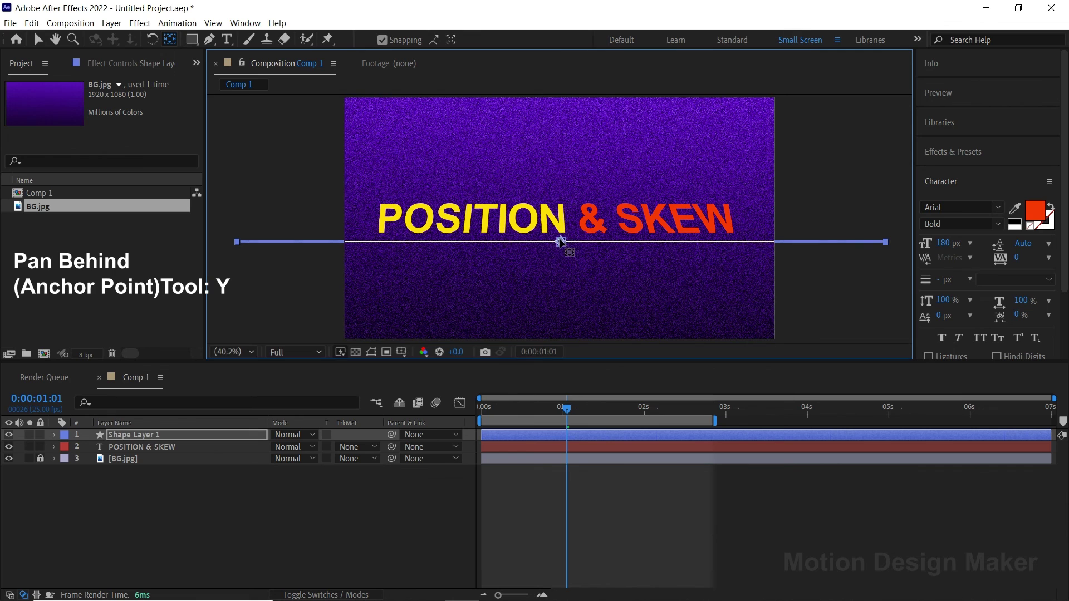
pyautogui.press('v')
# Rename the new shape layer to Line_1 and show its contents
pyautogui.click(124, 434)
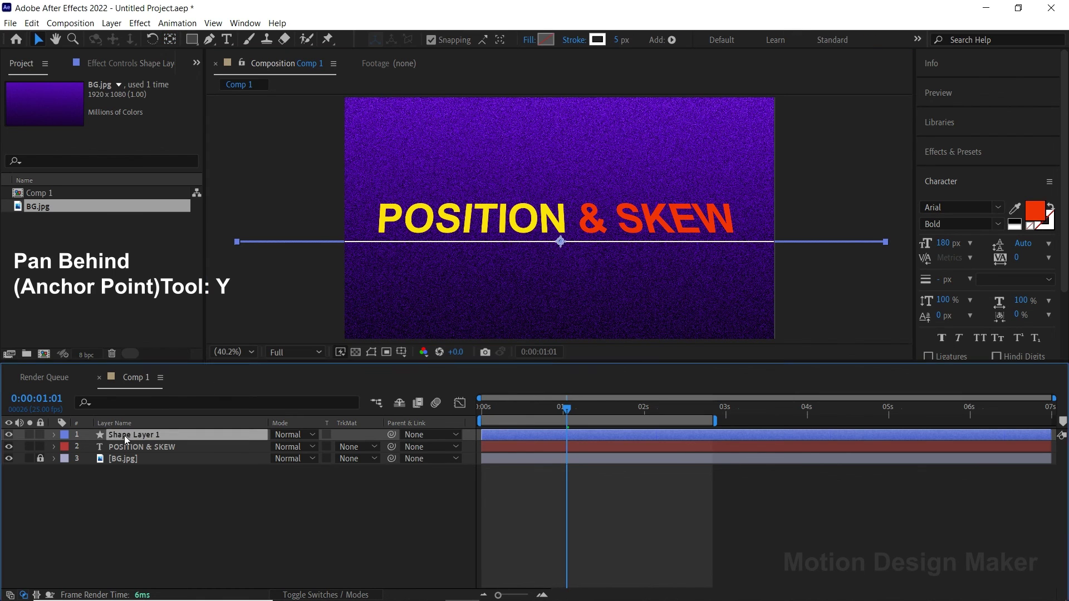
pyautogui.press('Return')
pyautogui.write('Lin')
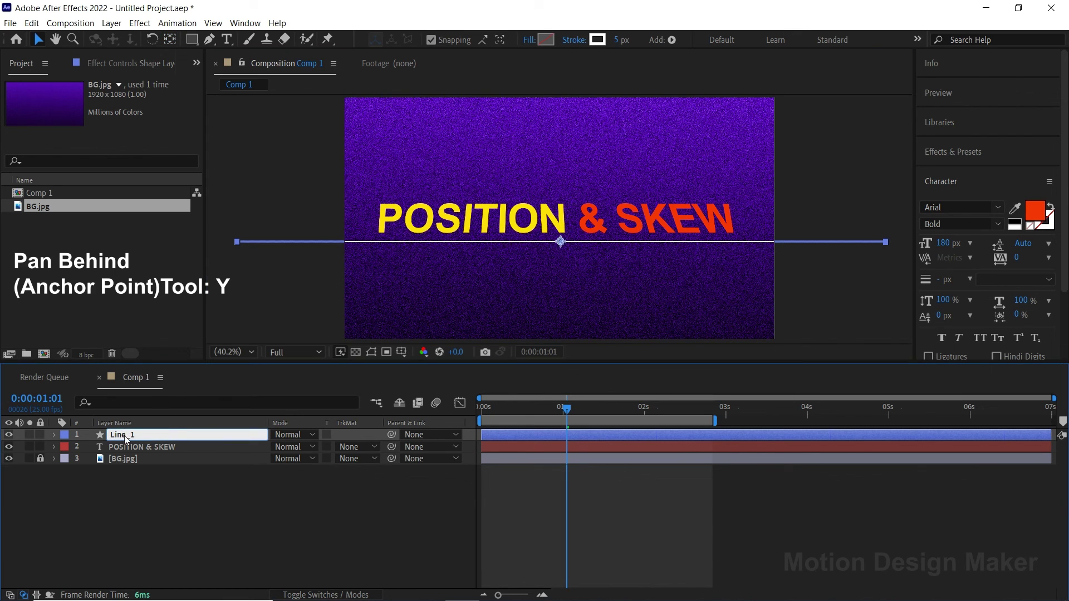
pyautogui.write('e_1')
pyautogui.press('Return')
pyautogui.click(54, 435)
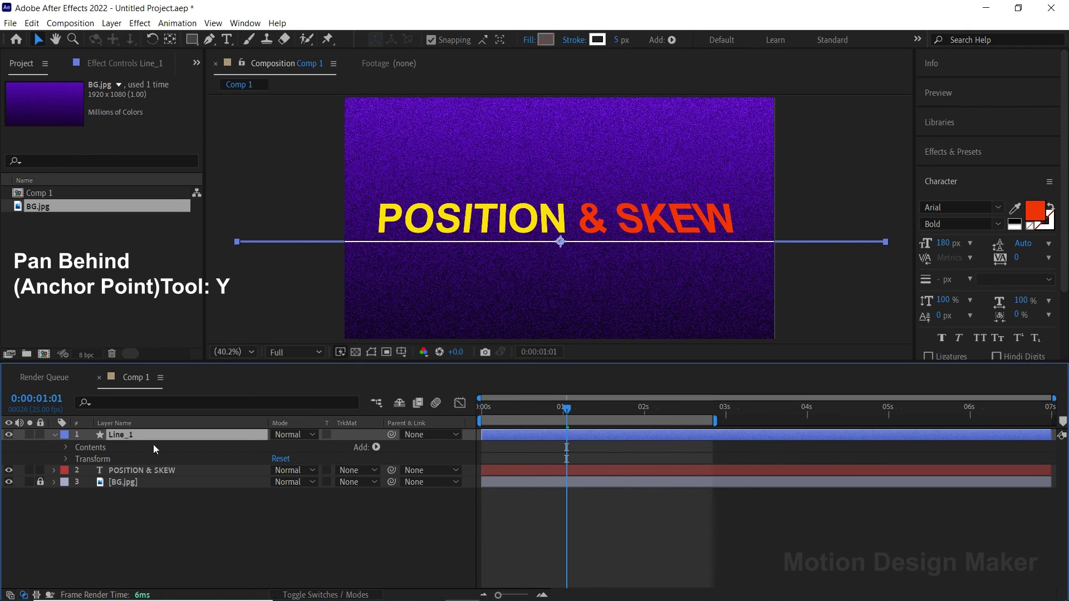
# Add Trim Paths to Line_1 and keyframe End 32% and Offset 302° at frame 0
pyautogui.click(377, 448)
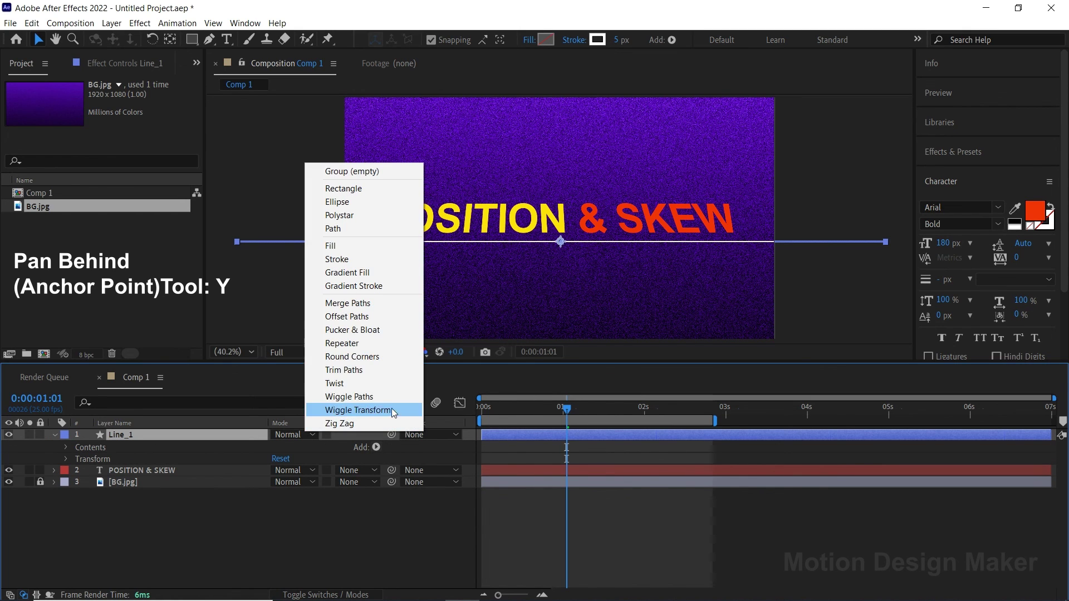
pyautogui.click(377, 371)
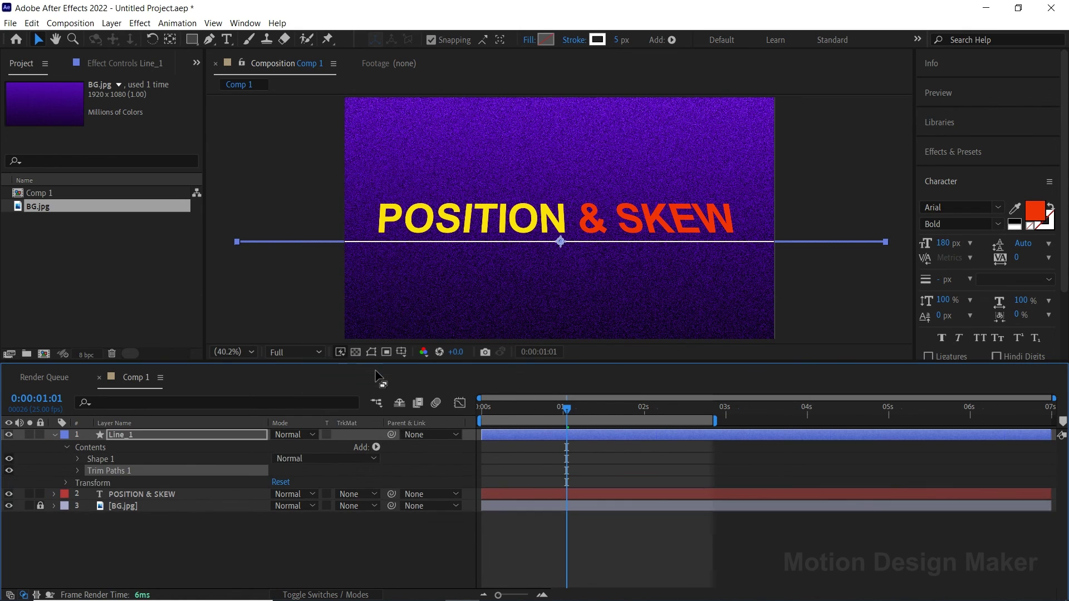
pyautogui.click(79, 470)
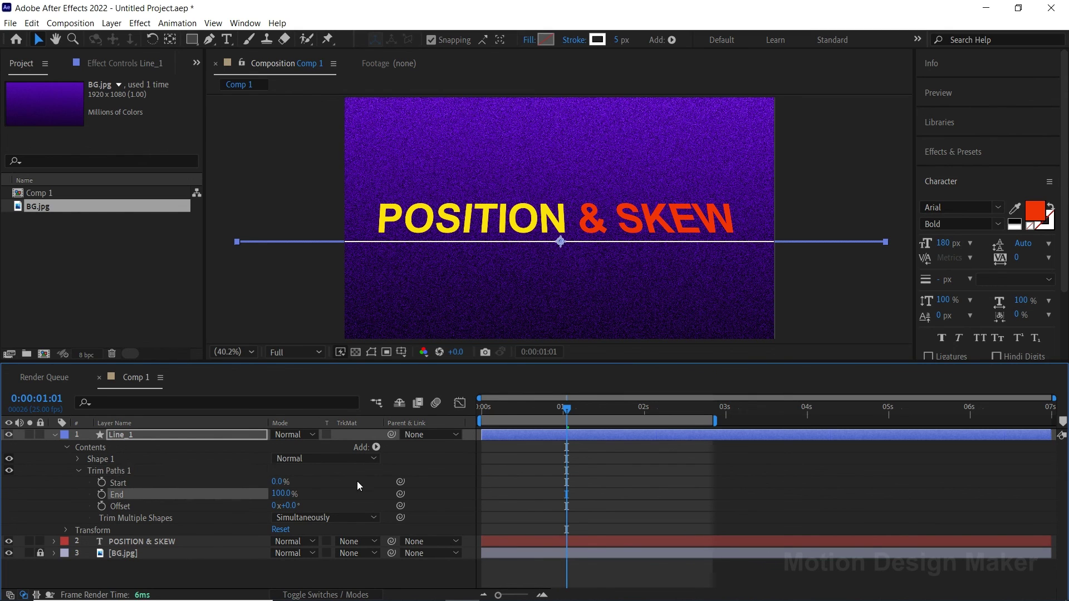
pyautogui.moveTo(530, 416); pyautogui.dragTo(492, 419)
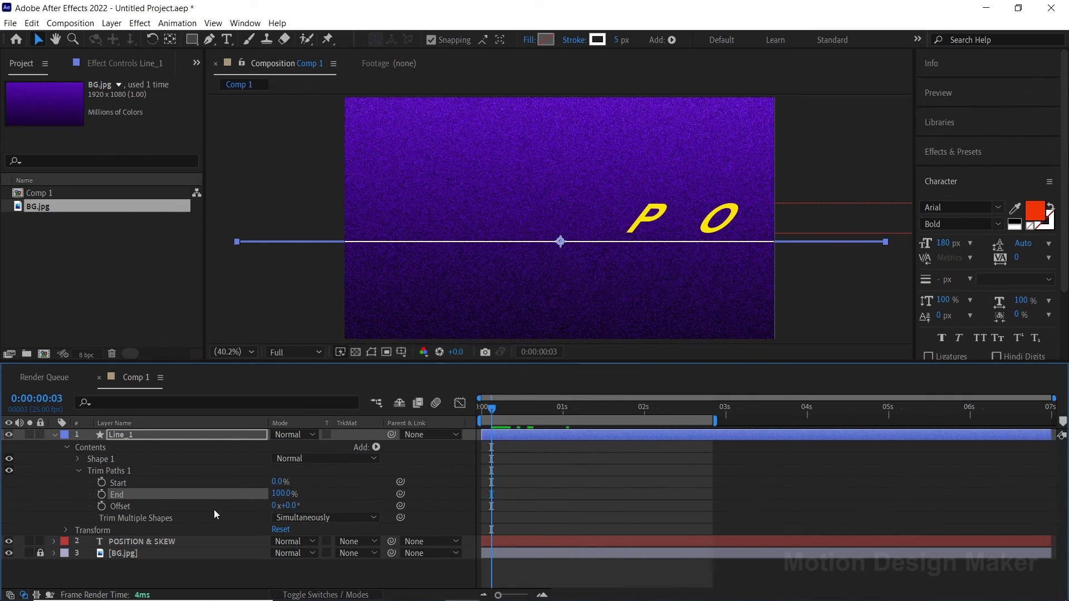
pyautogui.click(281, 494)
pyautogui.write('40')
pyautogui.press('Return')
pyautogui.moveTo(492, 419); pyautogui.dragTo(486, 418)
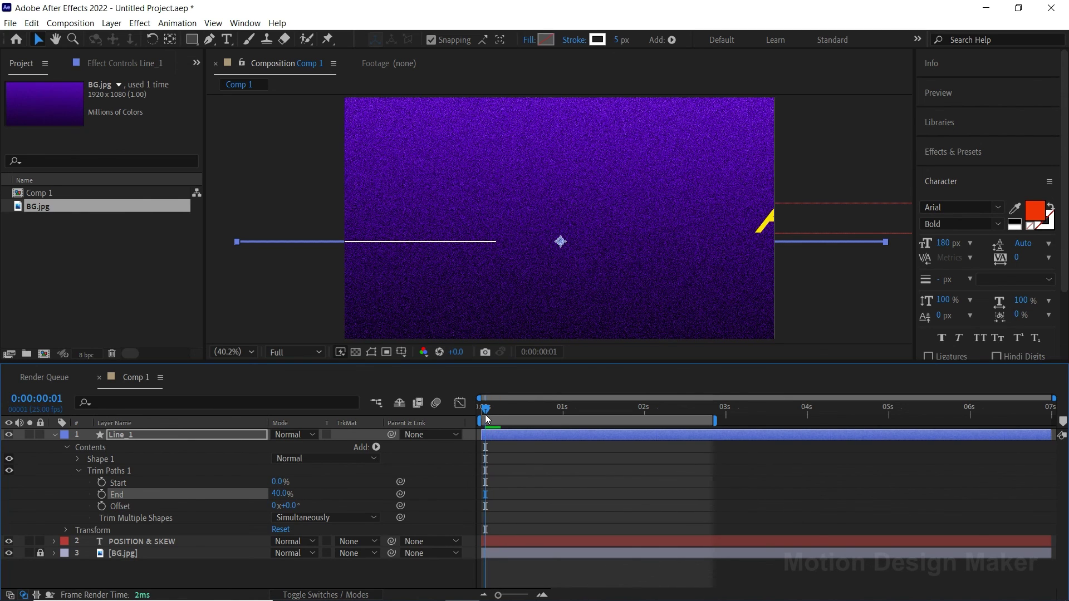
pyautogui.moveTo(290, 505); pyautogui.dragTo(480, 493)
pyautogui.moveTo(278, 494); pyautogui.dragTo(271, 492)
pyautogui.moveTo(495, 412); pyautogui.dragTo(472, 413)
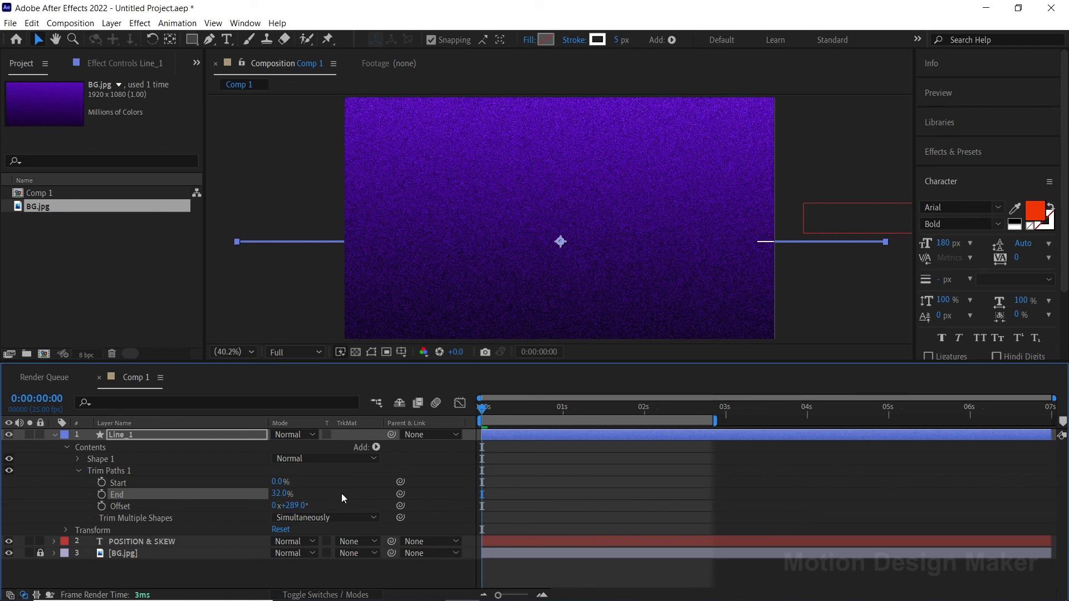
pyautogui.moveTo(293, 504); pyautogui.dragTo(299, 505)
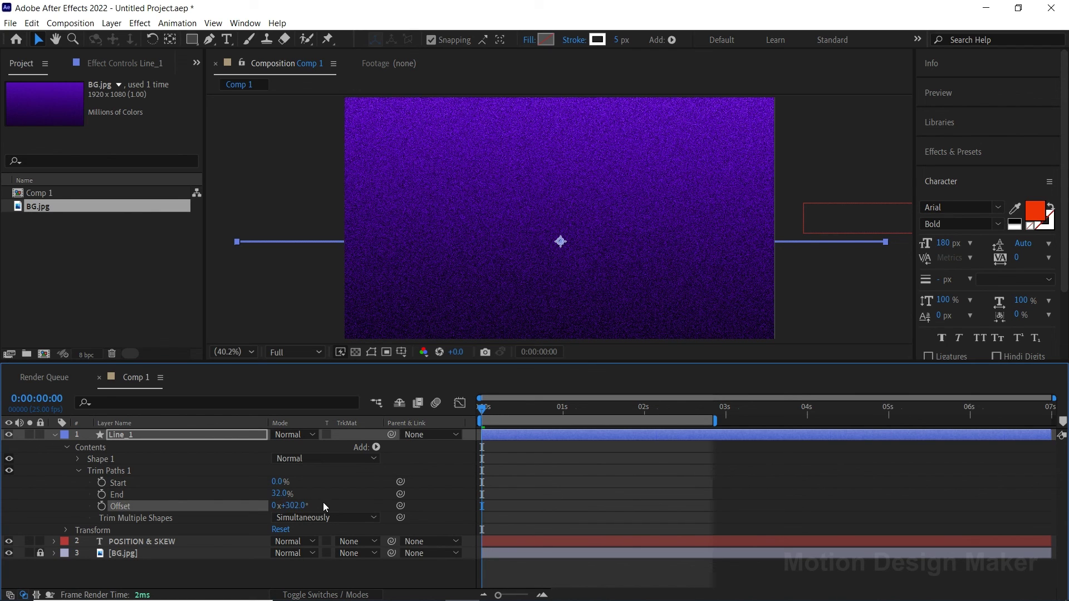
pyautogui.click(101, 507)
# Keyframe End 0% and Offset 75° at 0:00:00:20, preview, and select all four keyframes
pyautogui.moveTo(492, 420); pyautogui.dragTo(548, 409)
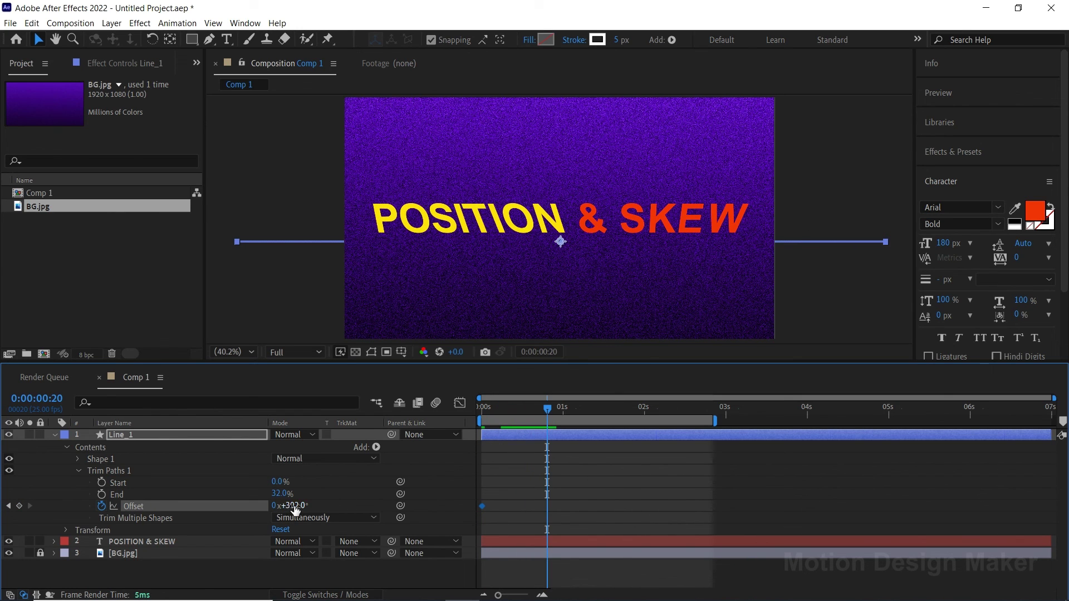
pyautogui.moveTo(295, 510); pyautogui.dragTo(120, 519)
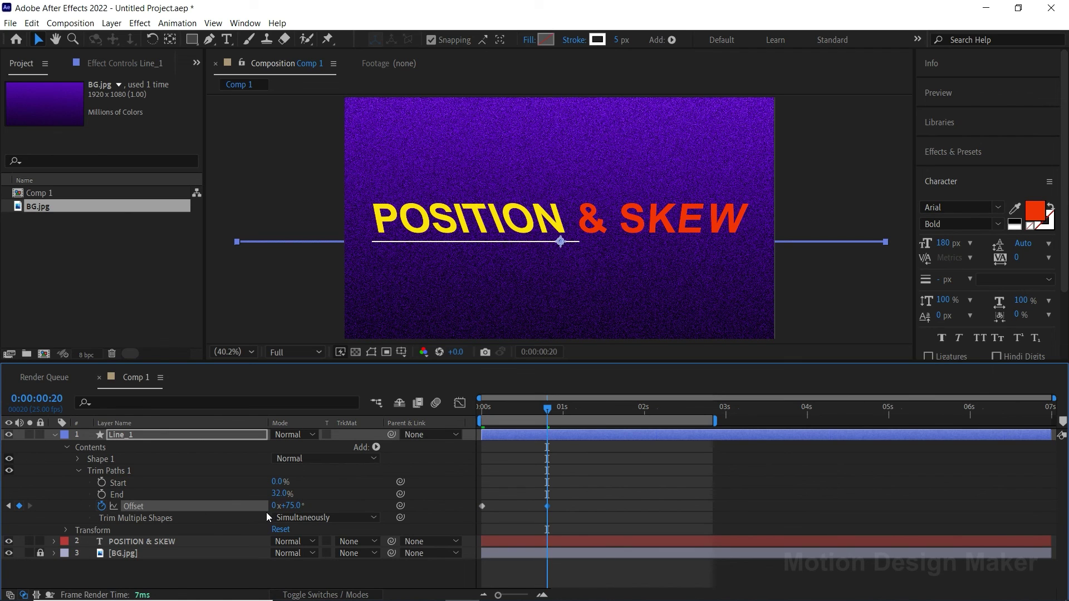
pyautogui.click(100, 496)
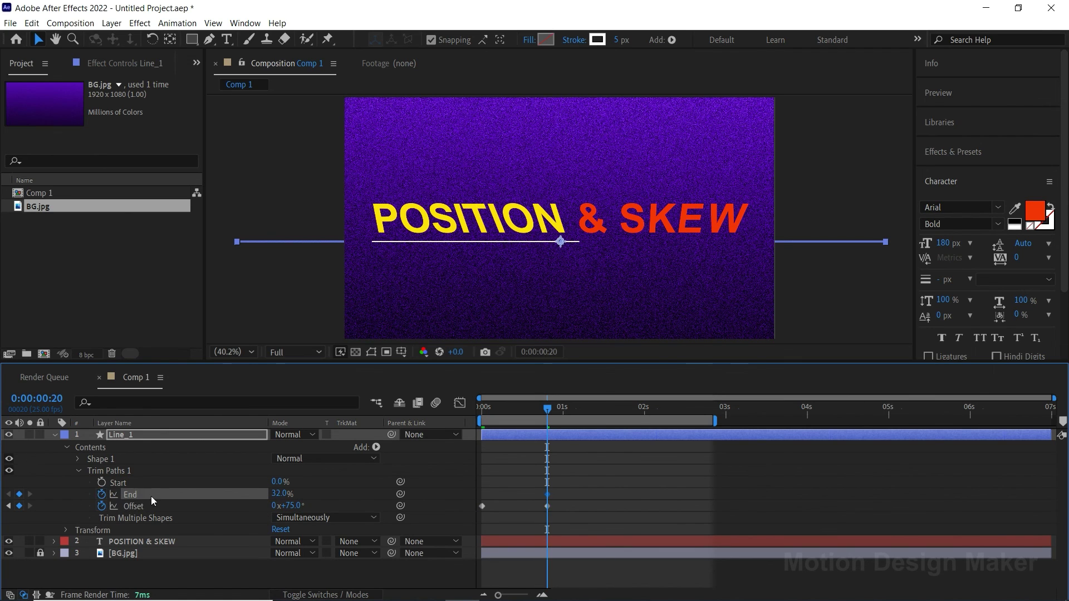
pyautogui.moveTo(537, 411); pyautogui.dragTo(400, 441)
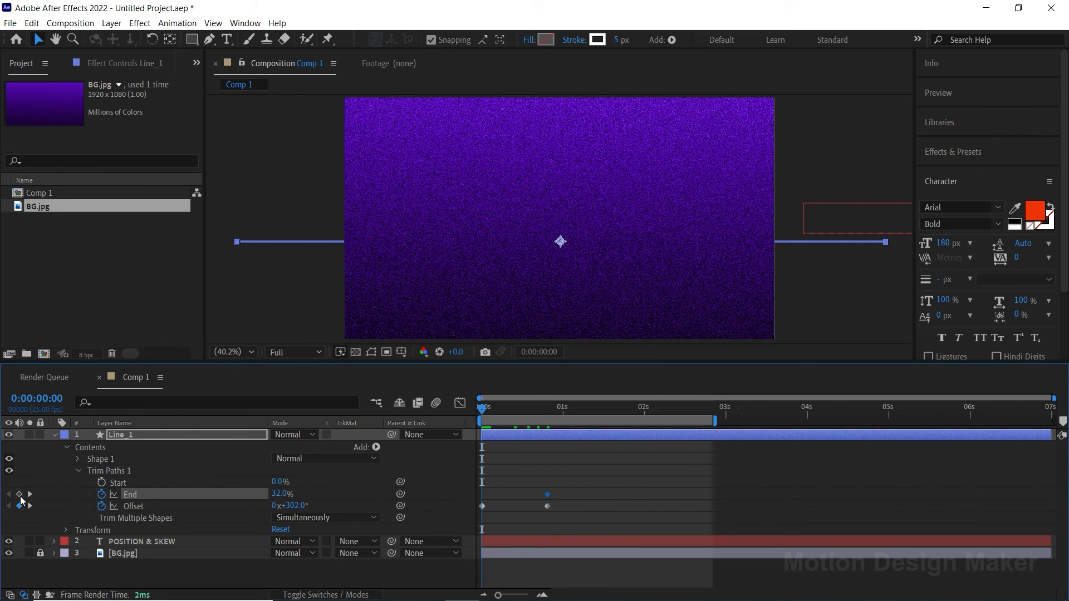
pyautogui.moveTo(496, 410); pyautogui.dragTo(550, 422)
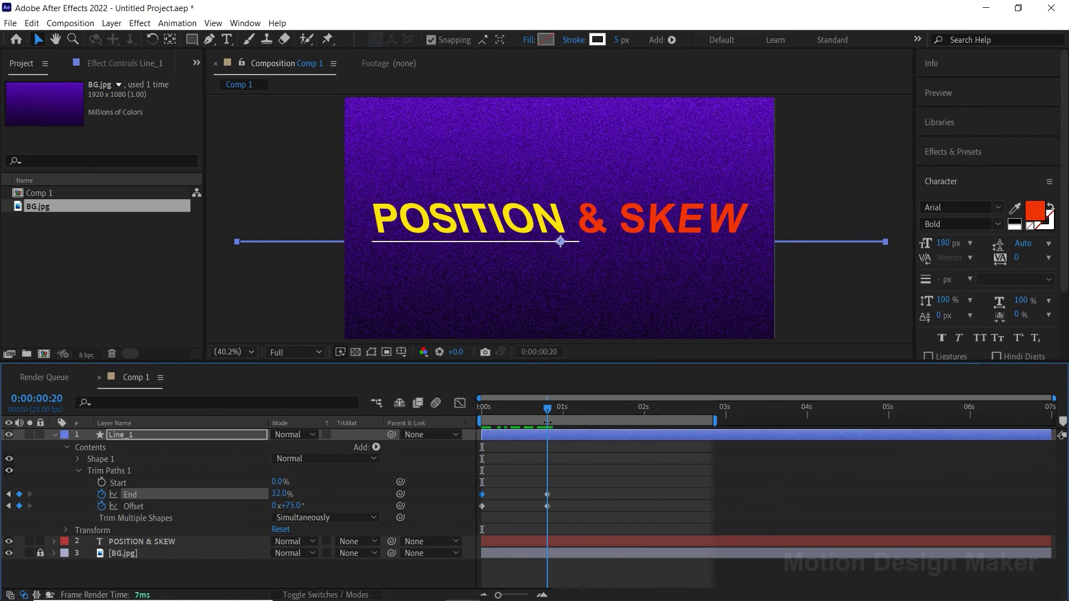
pyautogui.moveTo(274, 494); pyautogui.dragTo(261, 497)
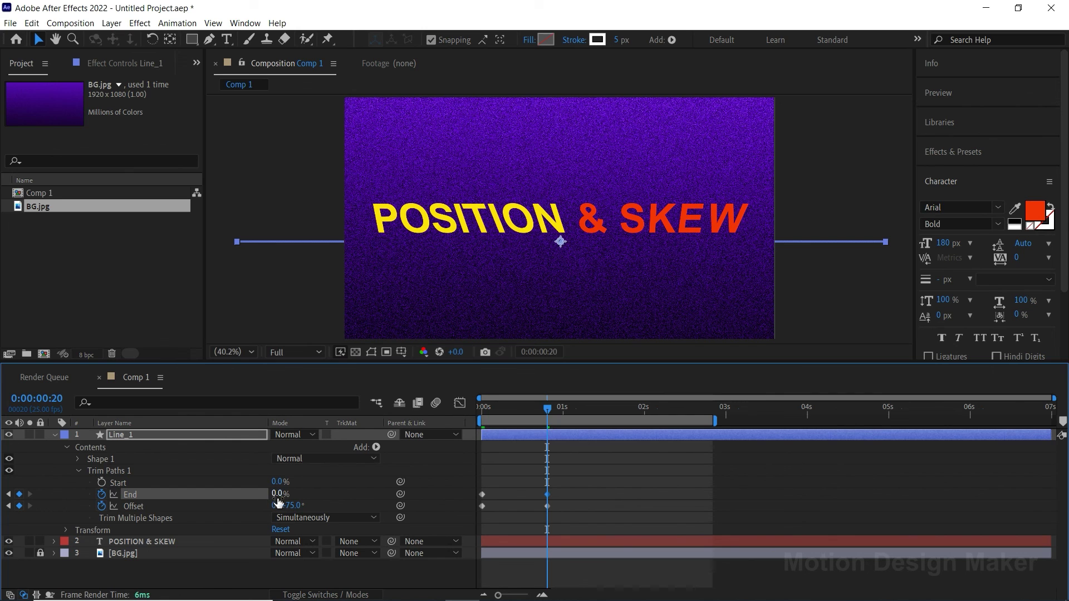
pyautogui.press('space')
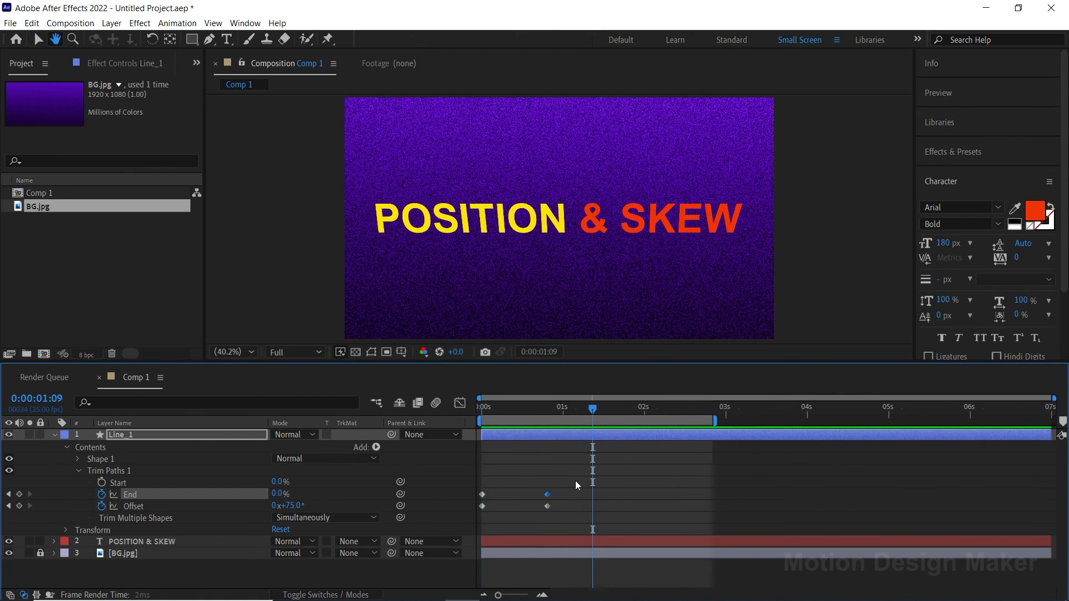
pyautogui.press('space')
pyautogui.moveTo(555, 488); pyautogui.dragTo(480, 522)
# Easy Ease the four trim keyframes, then cut the first keyframe's influence in the Graph Editor
pyautogui.rightClick(548, 507)
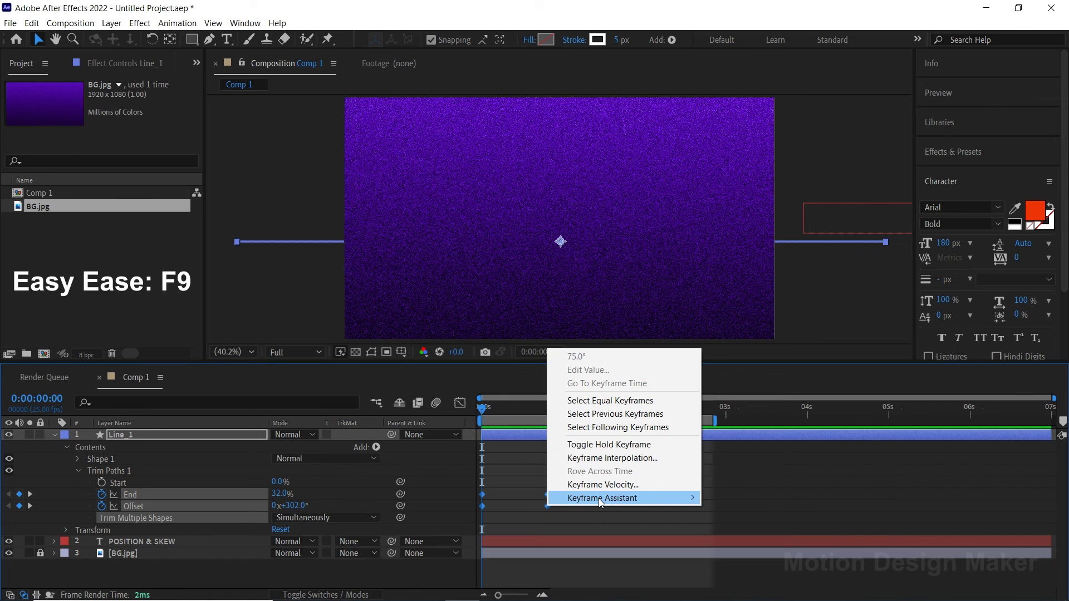
pyautogui.moveTo(601, 497)
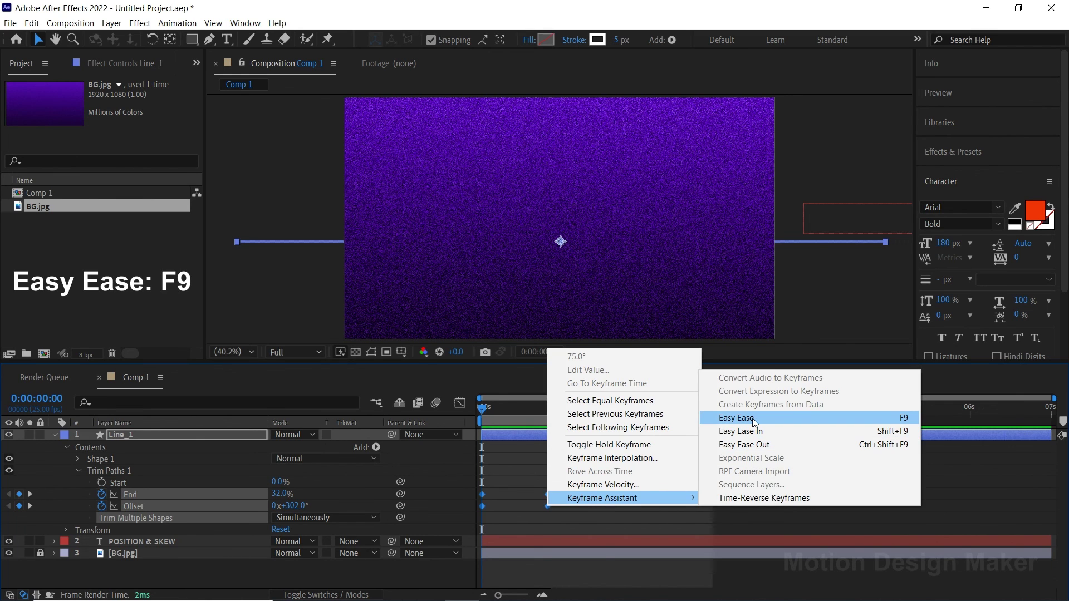
pyautogui.click(754, 418)
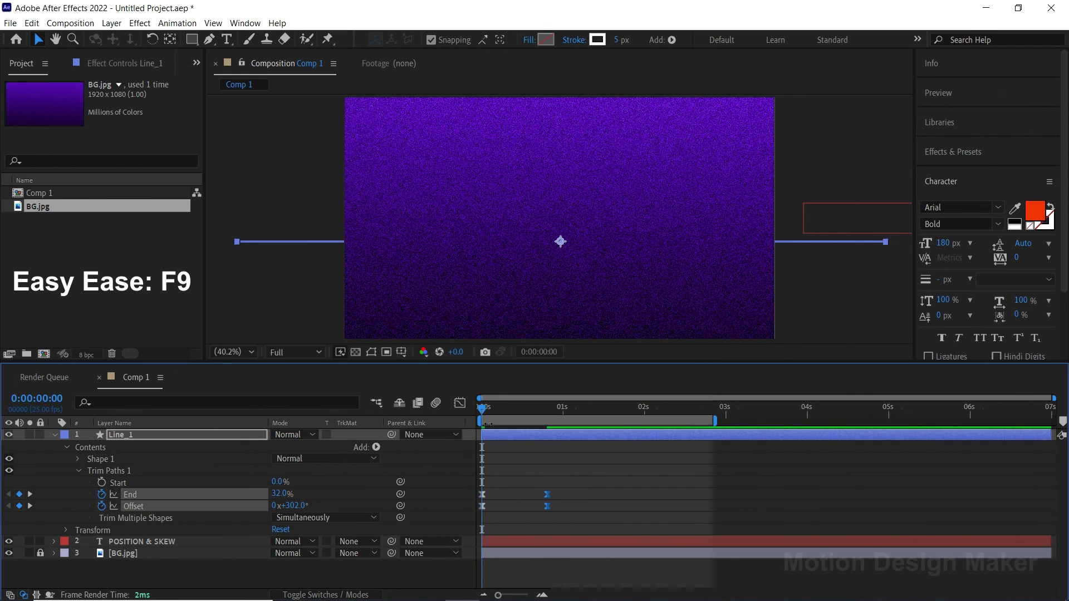
pyautogui.click(460, 403)
pyautogui.press('=')
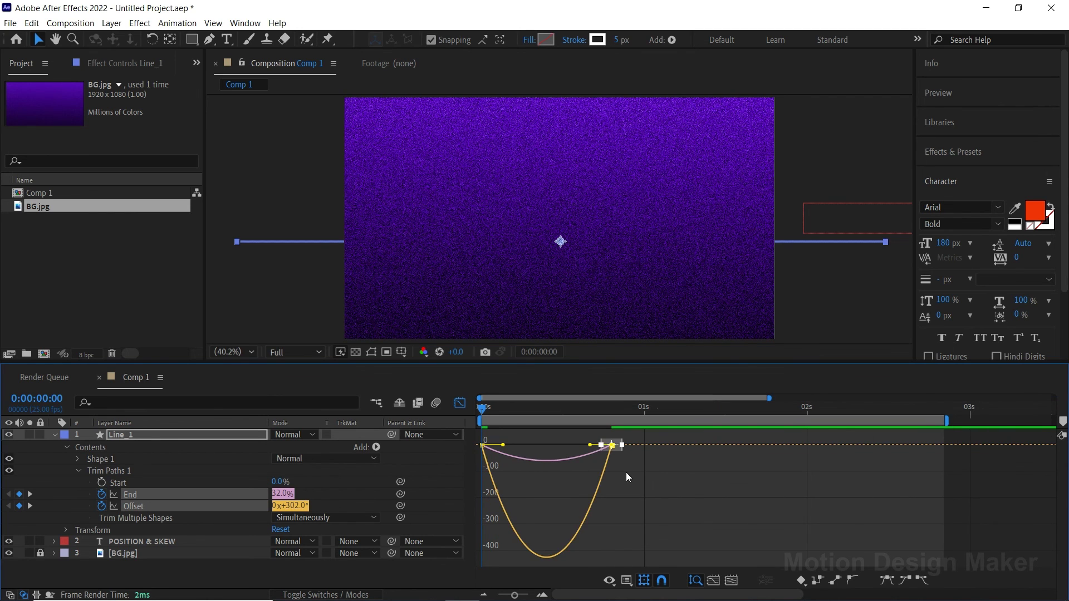
pyautogui.moveTo(590, 445); pyautogui.dragTo(572, 443)
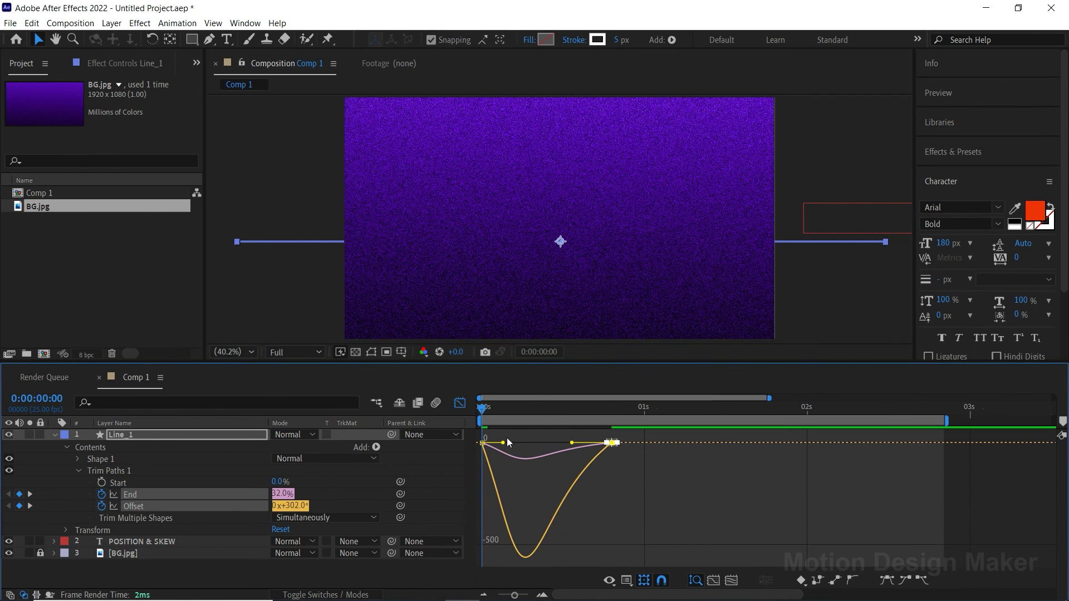
pyautogui.moveTo(537, 363); pyautogui.dragTo(537, 353)
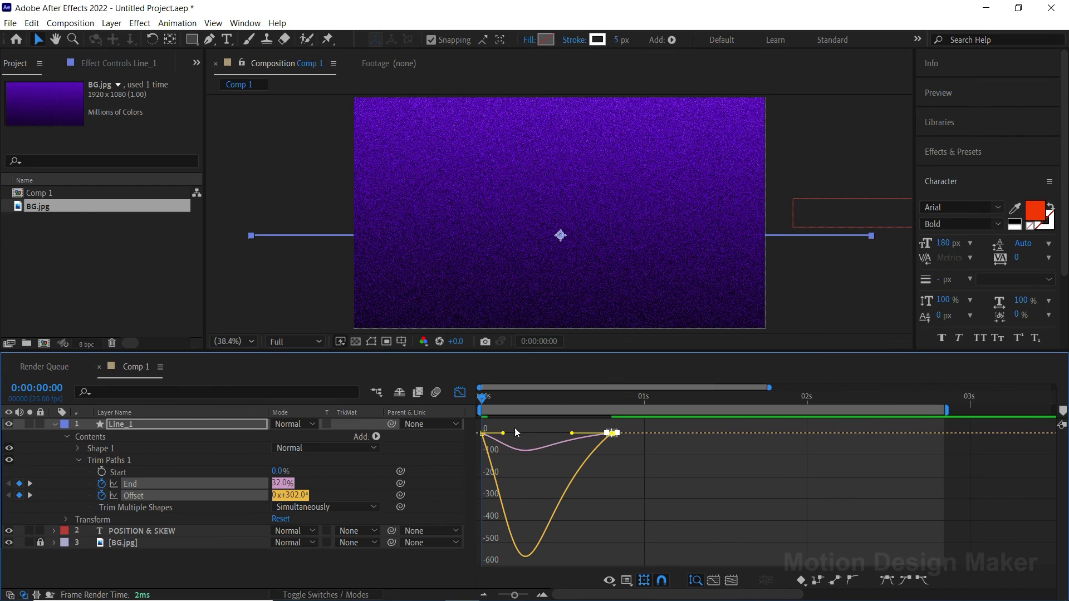
pyautogui.click(482, 434)
pyautogui.moveTo(504, 434); pyautogui.dragTo(483, 435)
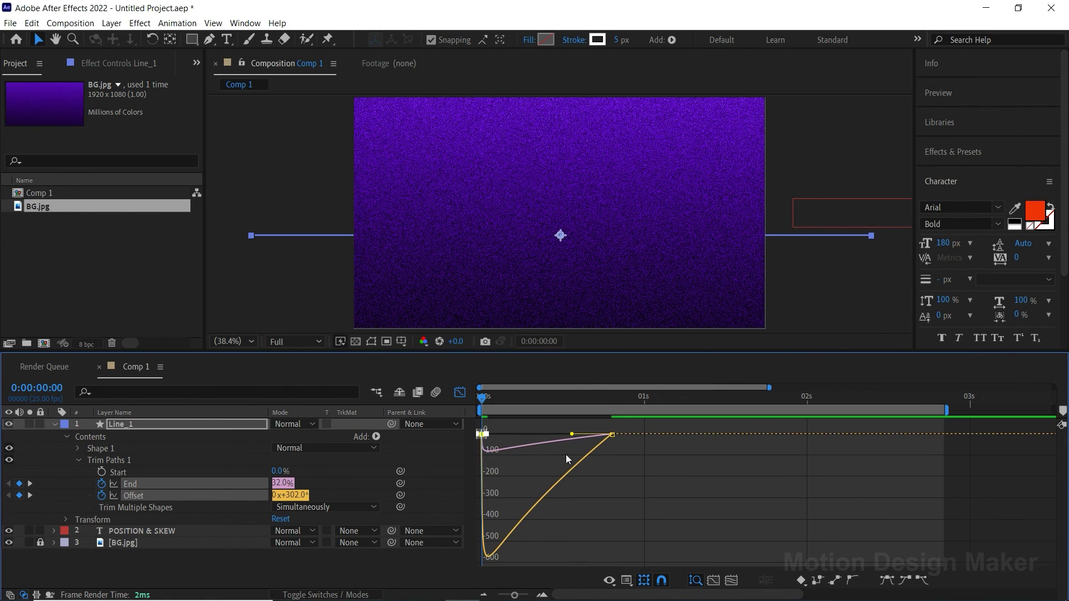
# In the keyframe view, nudge the ending End and Offset keyframes earlier and check frame 11
pyautogui.click(460, 393)
pyautogui.press('space')
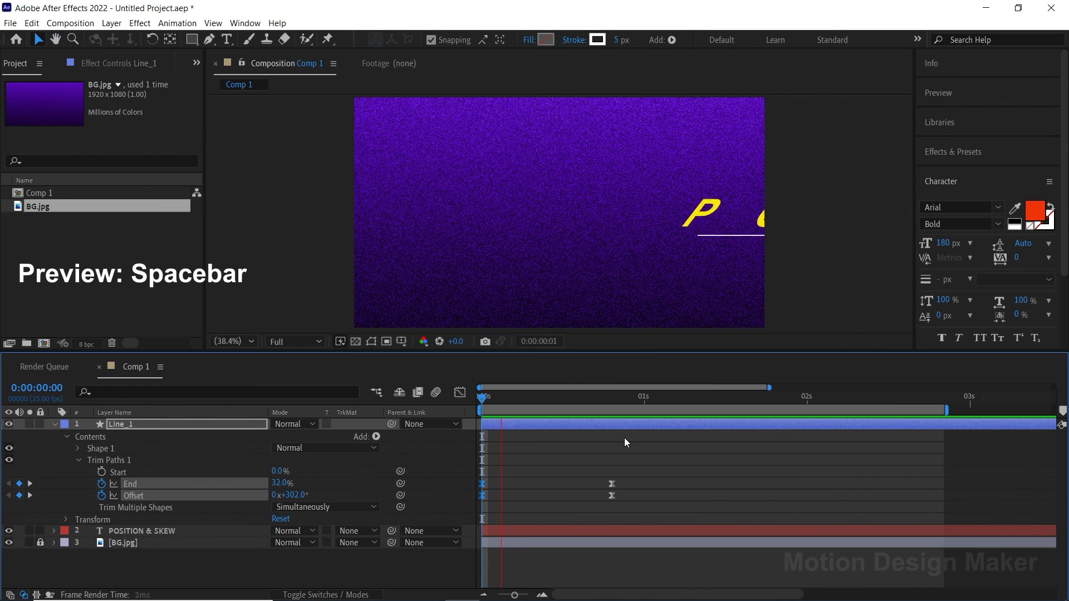
pyautogui.moveTo(626, 473); pyautogui.dragTo(599, 483)
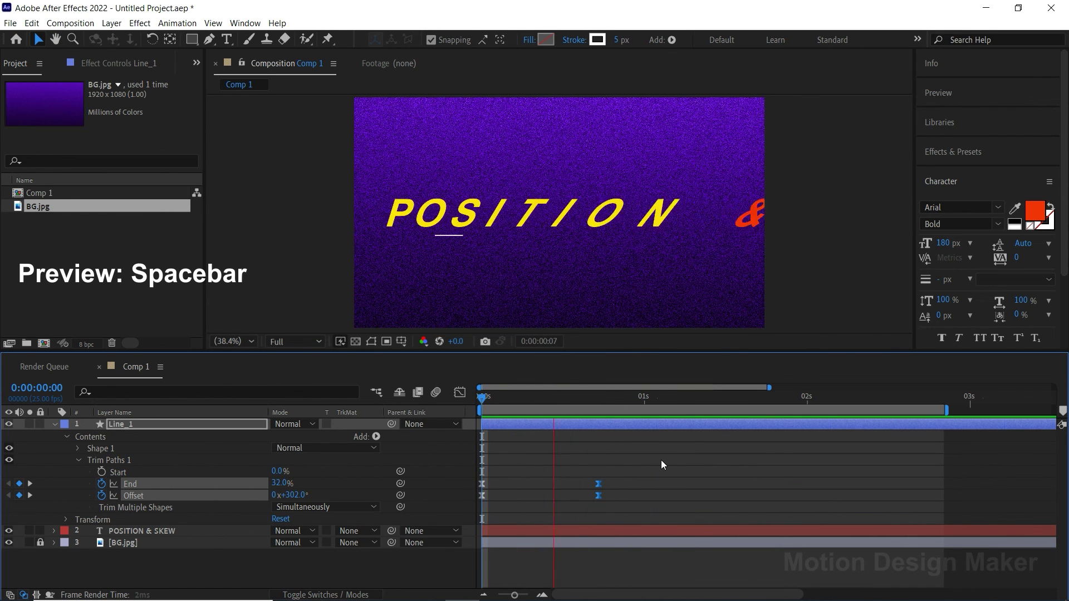
pyautogui.press('space')
pyautogui.moveTo(592, 400); pyautogui.dragTo(554, 409)
pyautogui.click(600, 436)
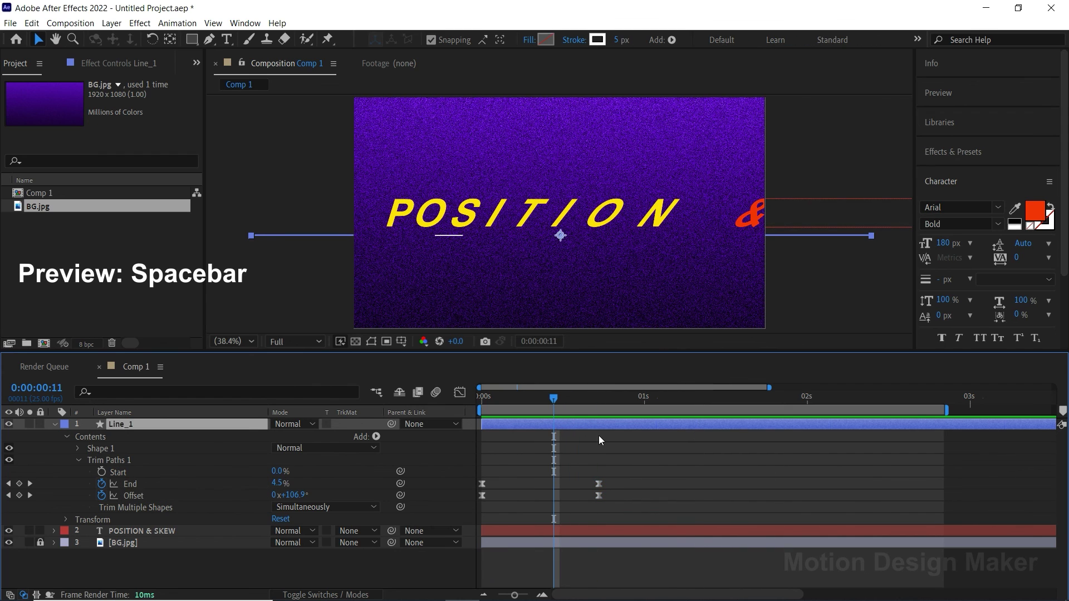
# Set Line_1's stroke to the title's yellow using the eyedropper
pyautogui.click(597, 40)
pyautogui.click(288, 252)
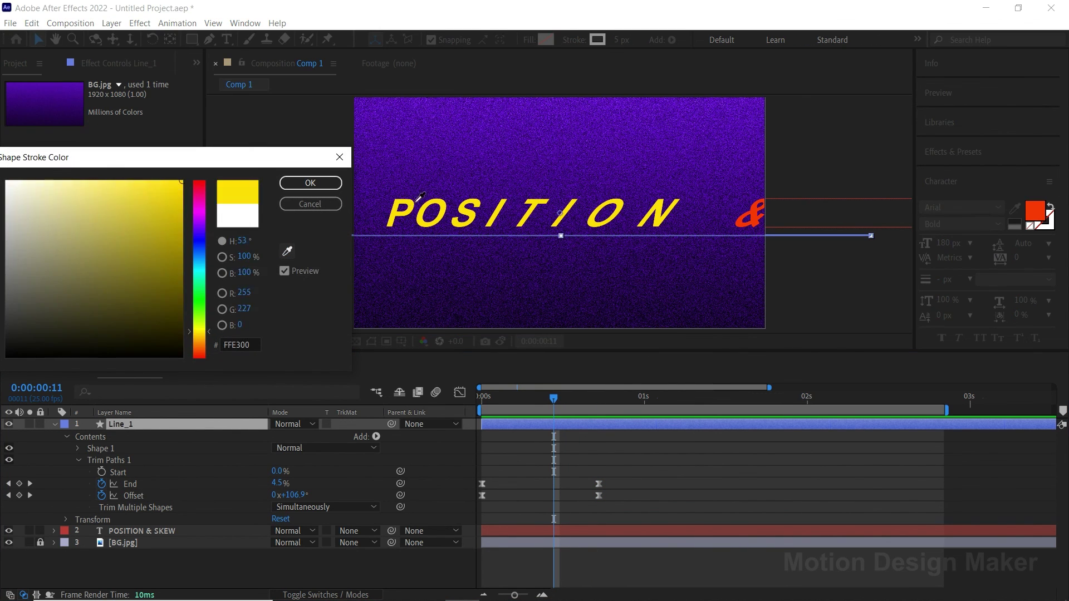
pyautogui.click(311, 183)
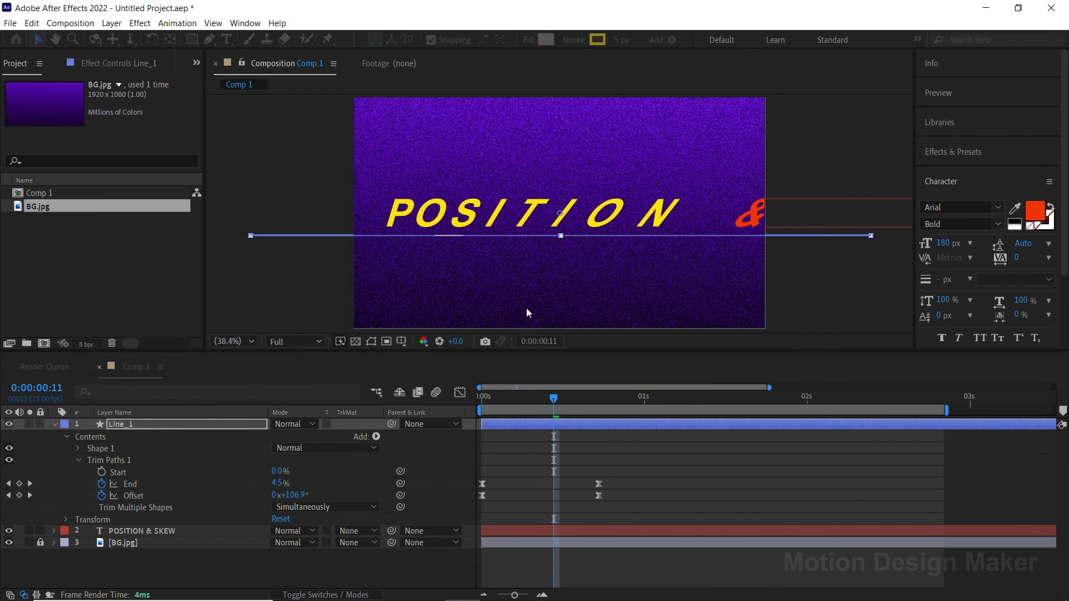
pyautogui.click(693, 473)
# Duplicate Line_1 as Line_2 and shift it to start slightly later
pyautogui.click(183, 427)
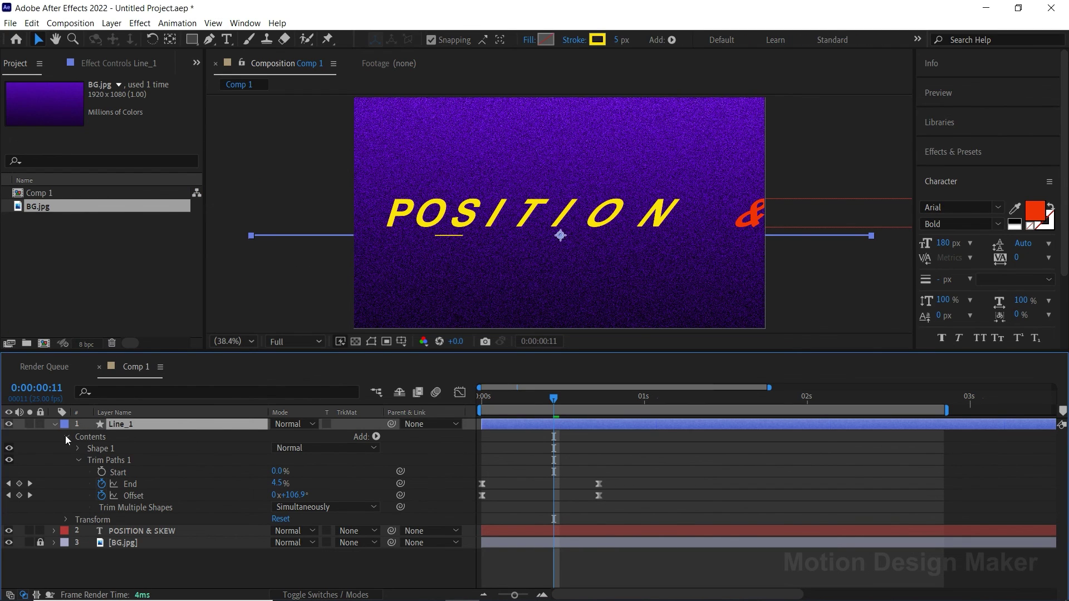
pyautogui.click(55, 425)
pyautogui.click(32, 23)
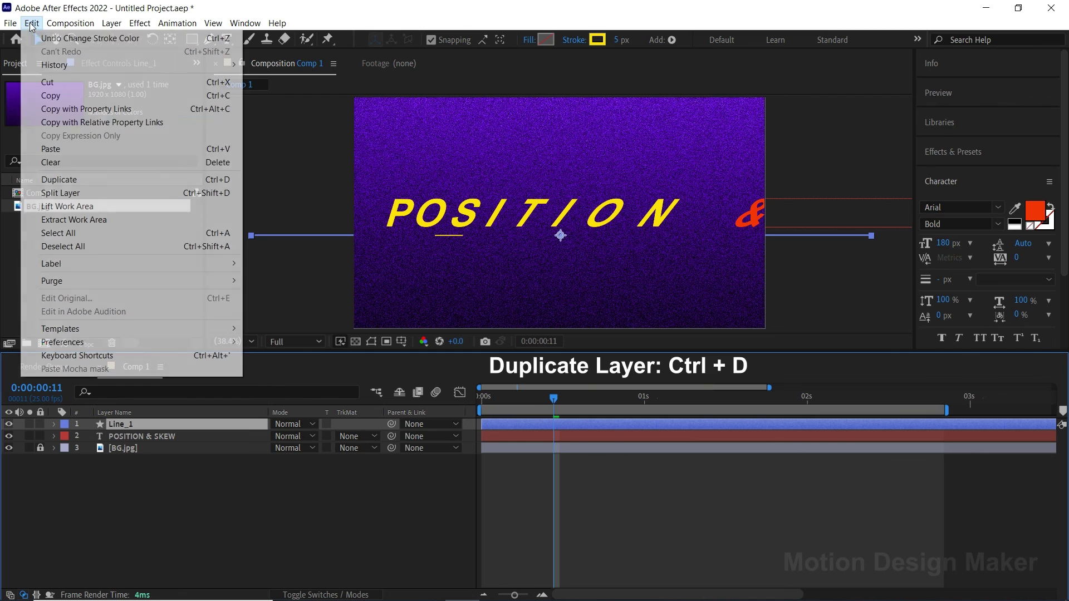
pyautogui.click(73, 184)
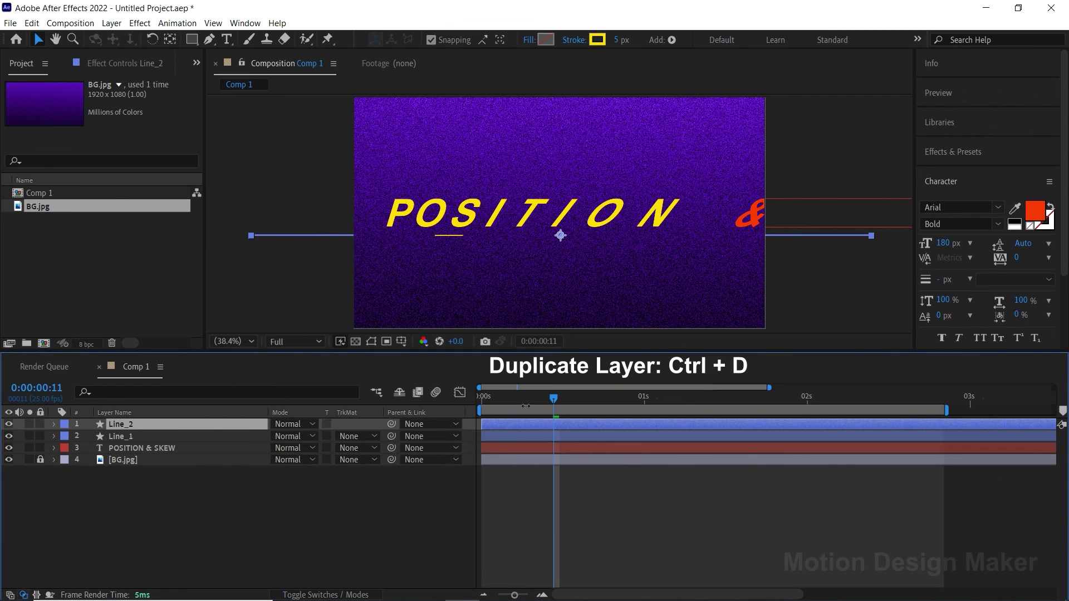
pyautogui.moveTo(482, 399); pyautogui.dragTo(582, 403)
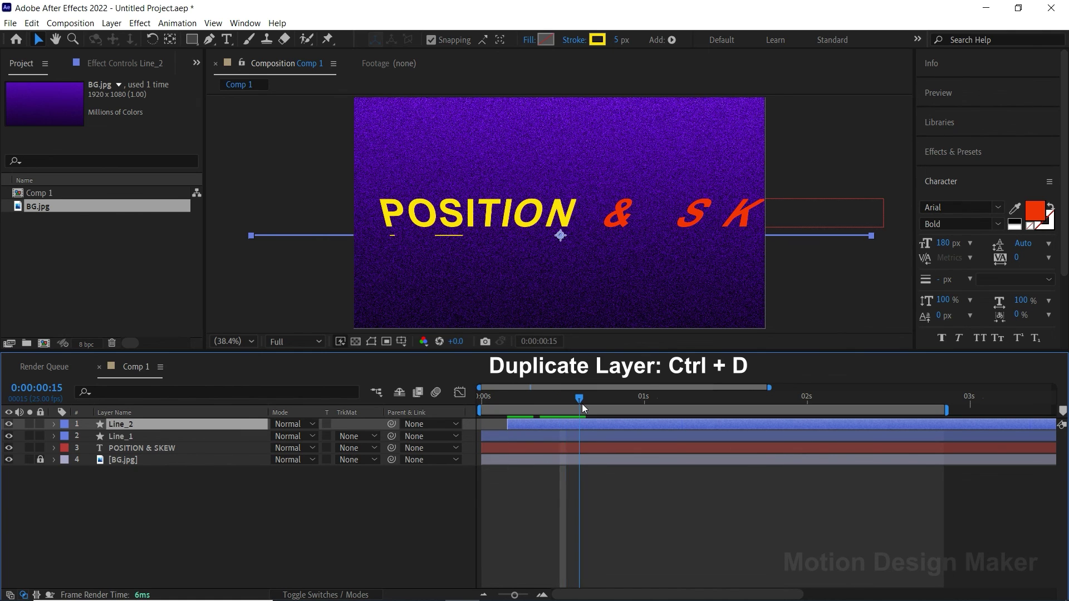
# Set Line_2's stroke to the red FF3100 sampled from the title's S
pyautogui.click(600, 44)
pyautogui.click(290, 249)
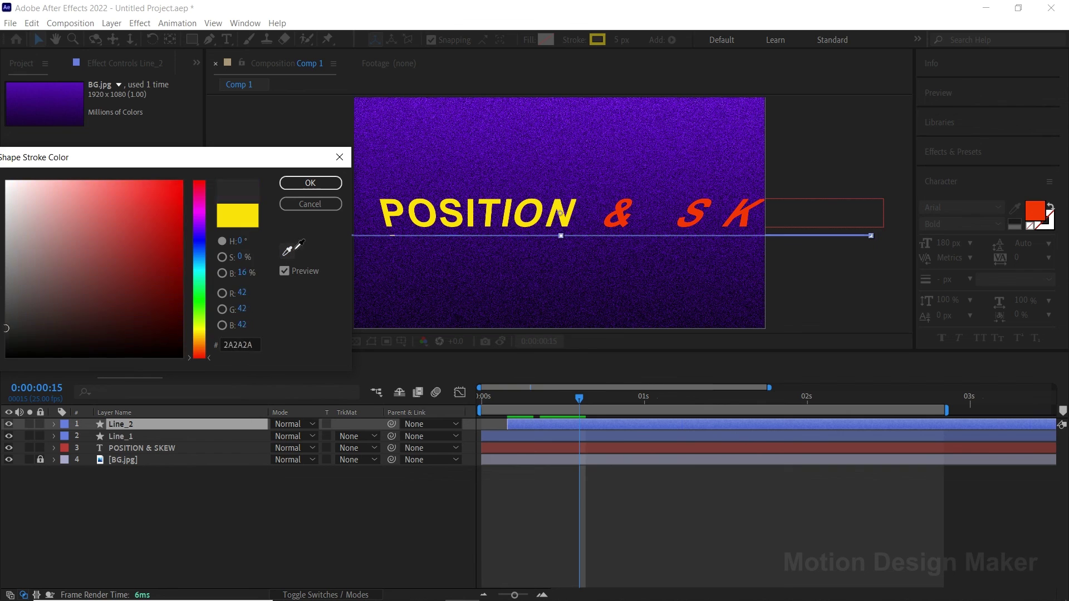
pyautogui.click(696, 213)
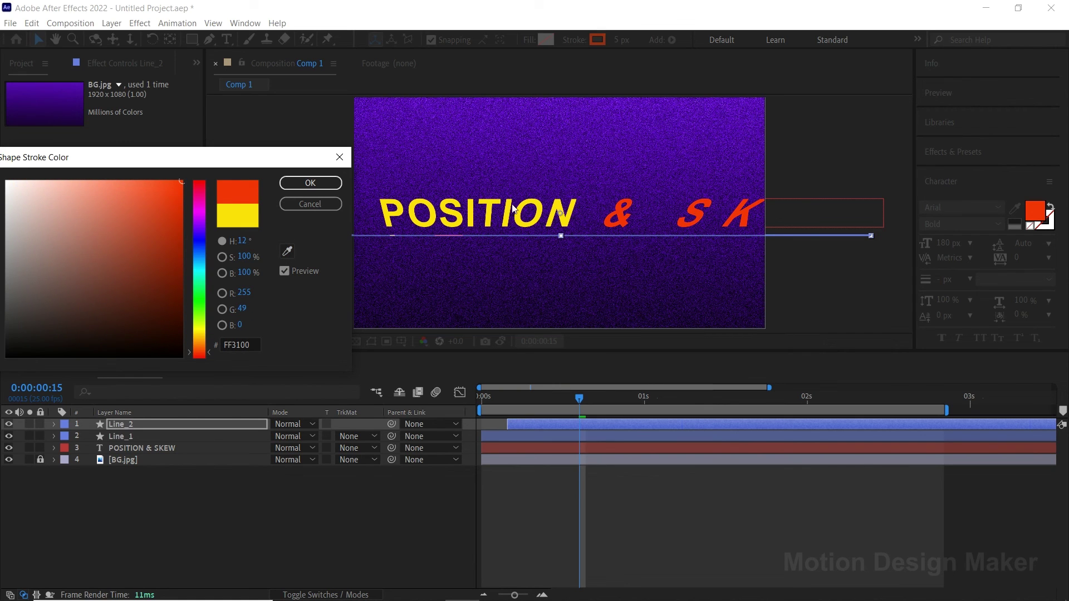
pyautogui.click(311, 182)
pyautogui.press('Home')
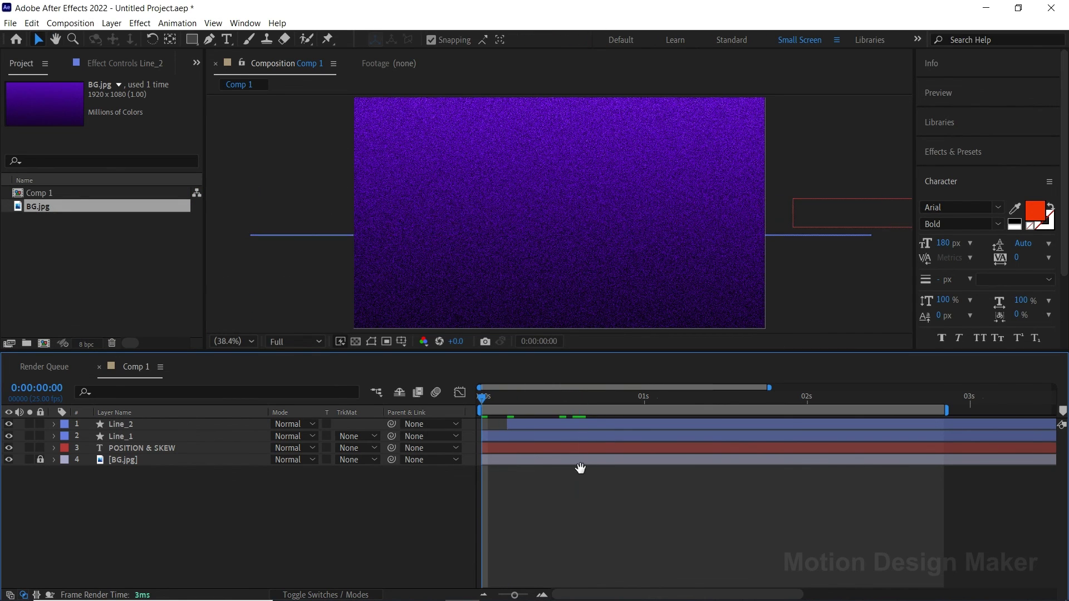
# Preview the two underlines, then duplicate Line_1 and Line_2 into Line_3 and Line_4
pyautogui.press('space')
pyautogui.click(526, 416)
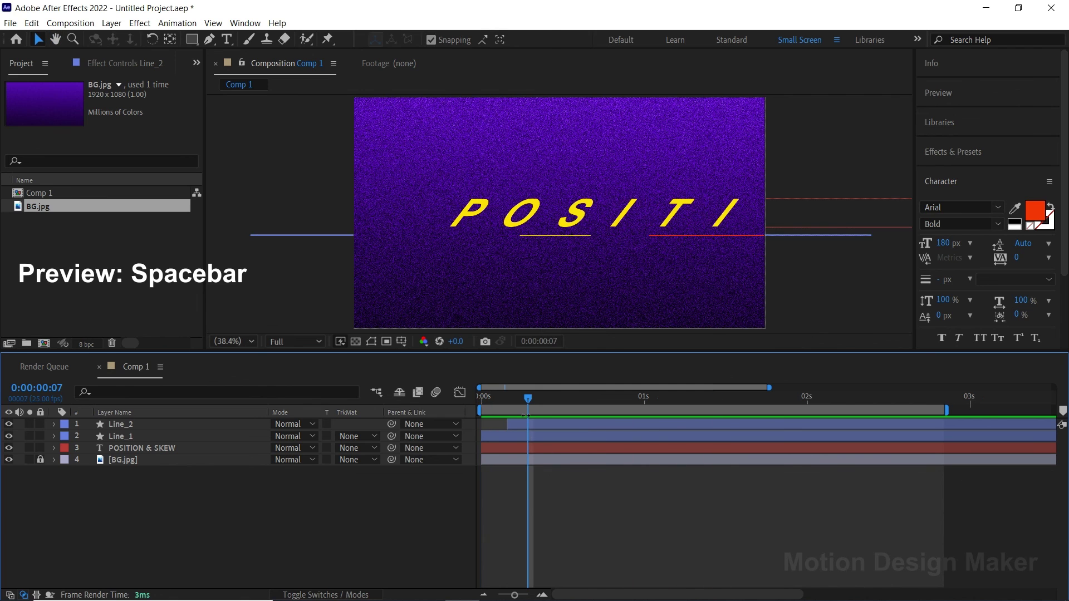
pyautogui.click(525, 434)
pyautogui.keyDown('shift'); pyautogui.click(529, 425); pyautogui.keyUp('shift')
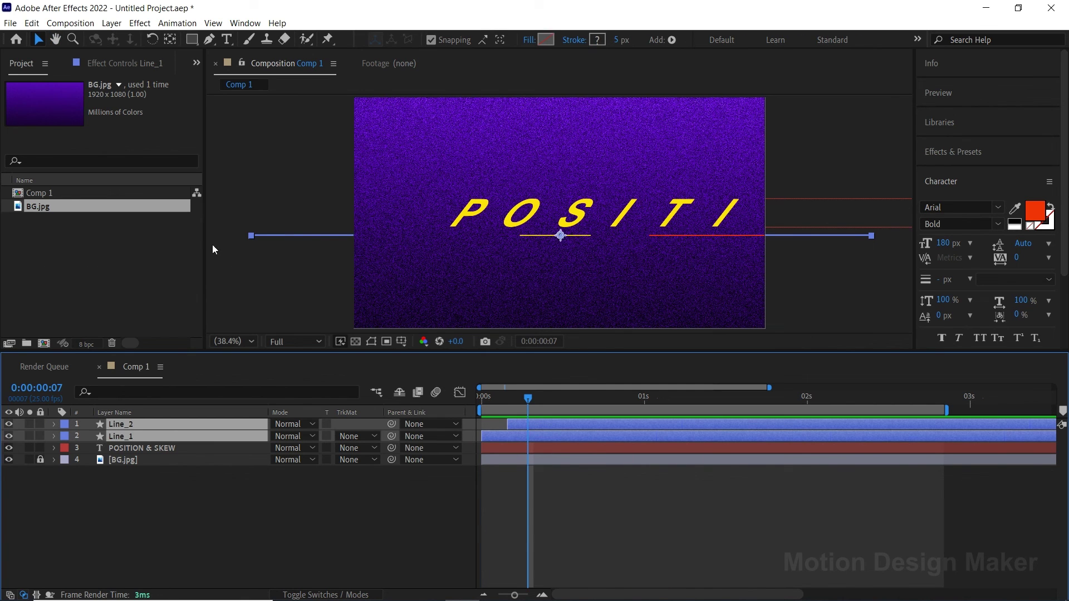
pyautogui.click(32, 23)
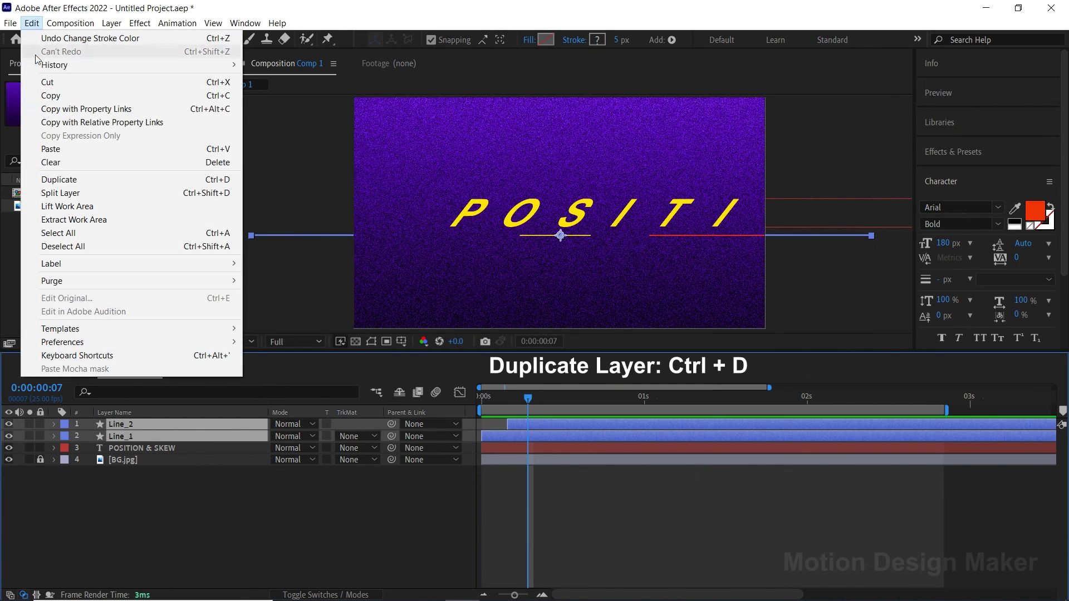
pyautogui.click(59, 179)
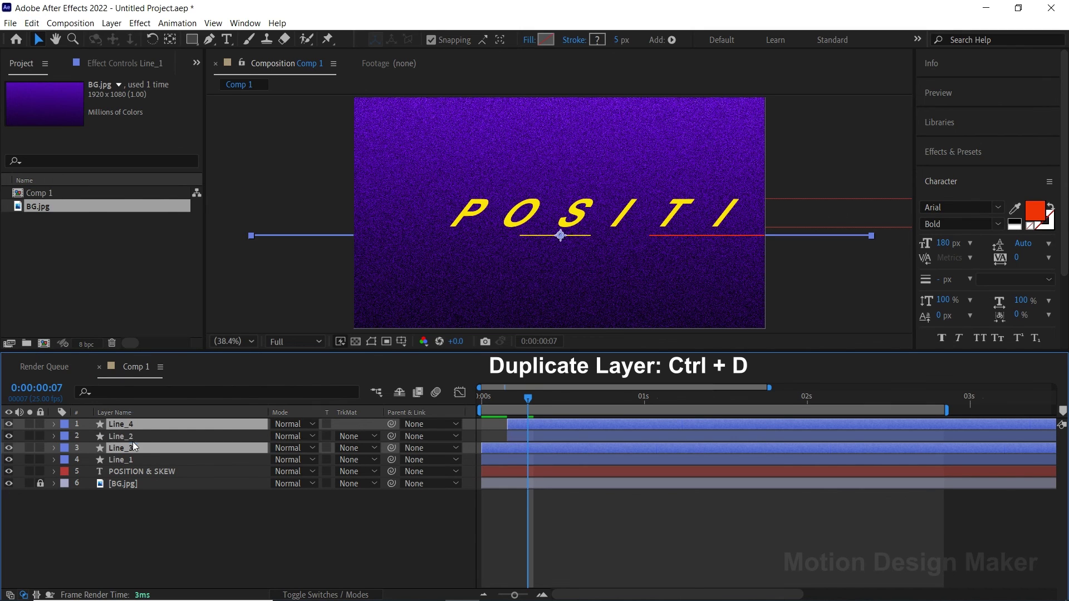
# Move Line_3 above Line_2 and shift Line_3 and Line_4 a few frames later
pyautogui.moveTo(132, 446); pyautogui.dragTo(132, 433)
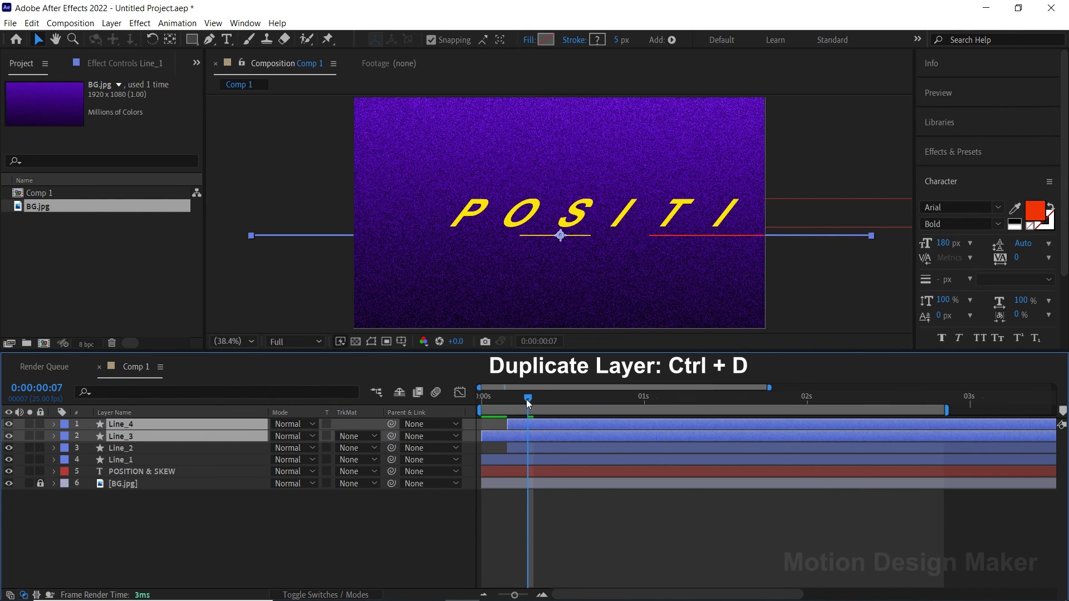
pyautogui.moveTo(526, 400); pyautogui.dragTo(537, 402)
pyautogui.moveTo(494, 435); pyautogui.dragTo(552, 443)
pyautogui.moveTo(547, 401); pyautogui.dragTo(567, 403)
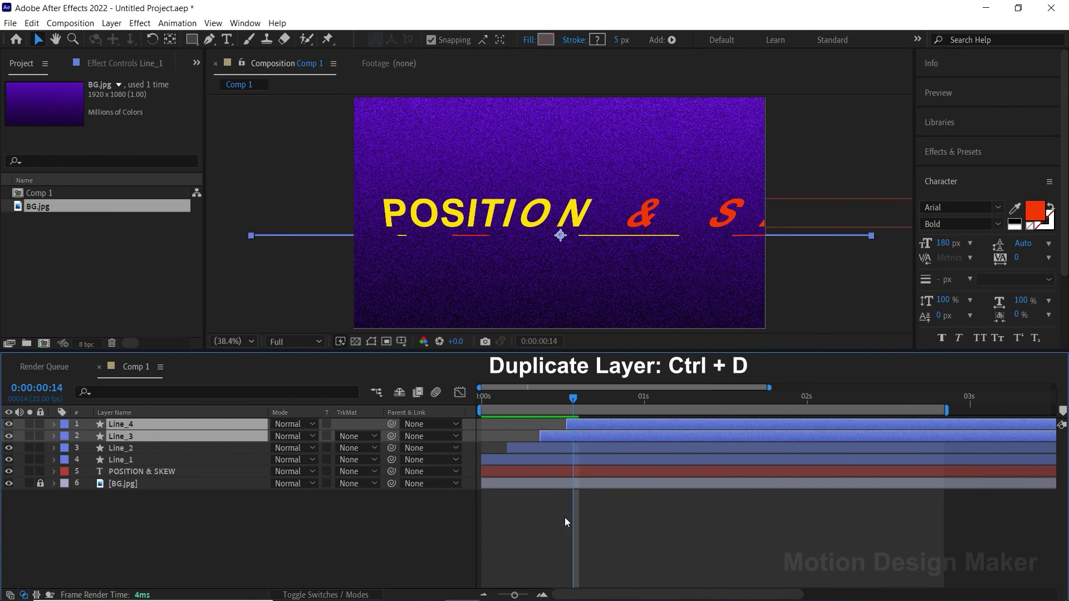
# Select only Line_4, return to the composition start, and enlarge the viewer
pyautogui.click(564, 517)
pyautogui.click(583, 423)
pyautogui.press('Home')
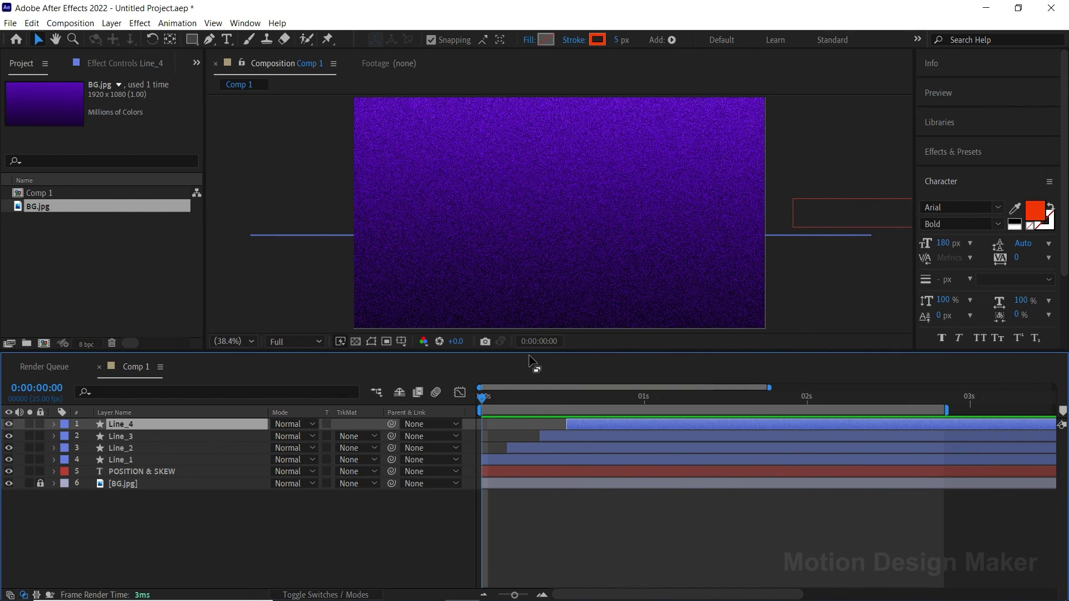
pyautogui.moveTo(524, 351); pyautogui.dragTo(525, 503)
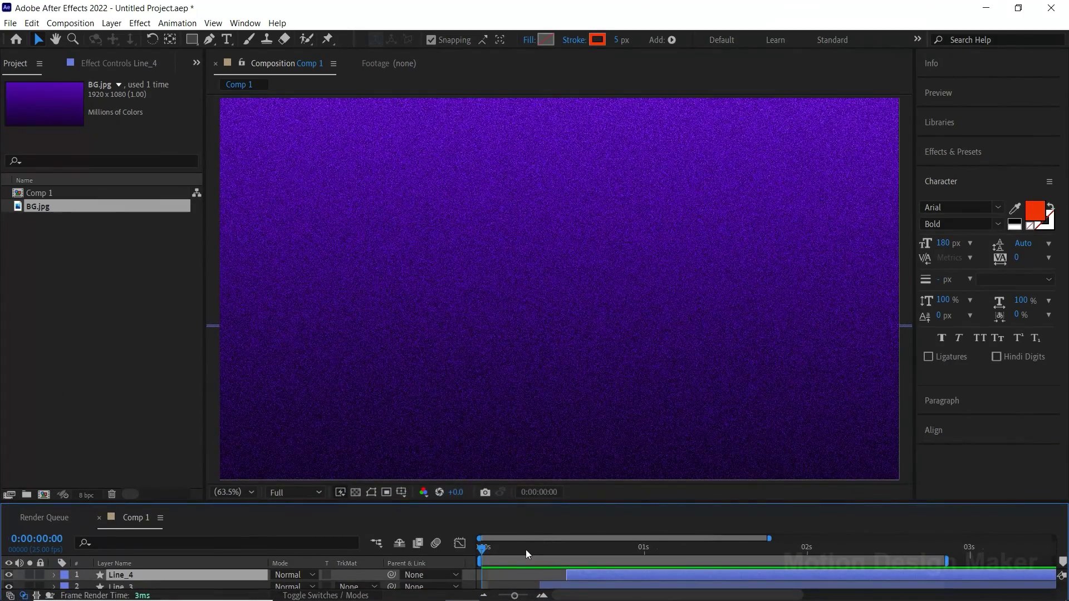